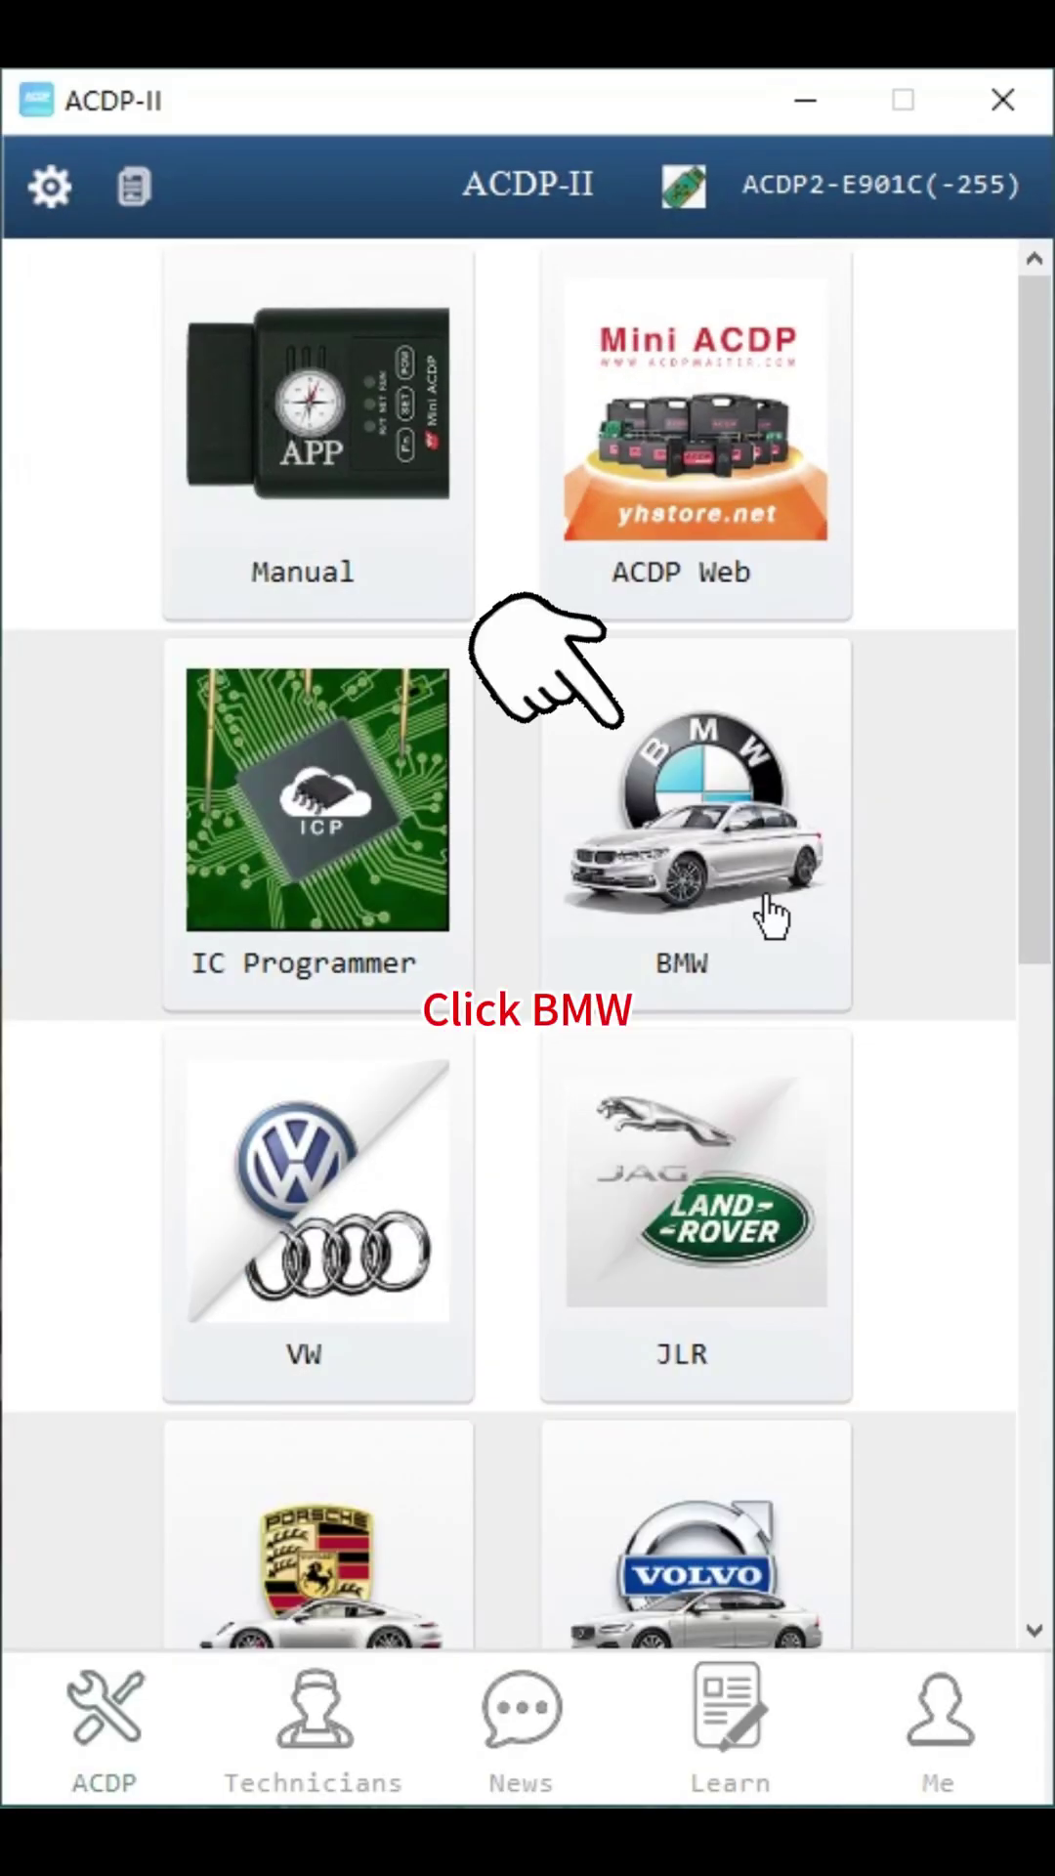
# Open the BMW FEM/BDC IMMO/Mileage function for BDC2 ICP+OBD(F/G Chassis).
pyautogui.click(531, 1378)
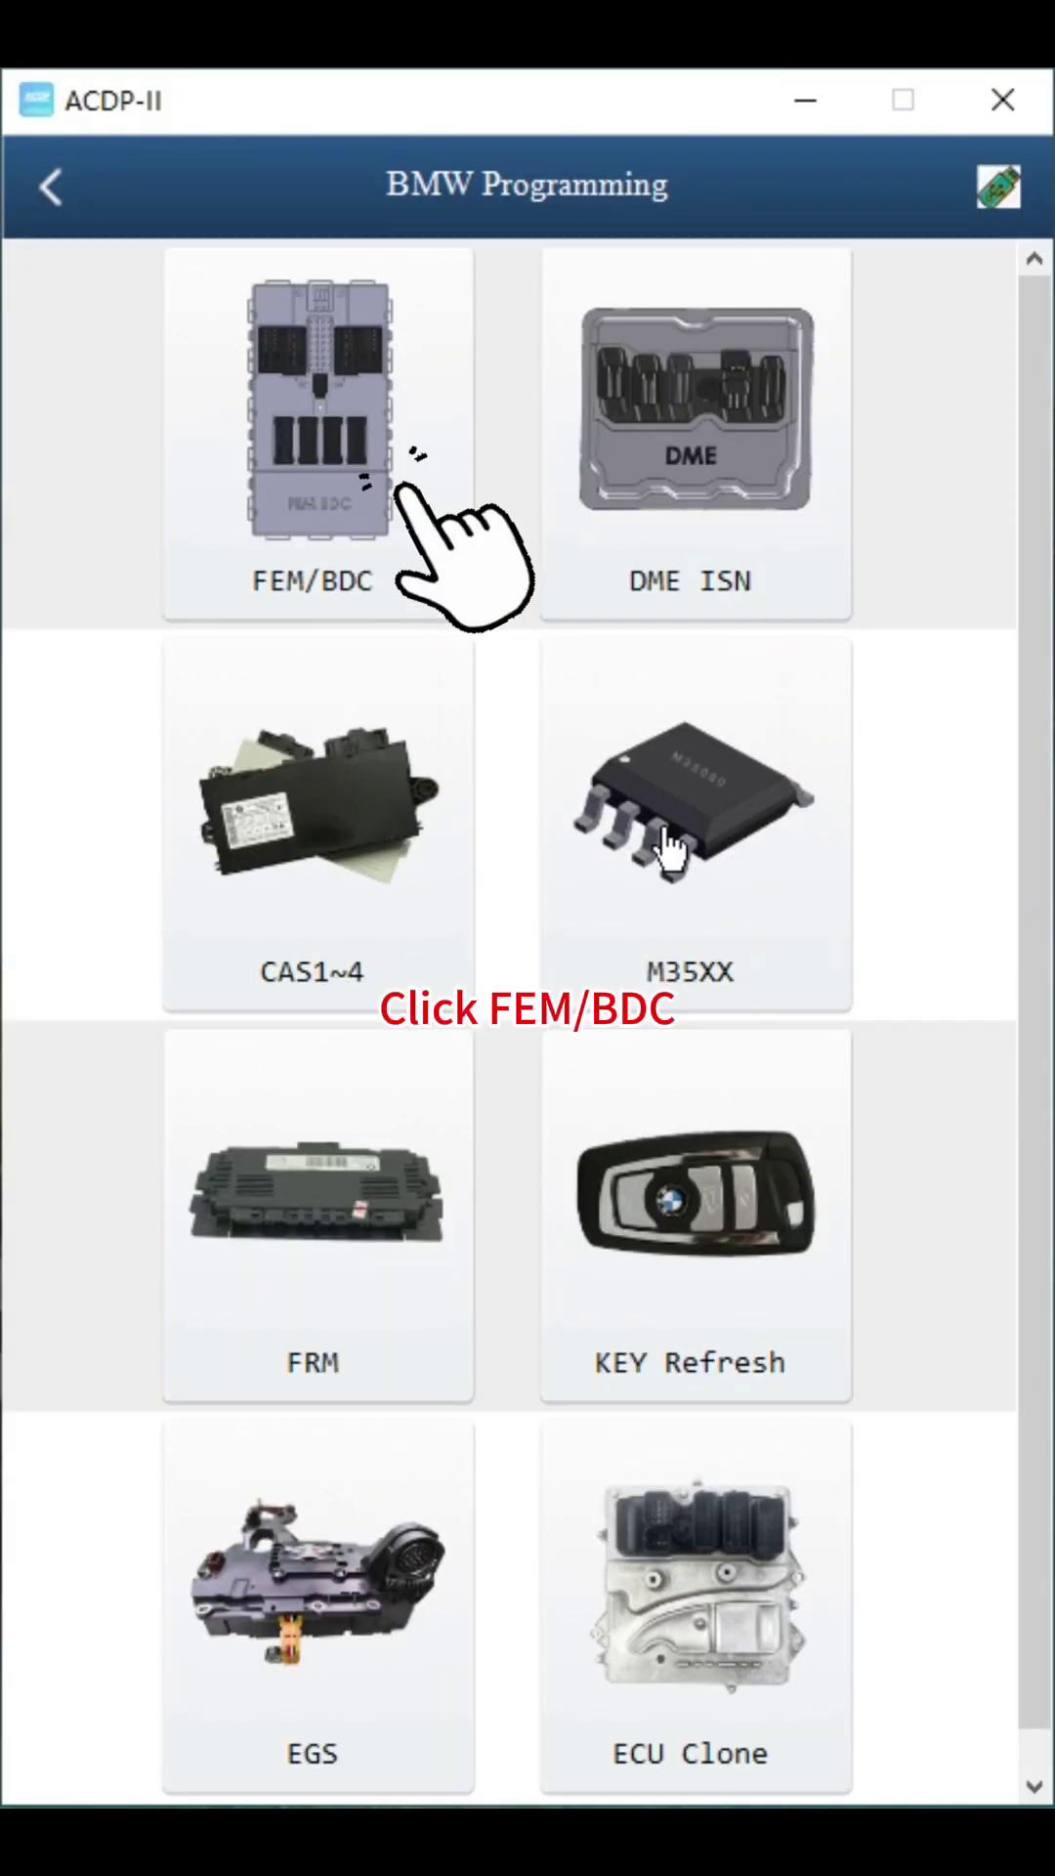
pyautogui.click(333, 536)
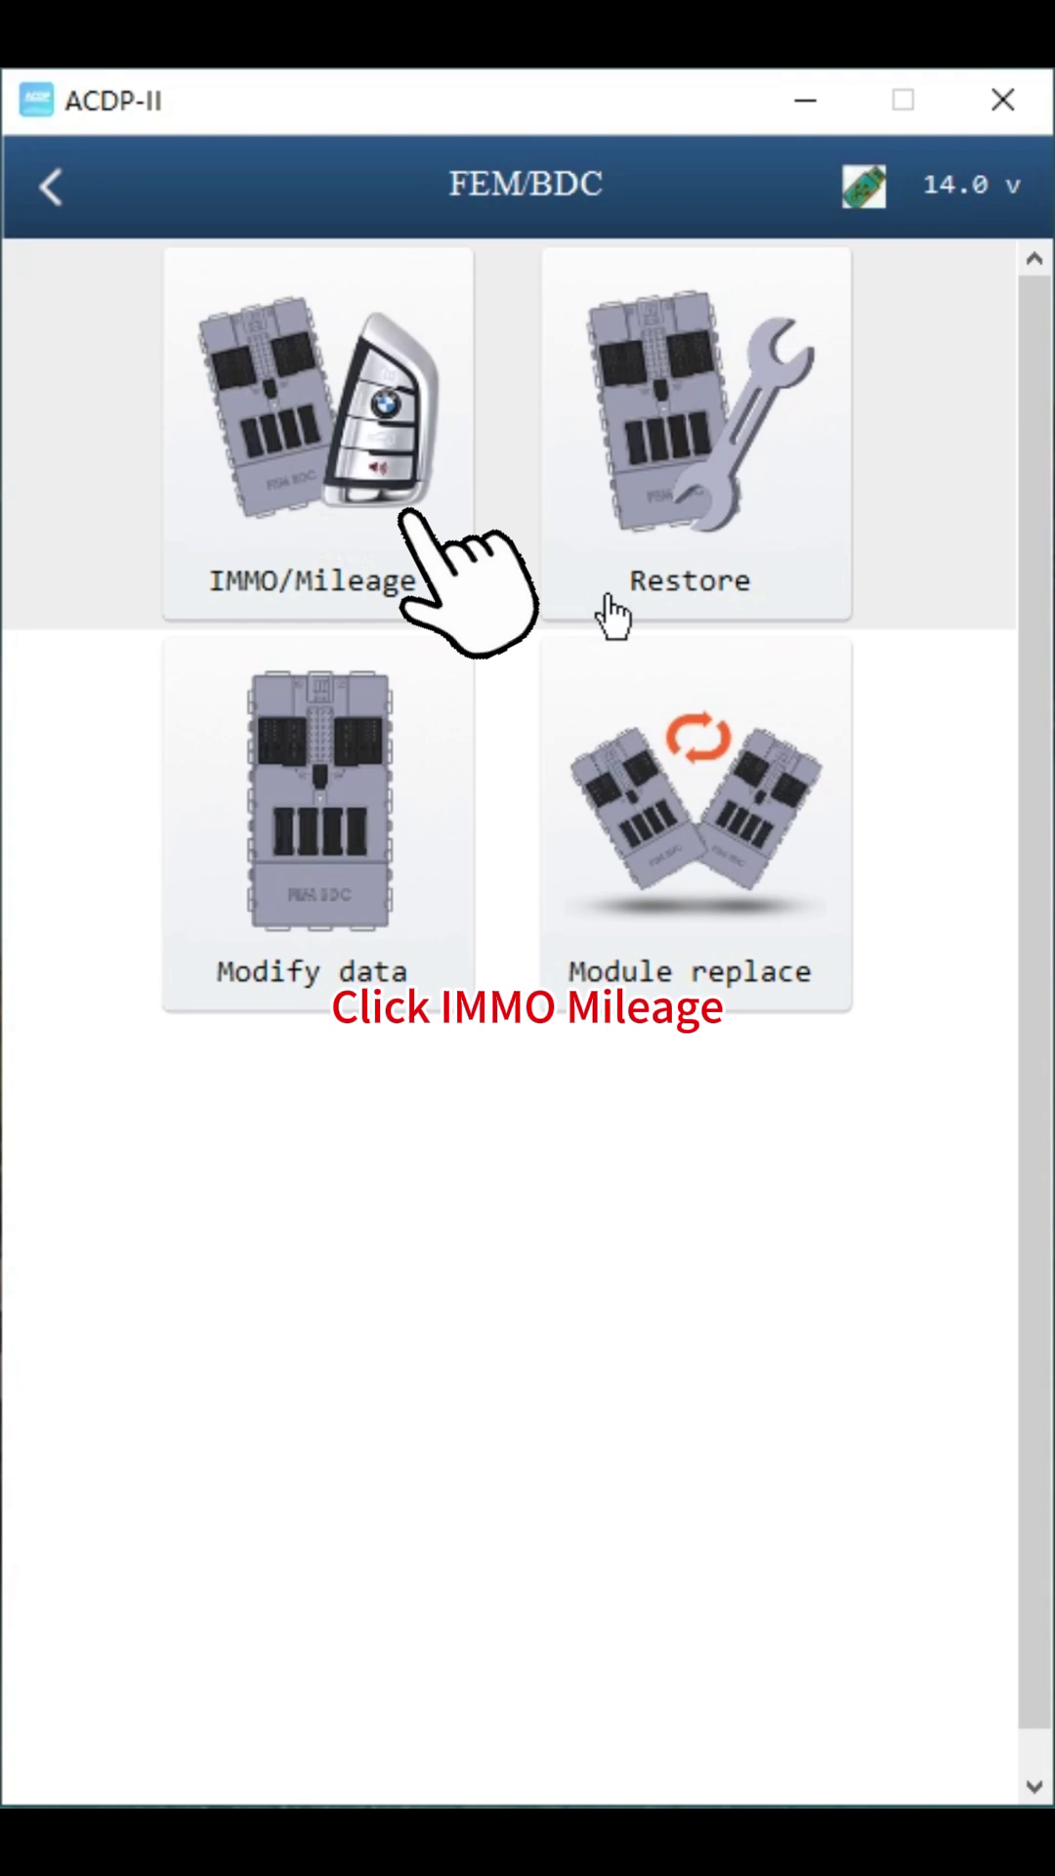
pyautogui.click(384, 550)
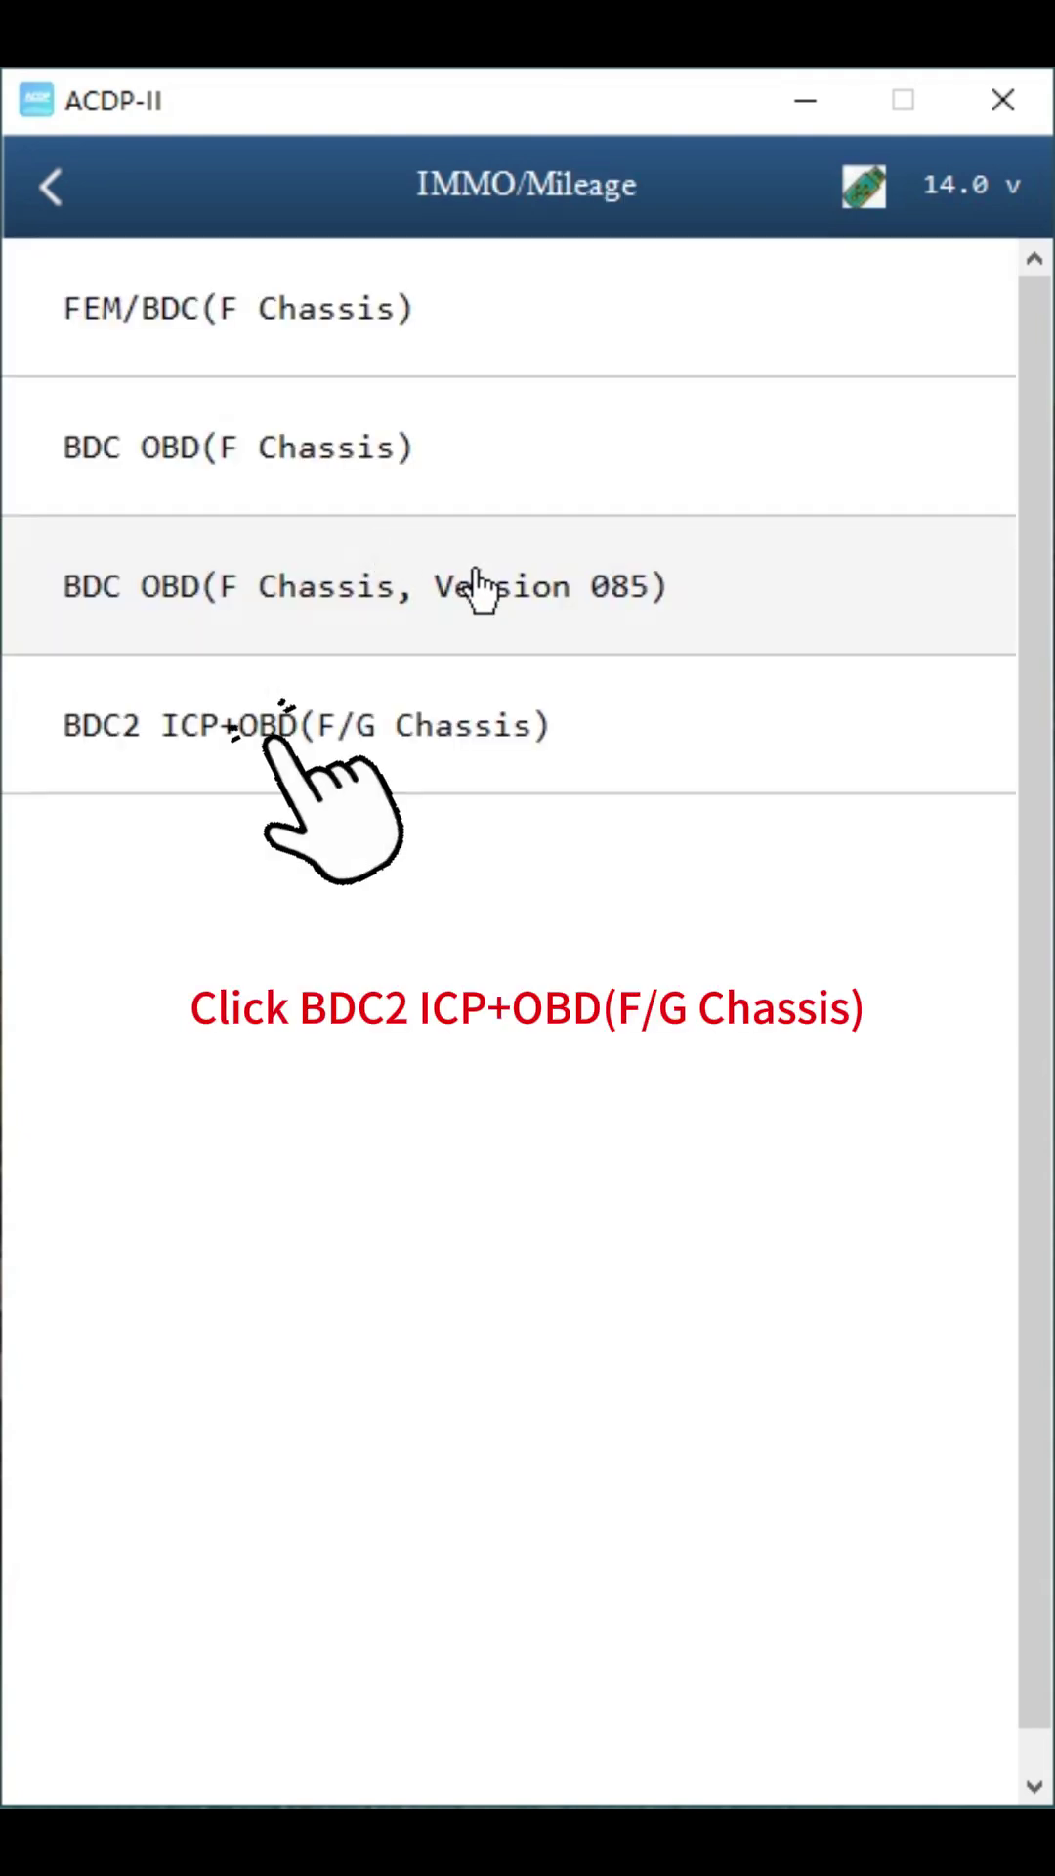
pyautogui.click(579, 787)
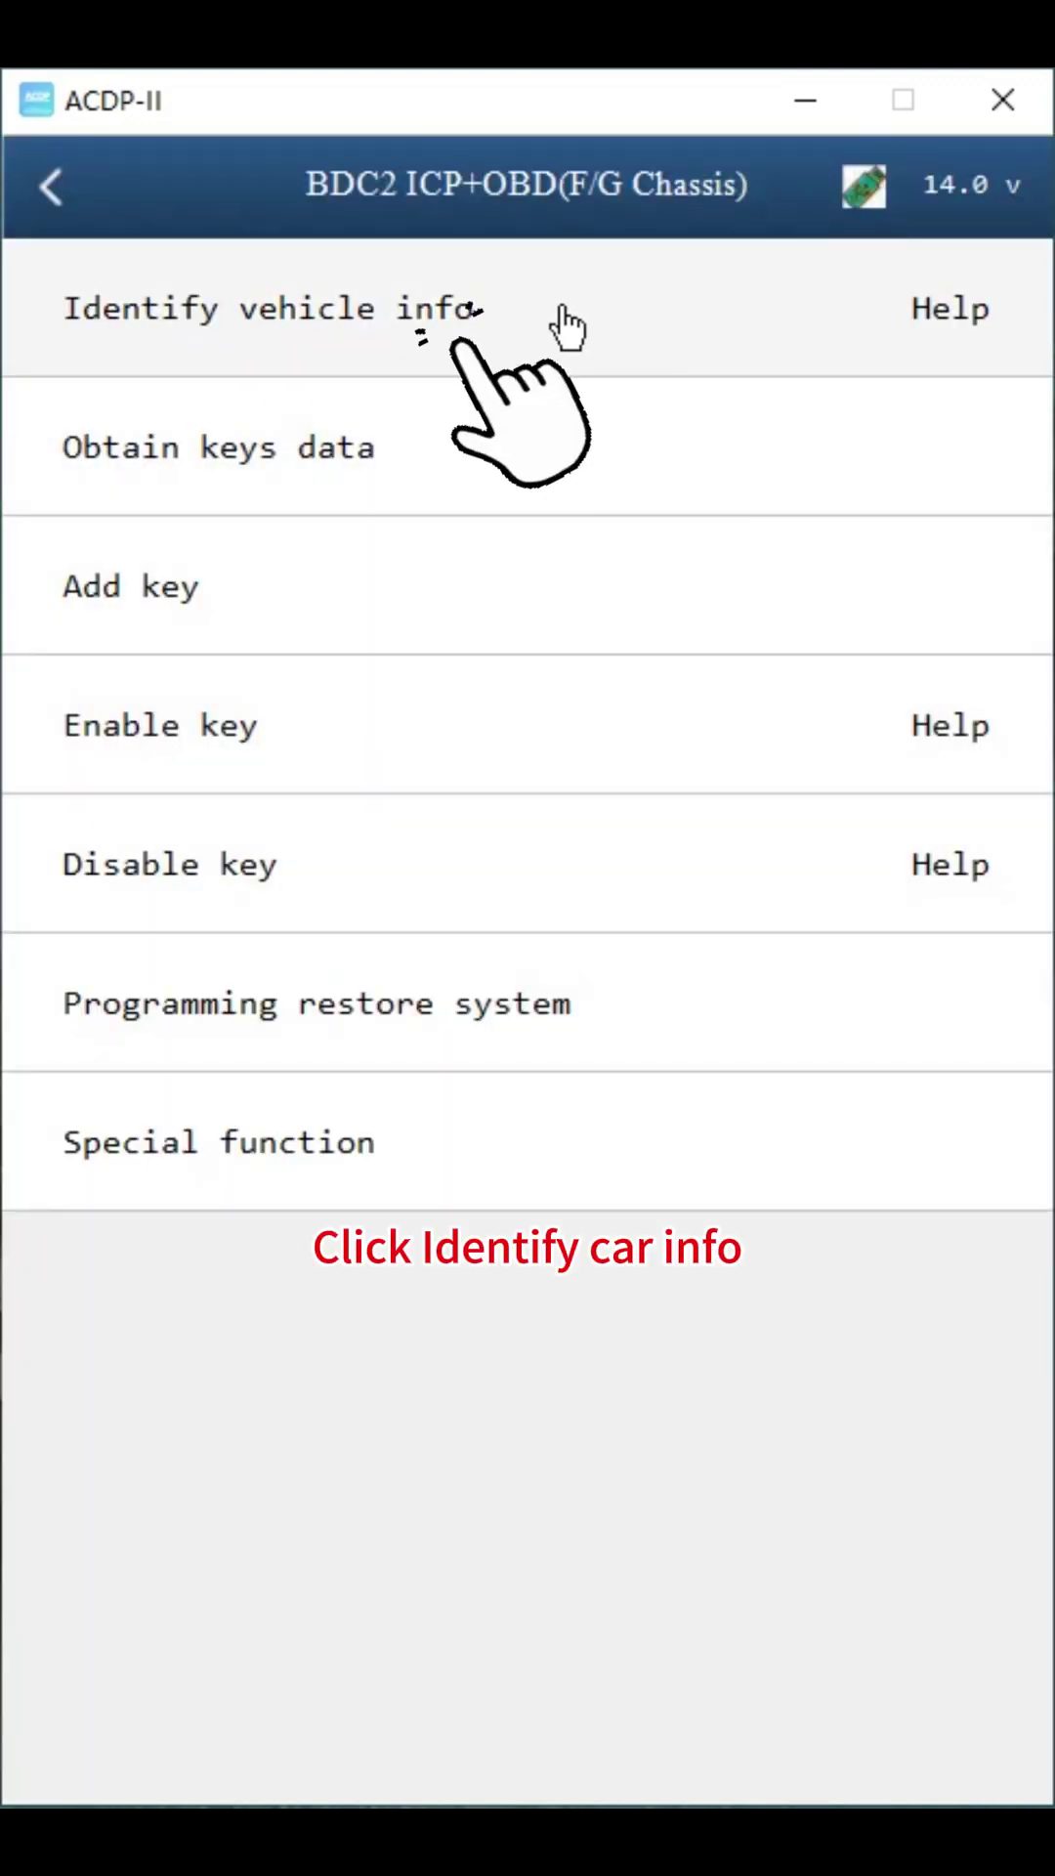
# Identify the vehicle info over OBD and save the vehicle system data to the default CarInfo file.
pyautogui.click(567, 326)
pyautogui.click(546, 1054)
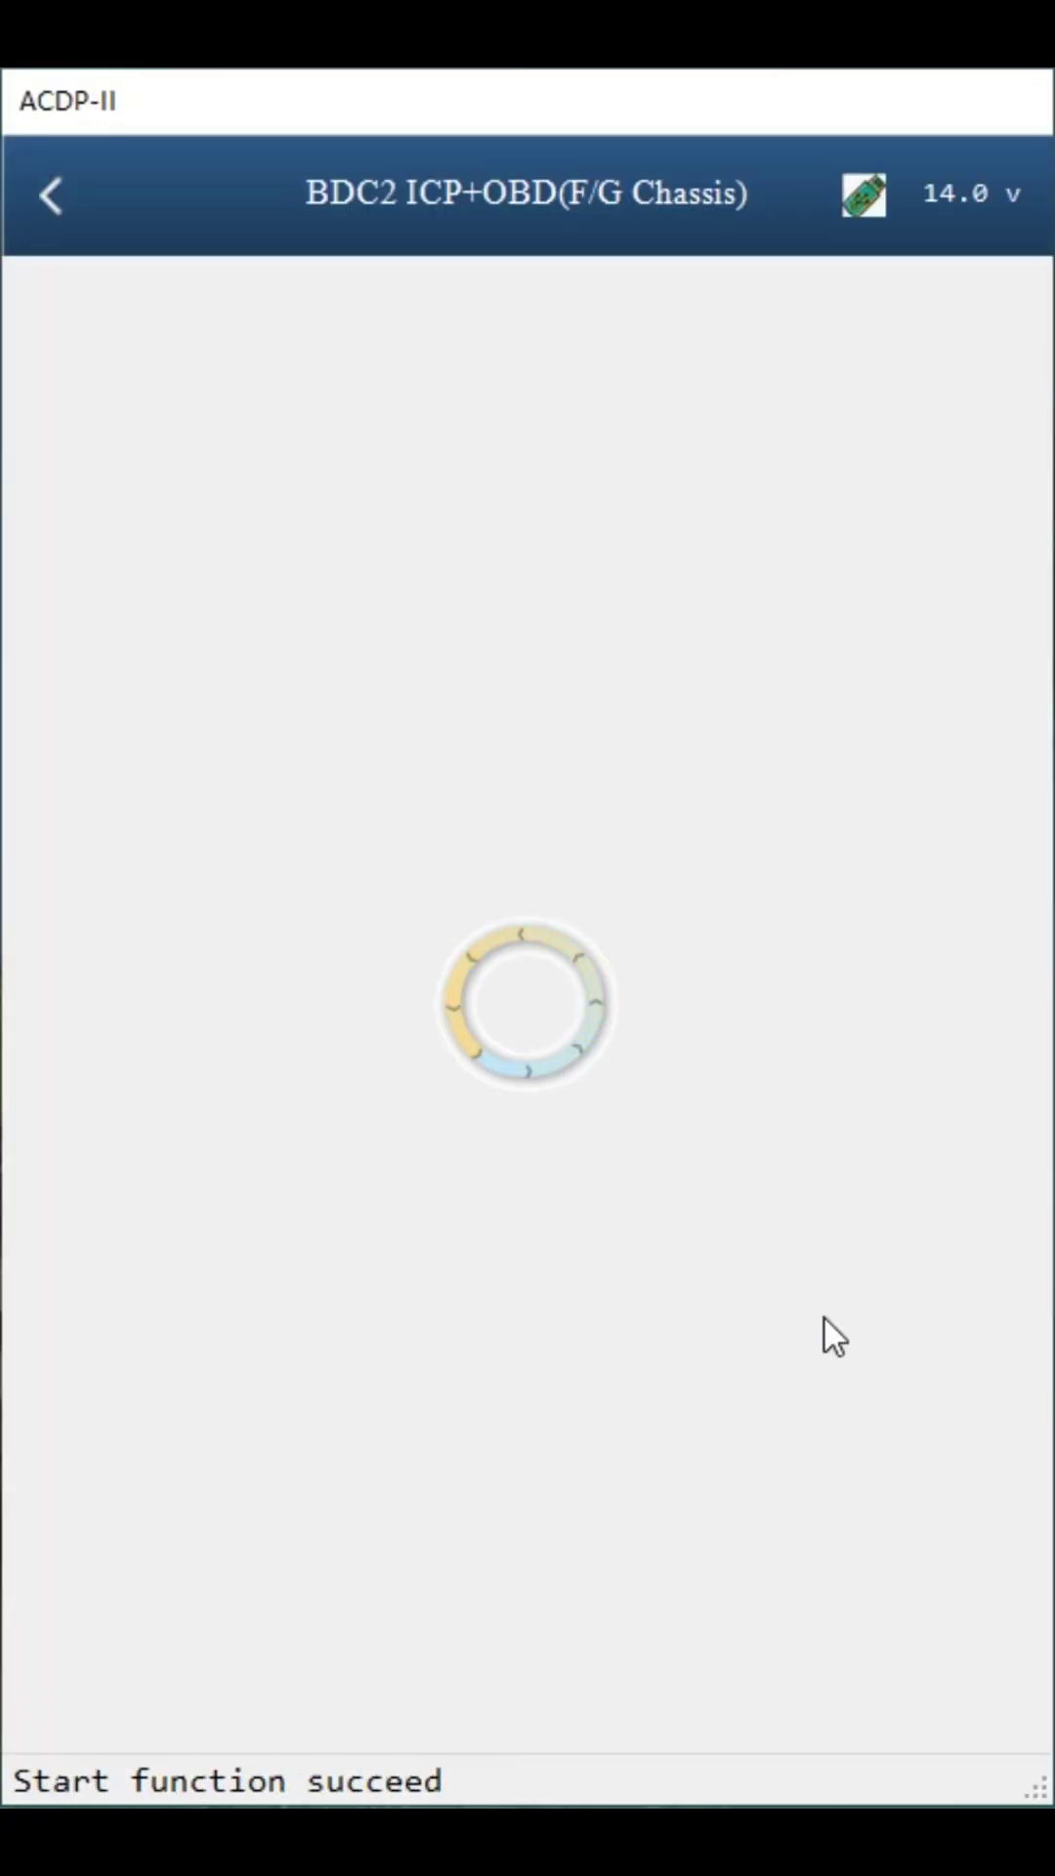
pyautogui.click(348, 1094)
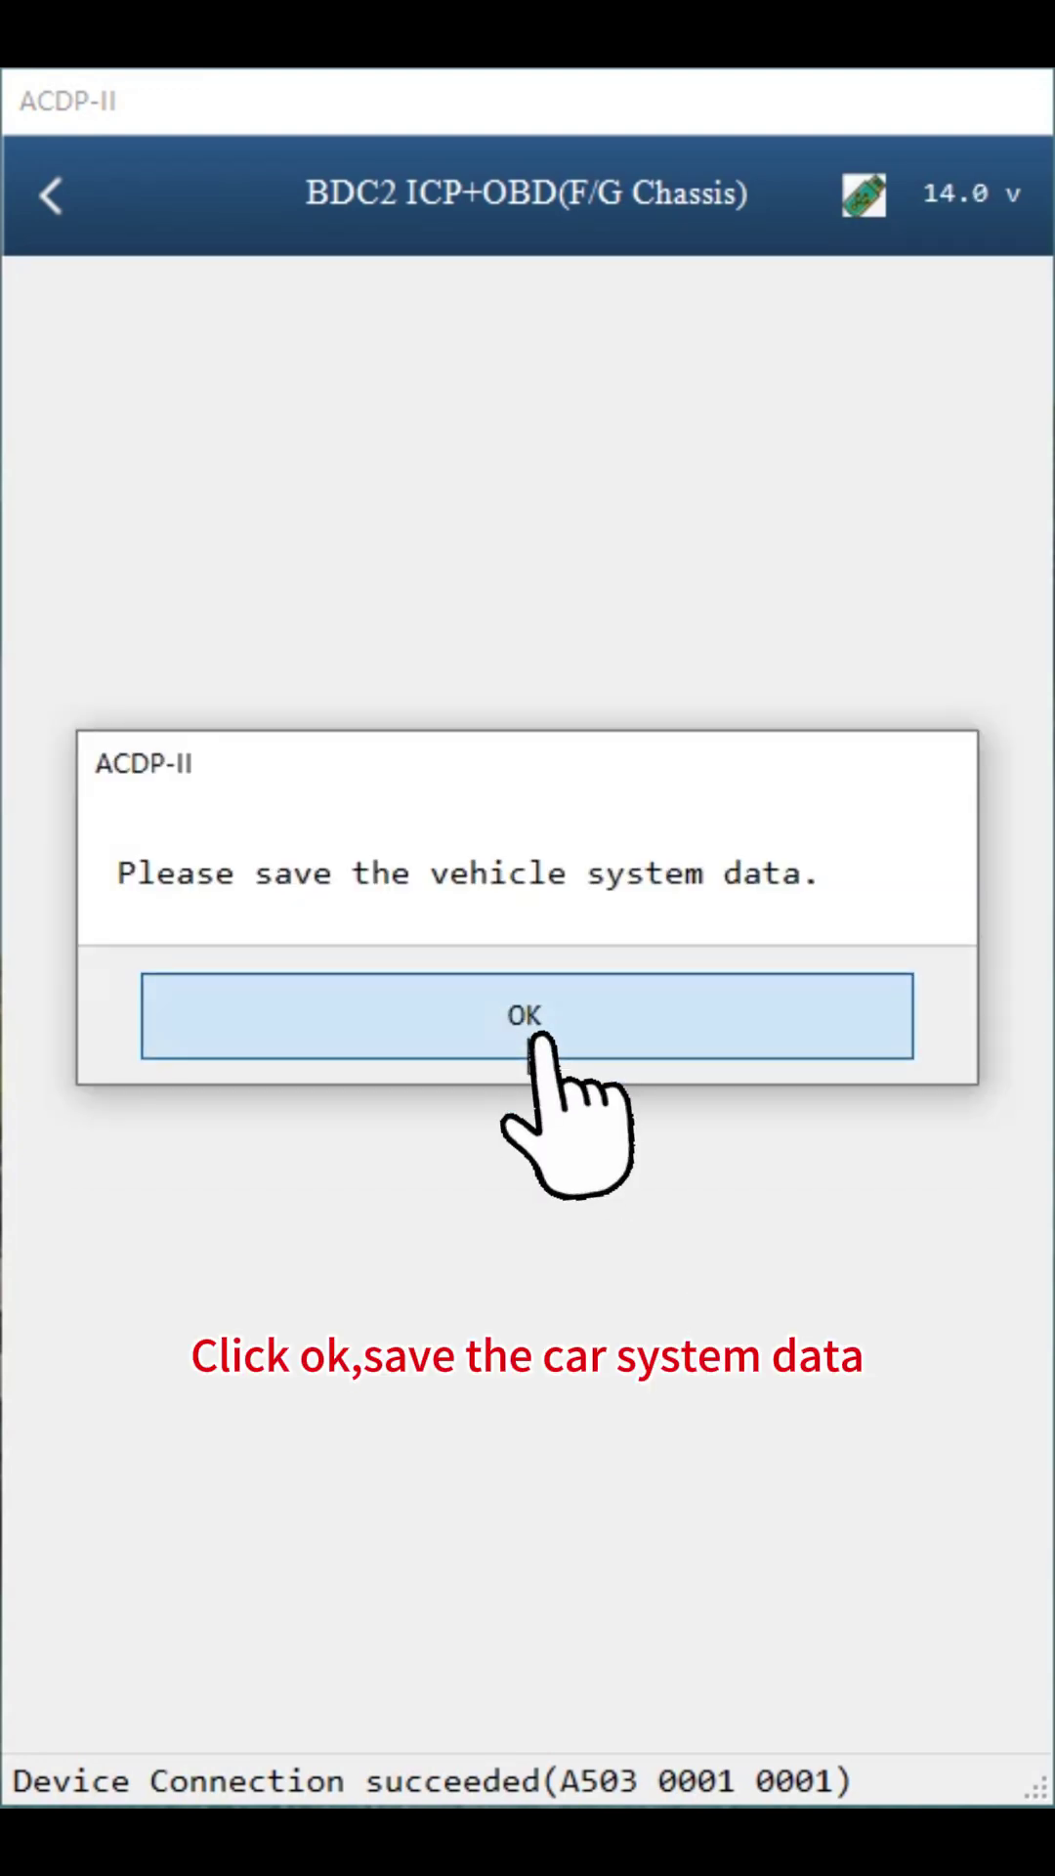
pyautogui.click(529, 1039)
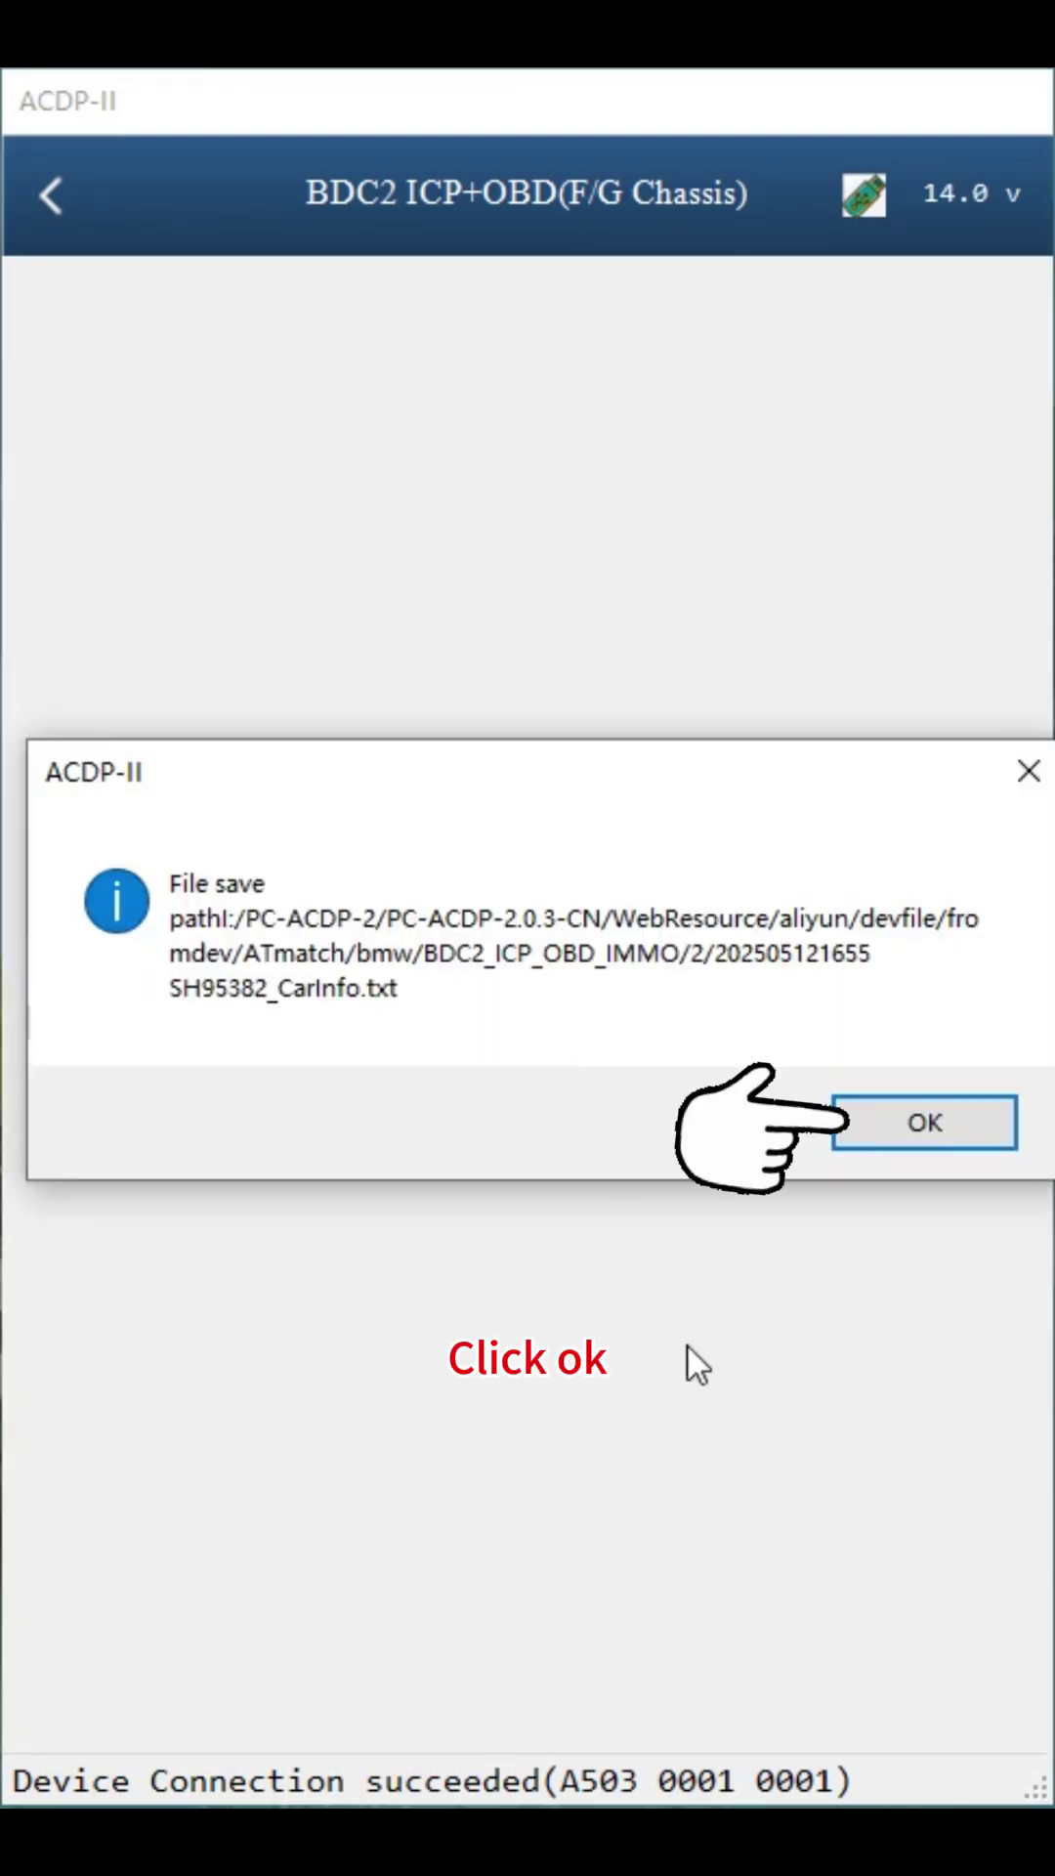
pyautogui.click(880, 1129)
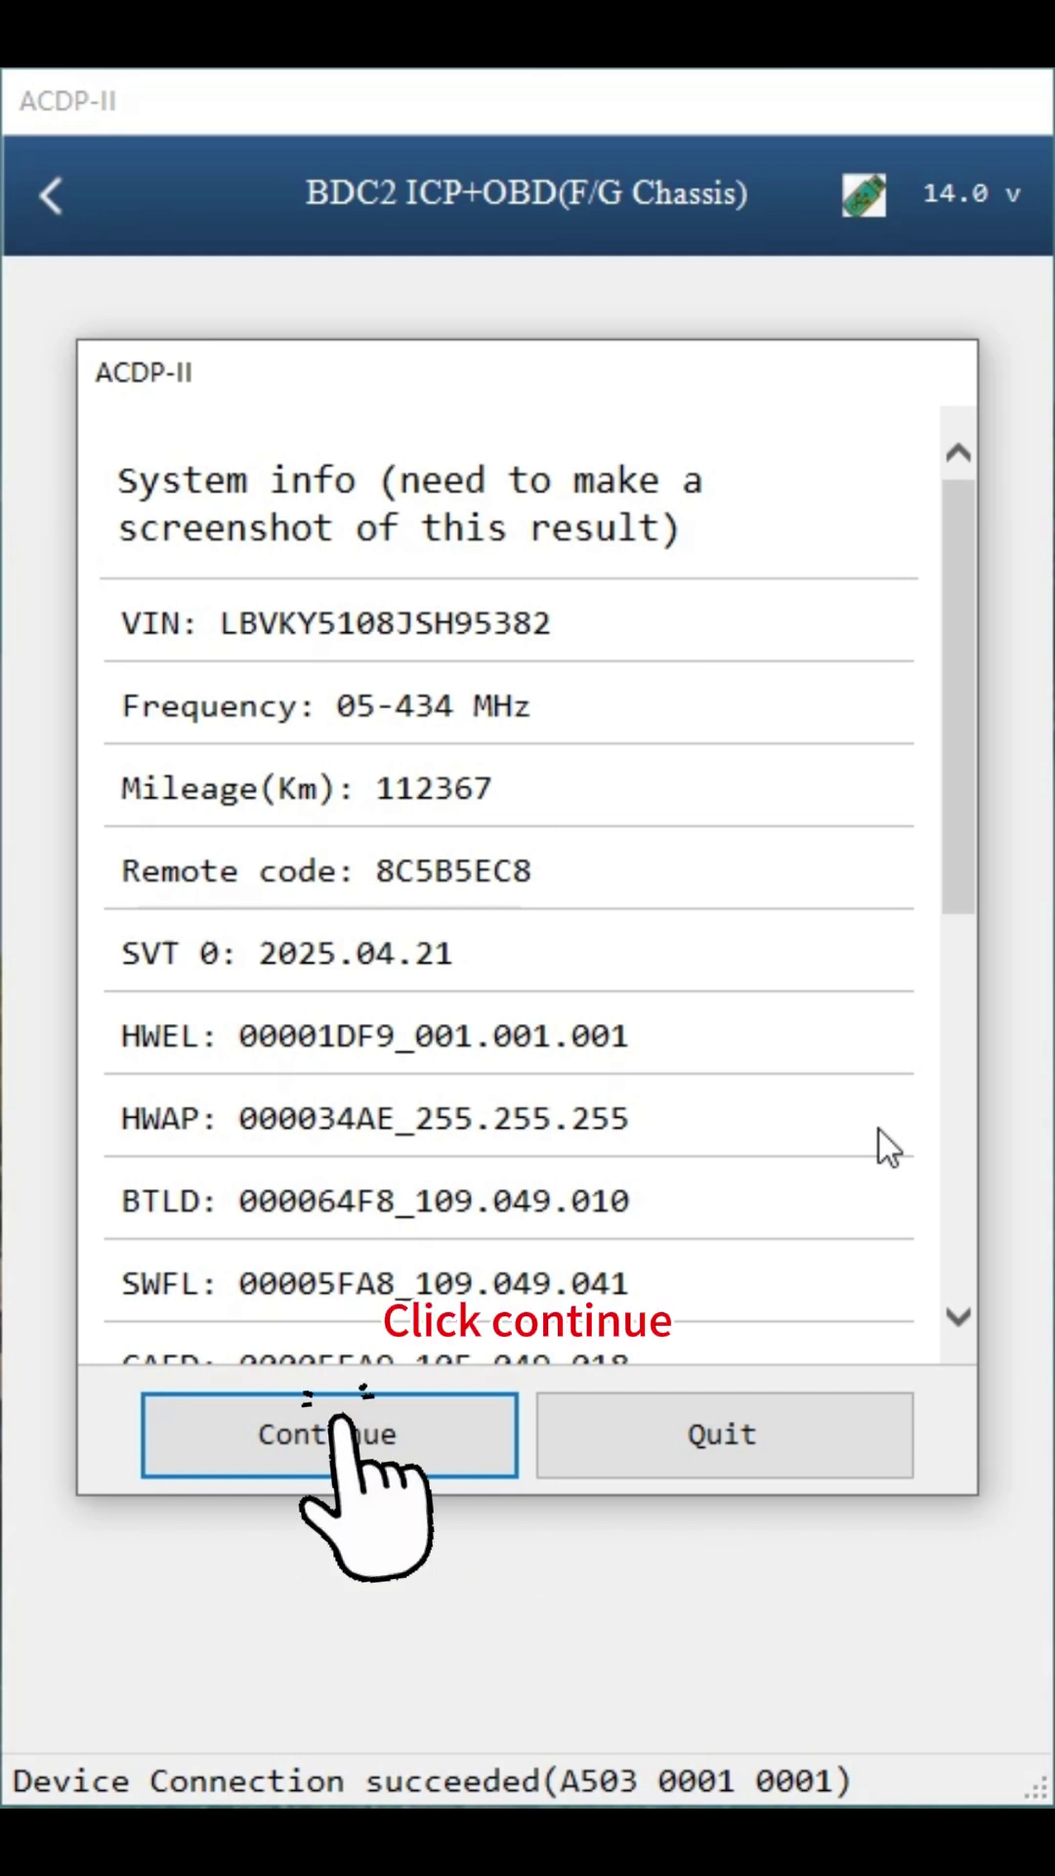
pyautogui.click(381, 1430)
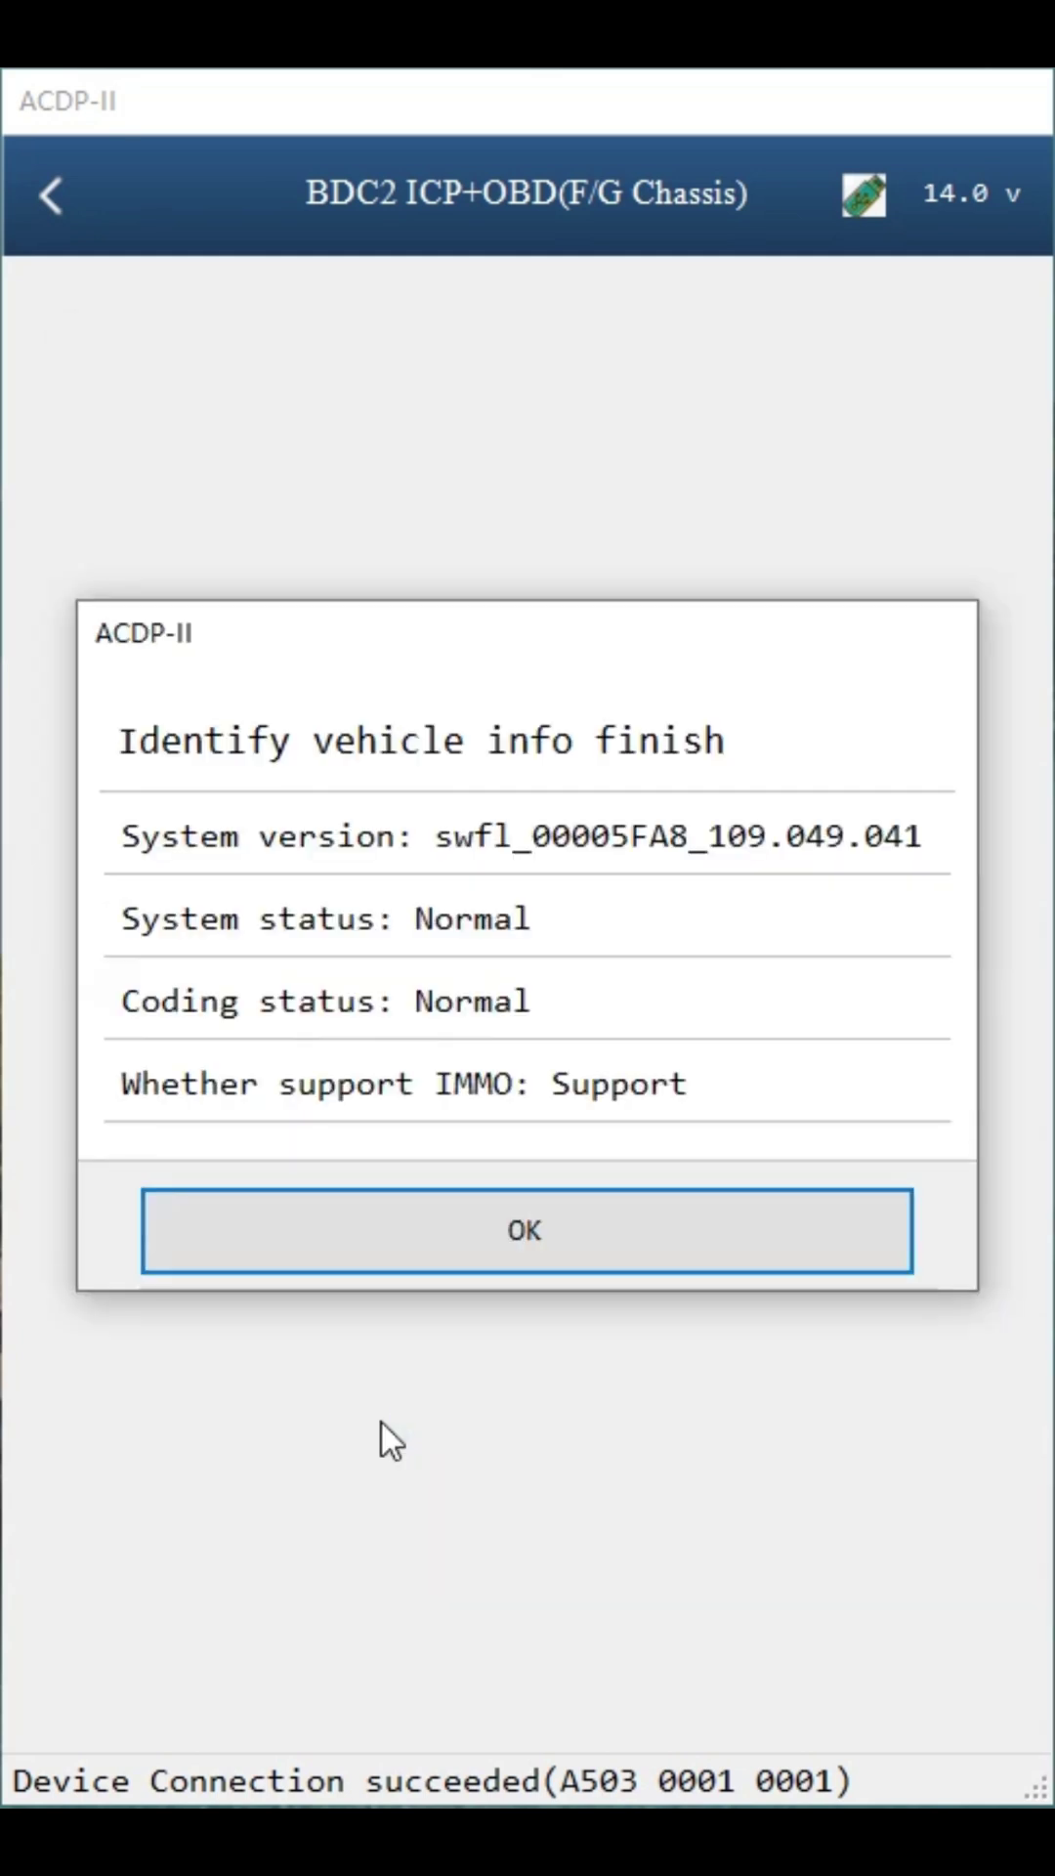
pyautogui.click(649, 1226)
pyautogui.click(903, 1139)
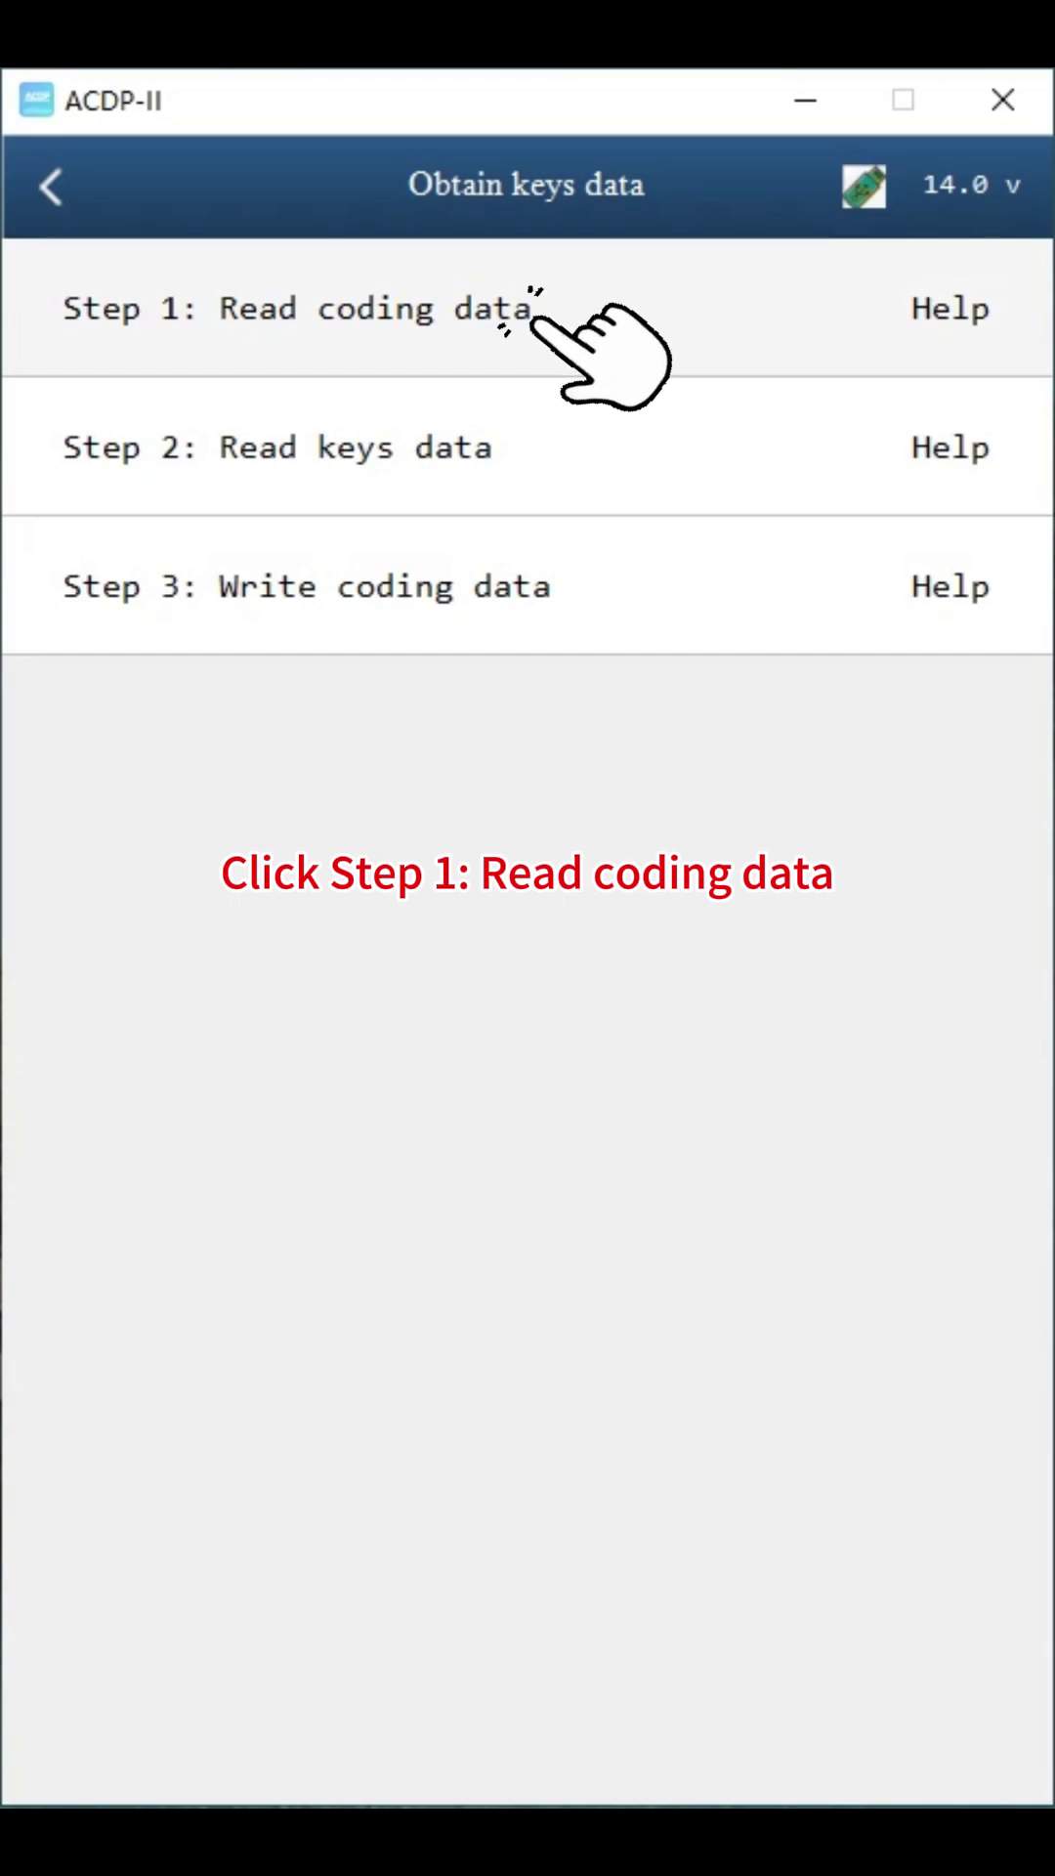
# Run Step 1 of obtaining keys data to read the coding data, and save it as a Coding.bin backup.
pyautogui.click(657, 315)
pyautogui.click(577, 1067)
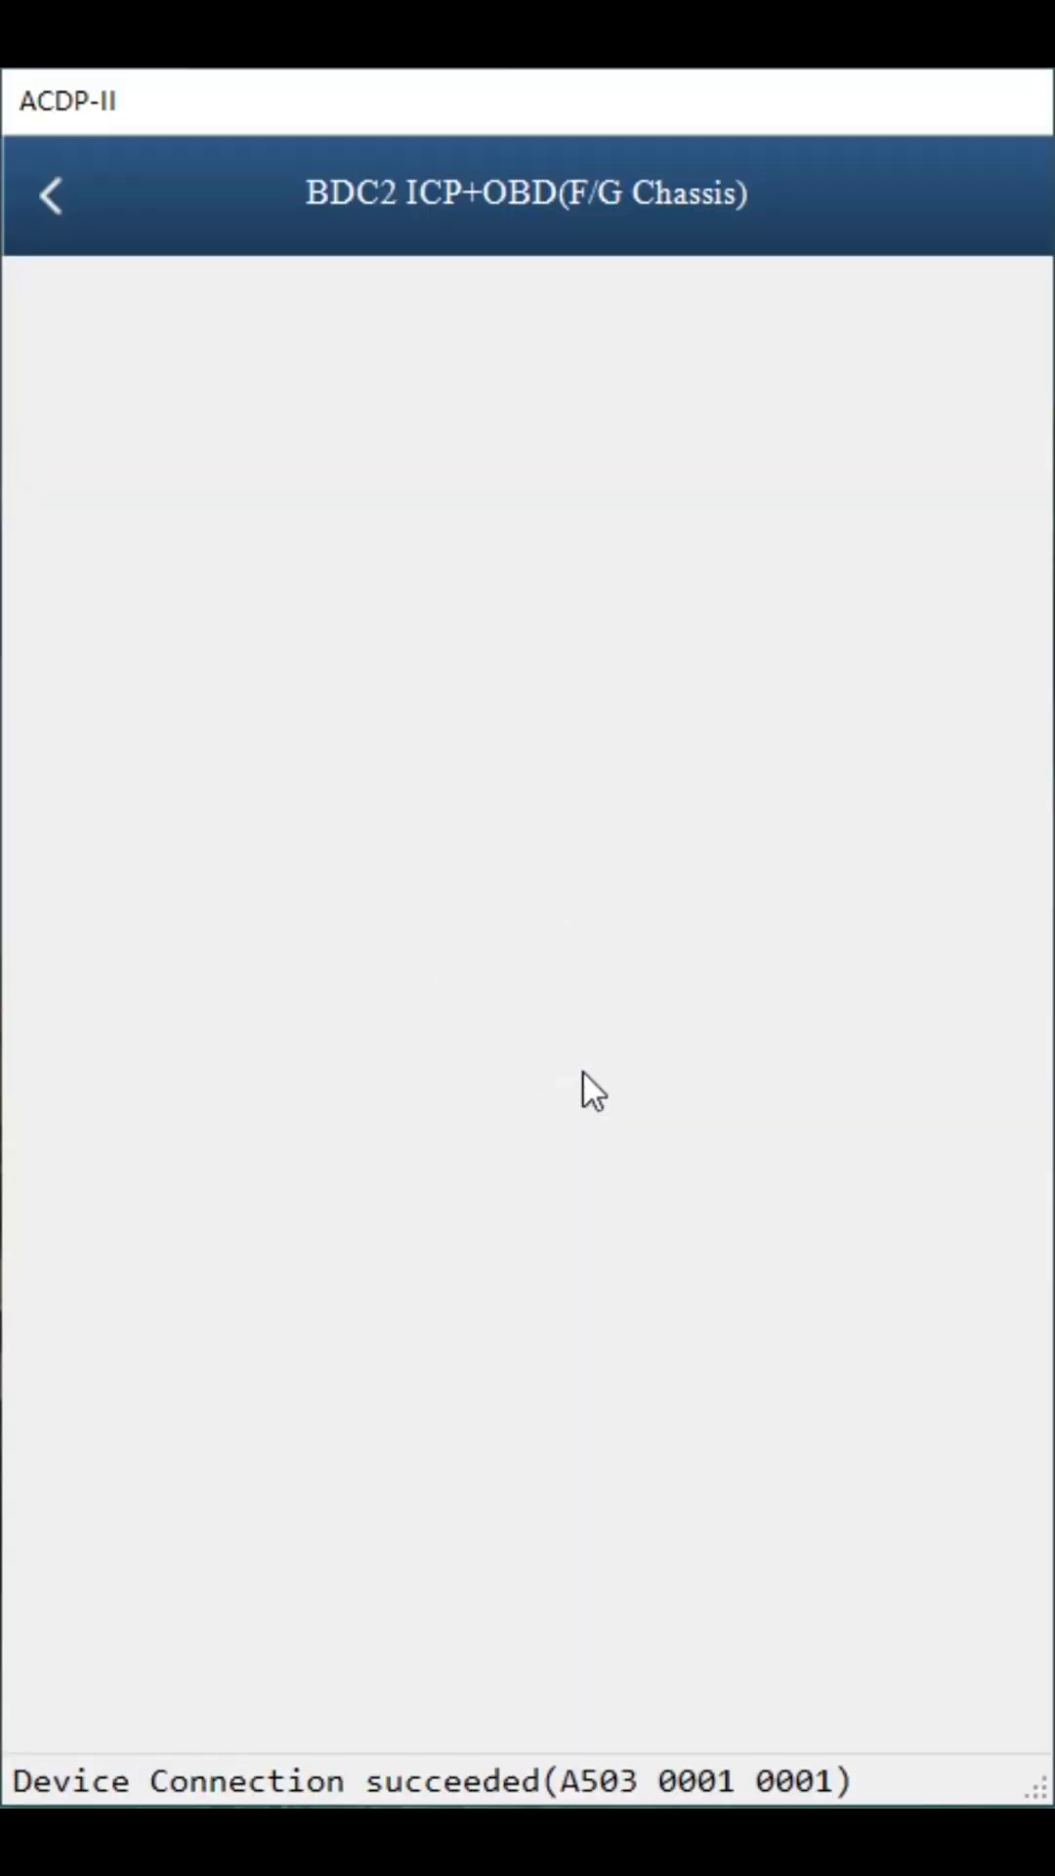
pyautogui.click(409, 1085)
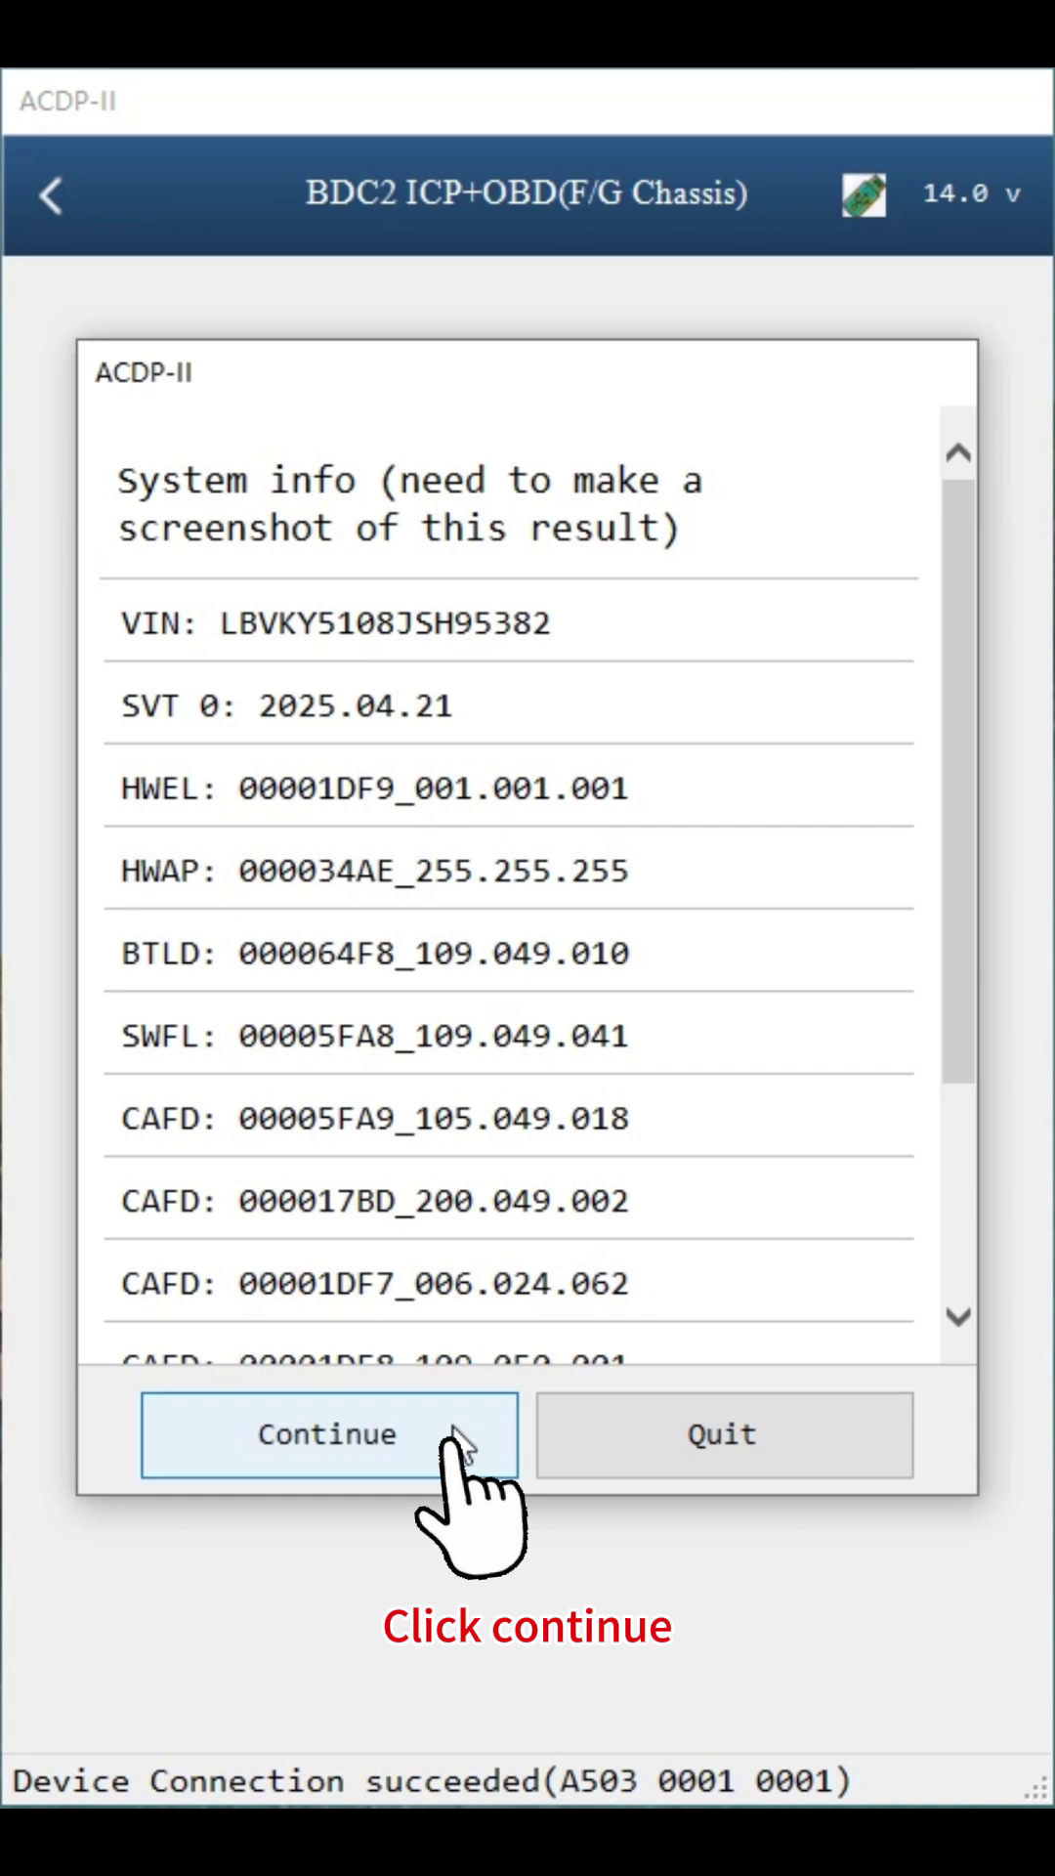
pyautogui.click(456, 1435)
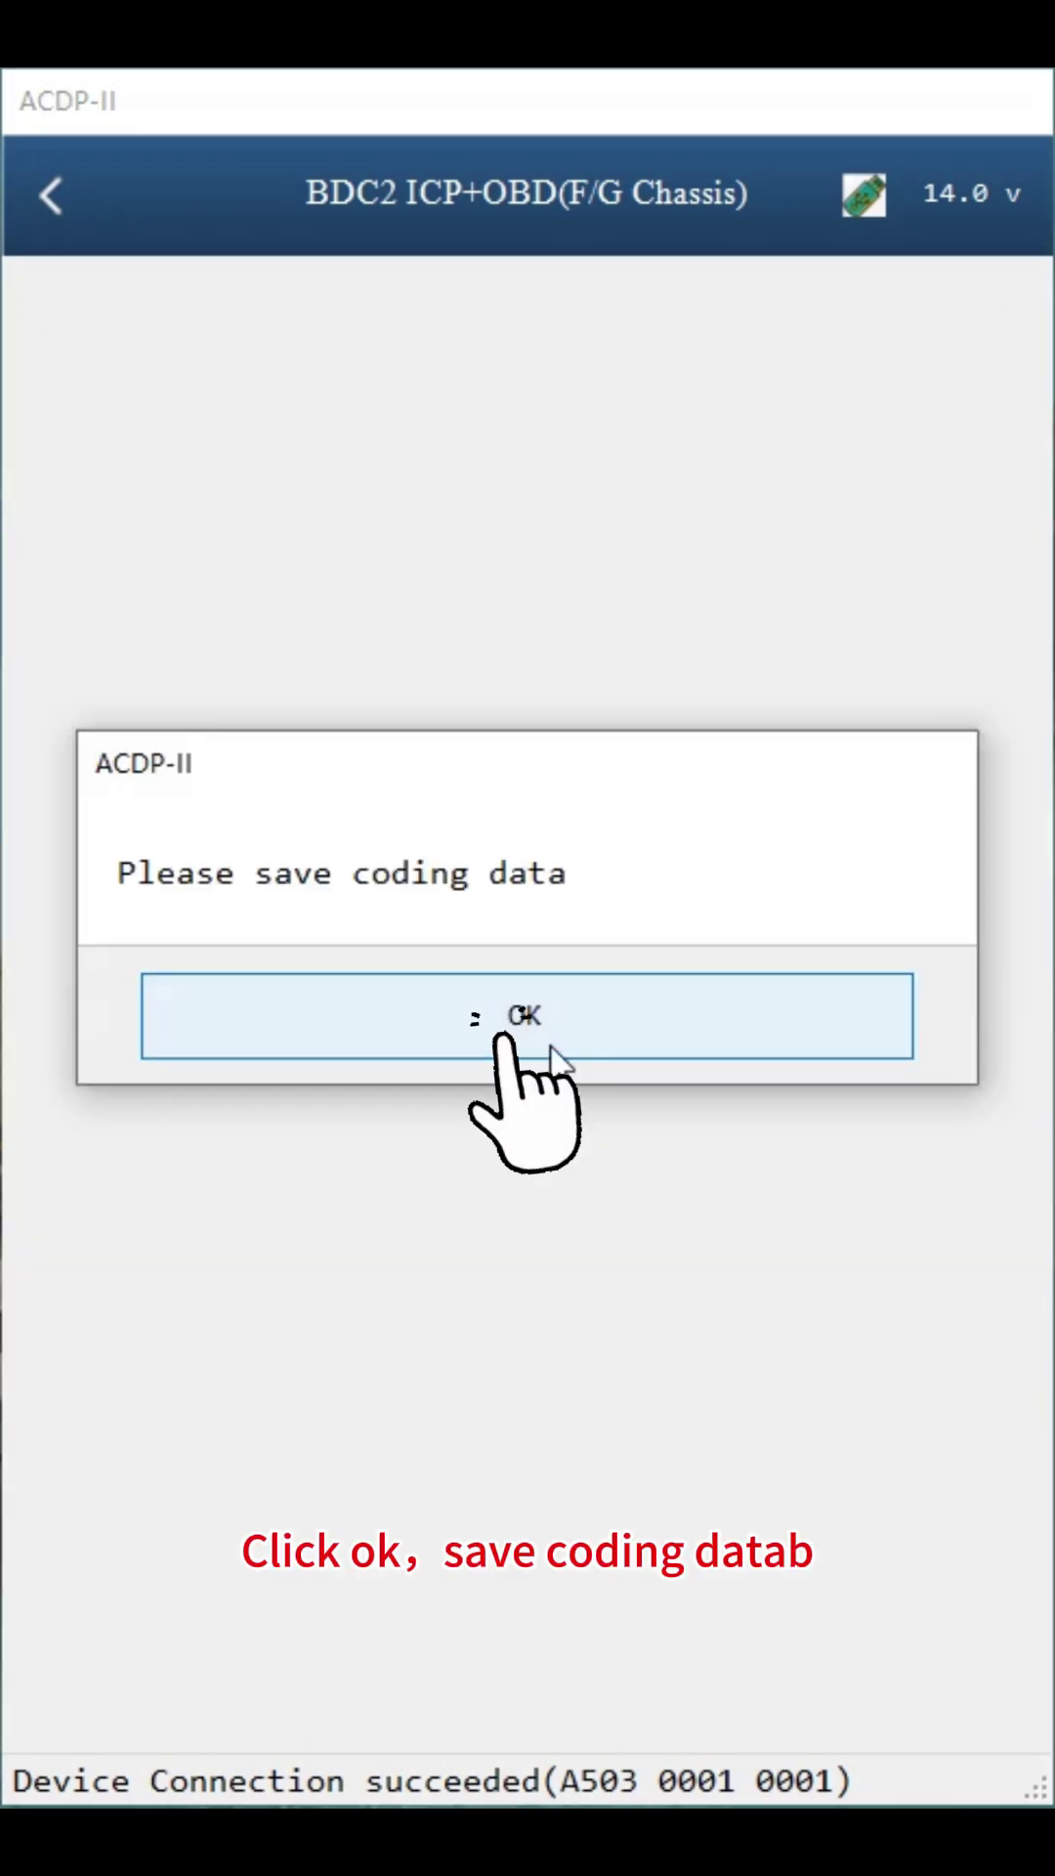
pyautogui.click(552, 1047)
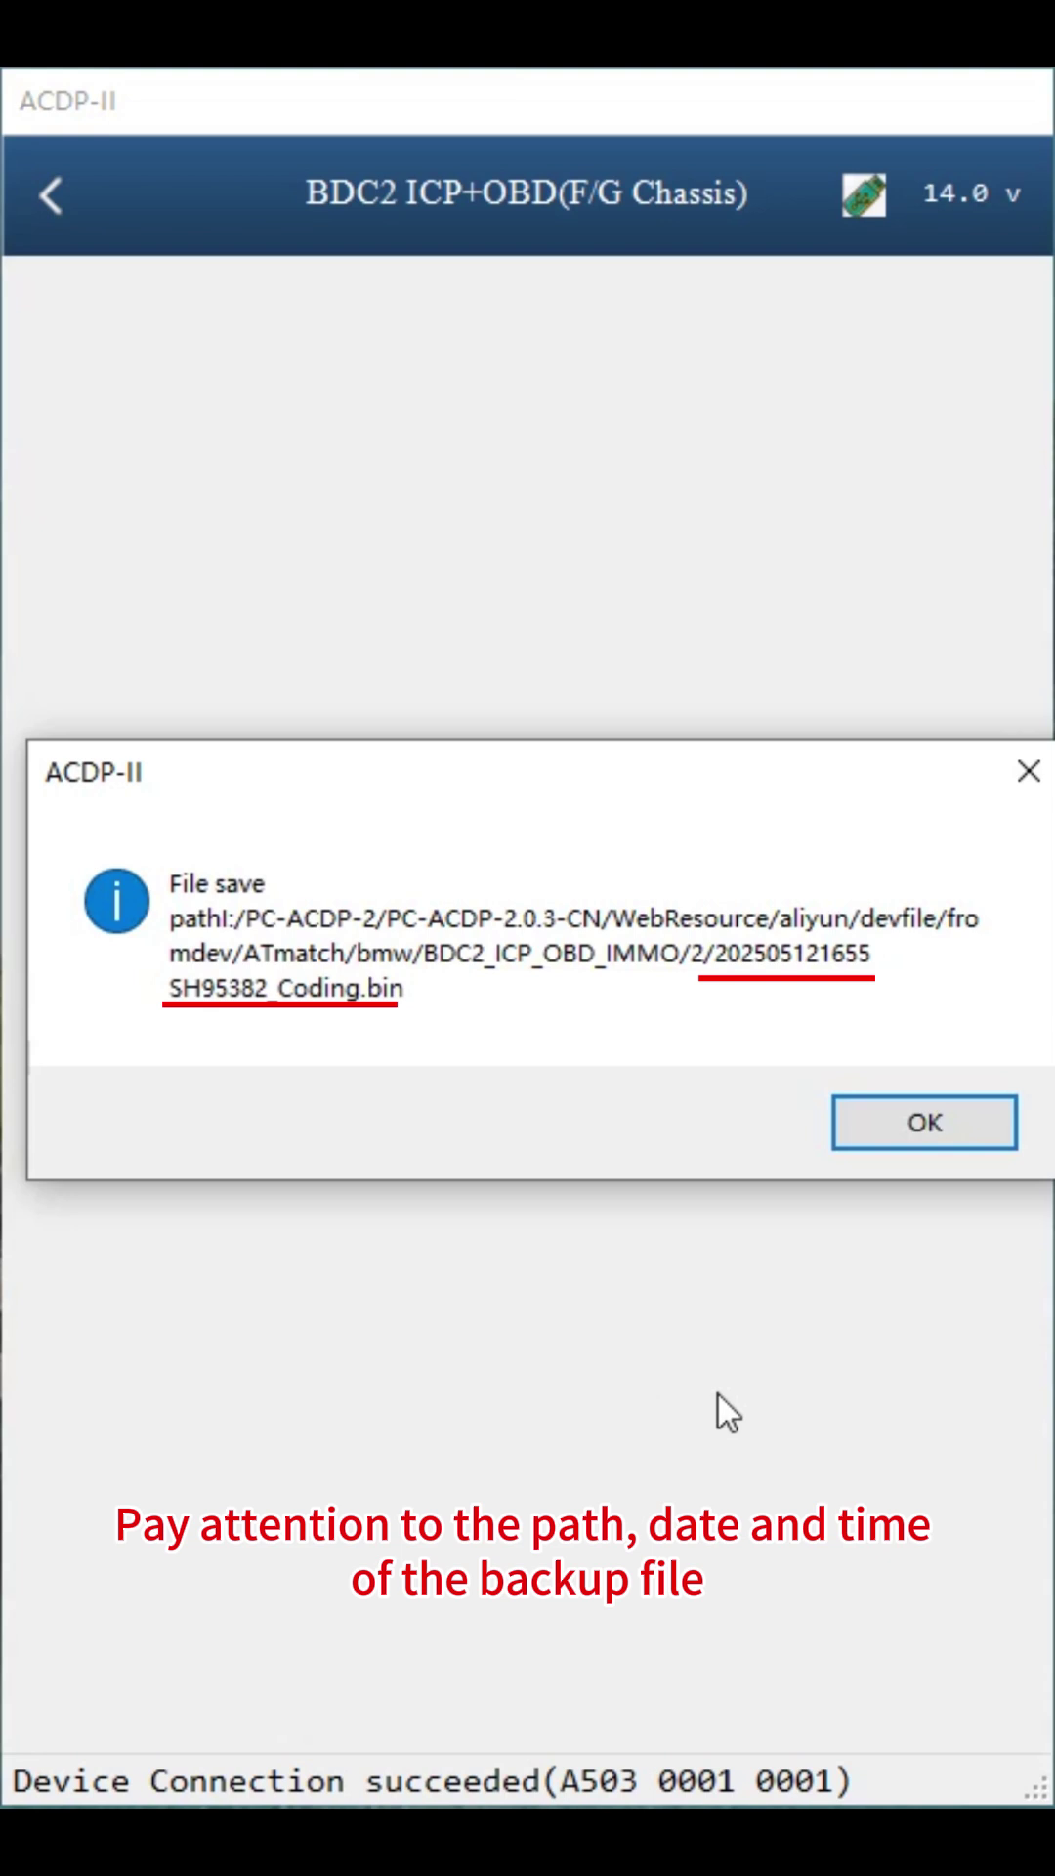
pyautogui.click(884, 1136)
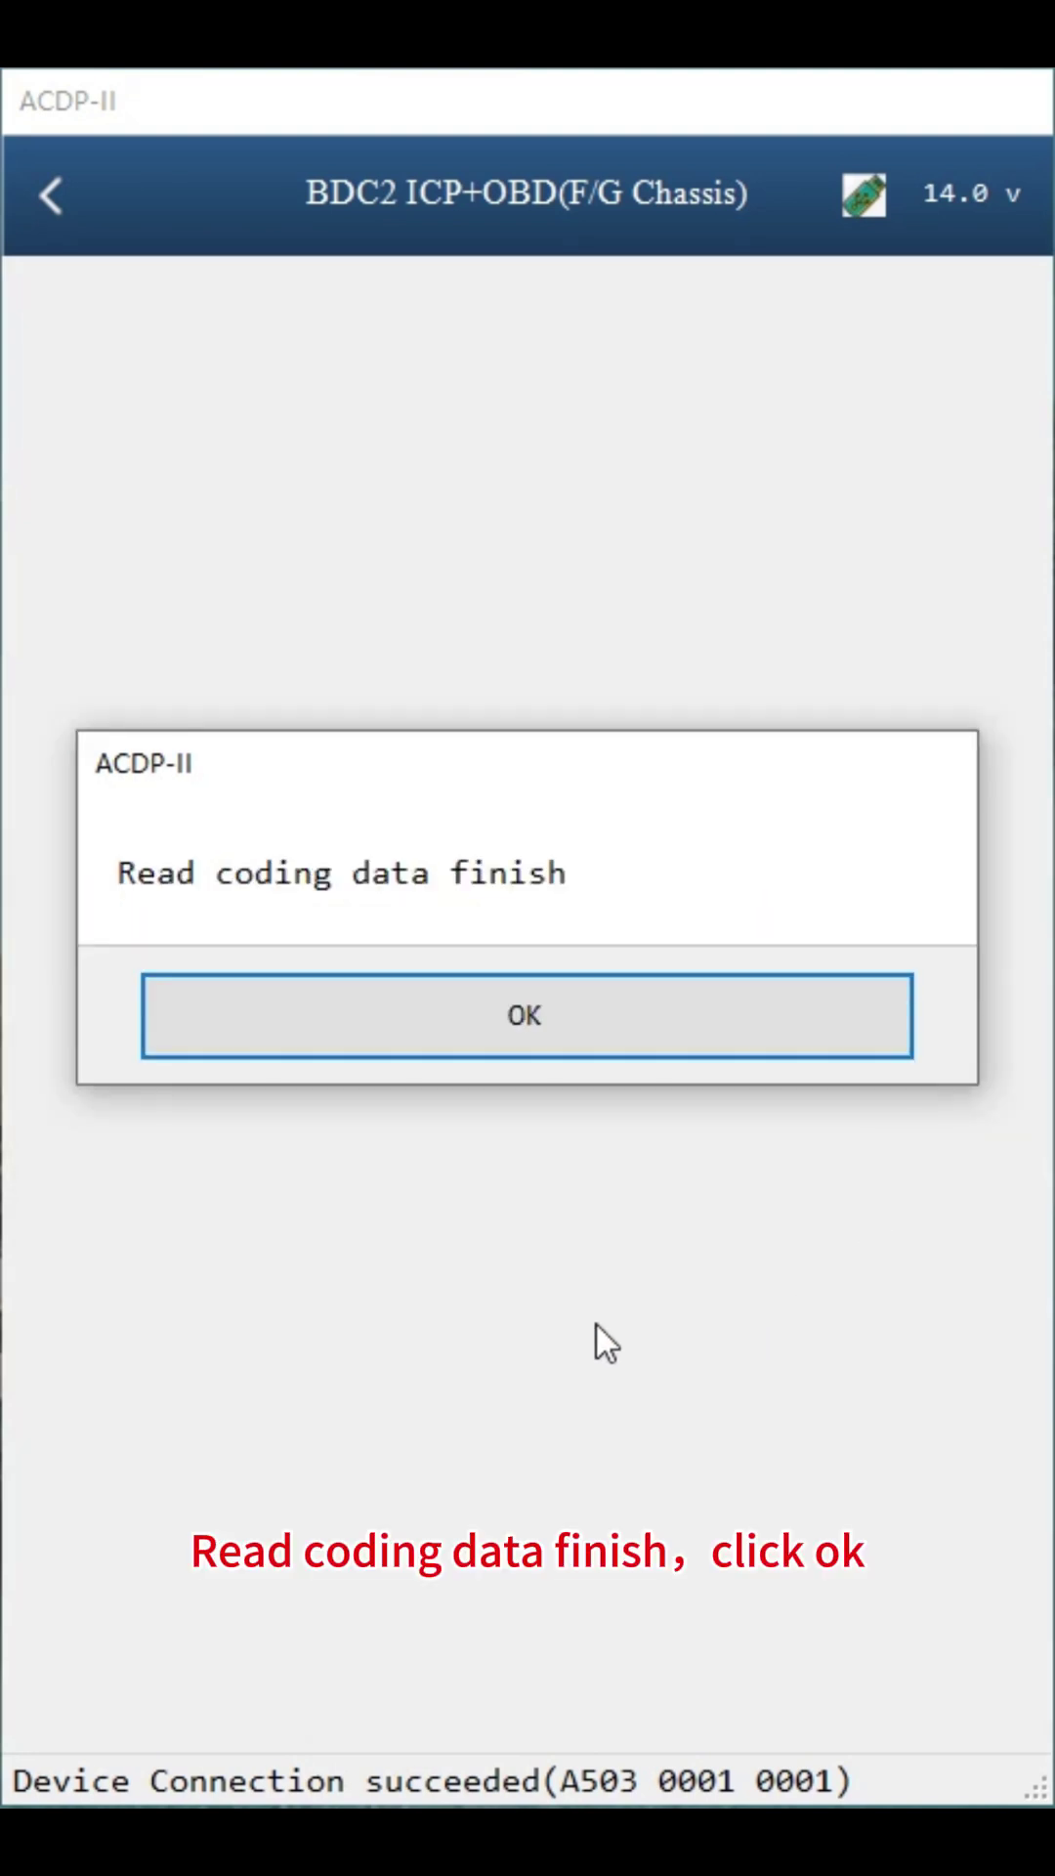
pyautogui.click(464, 1027)
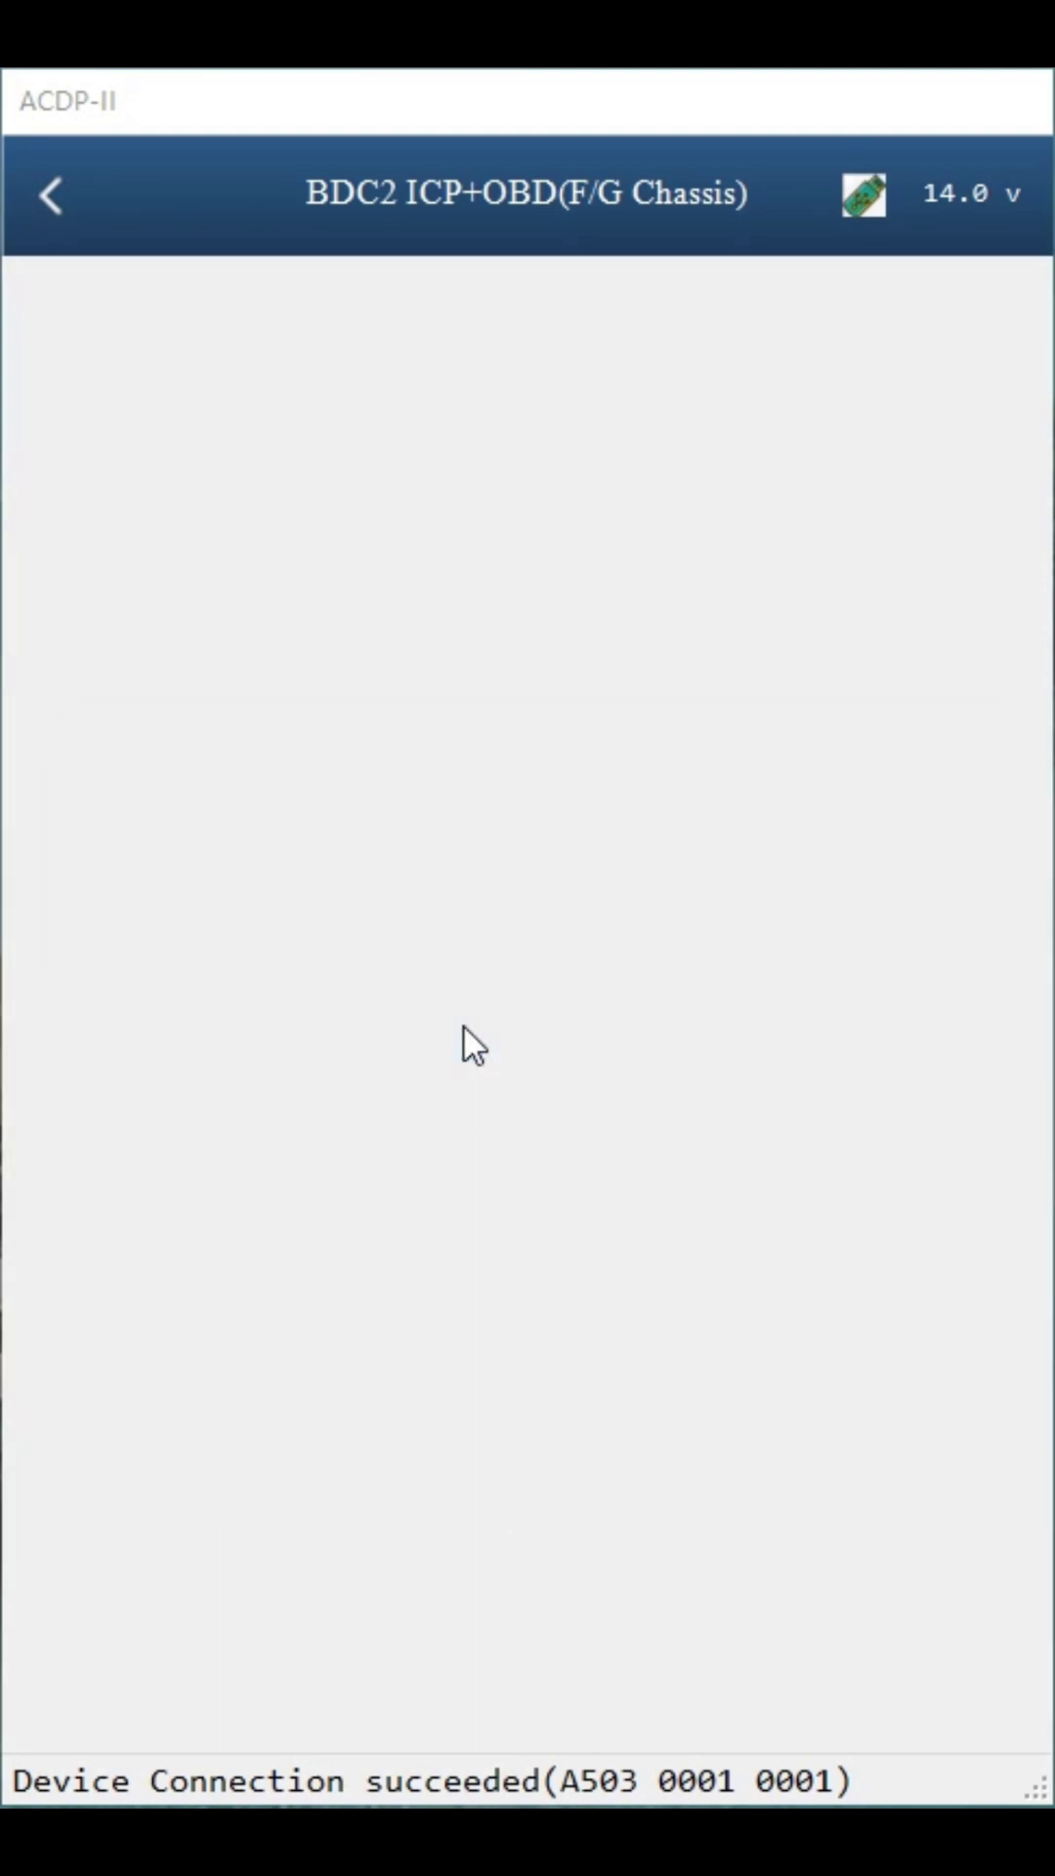
pyautogui.click(914, 1133)
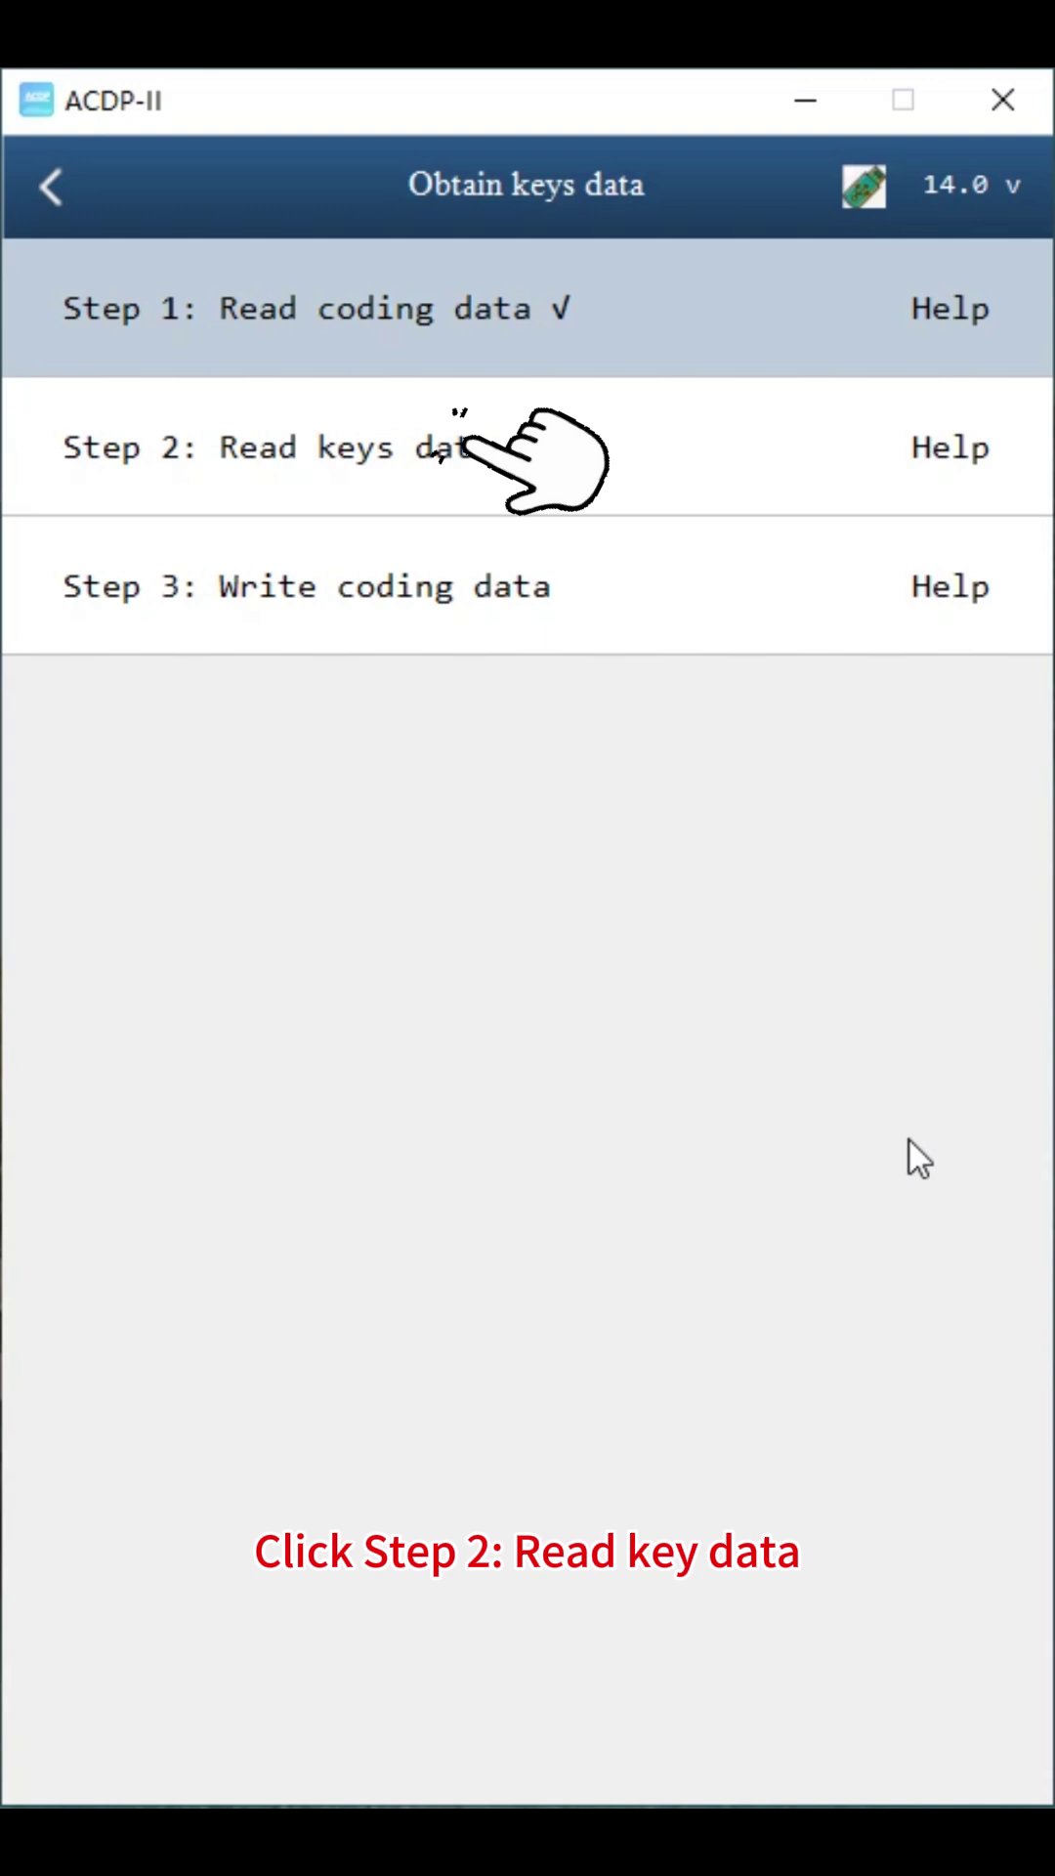
# Run Step 2 through the ICP interface board to read the BDC2 keys data, and save it as a BdcData.bin file.
pyautogui.click(606, 469)
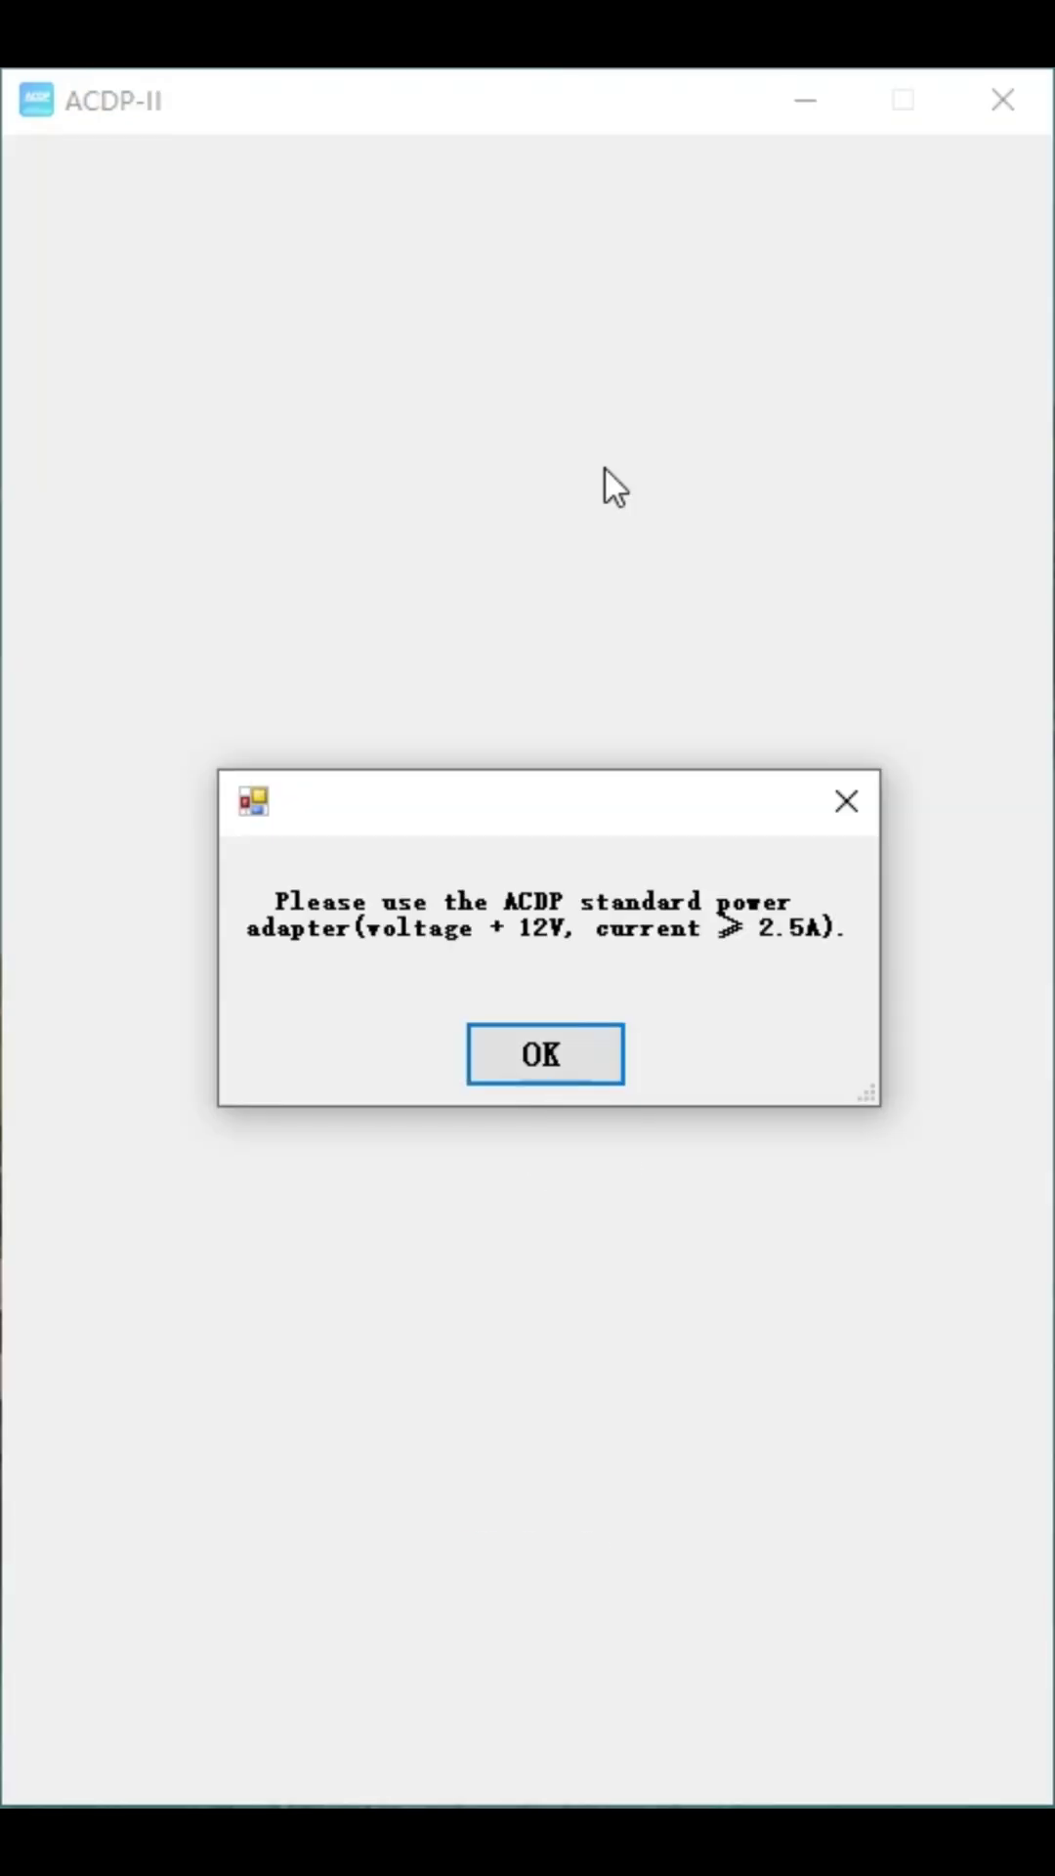
pyautogui.click(553, 1075)
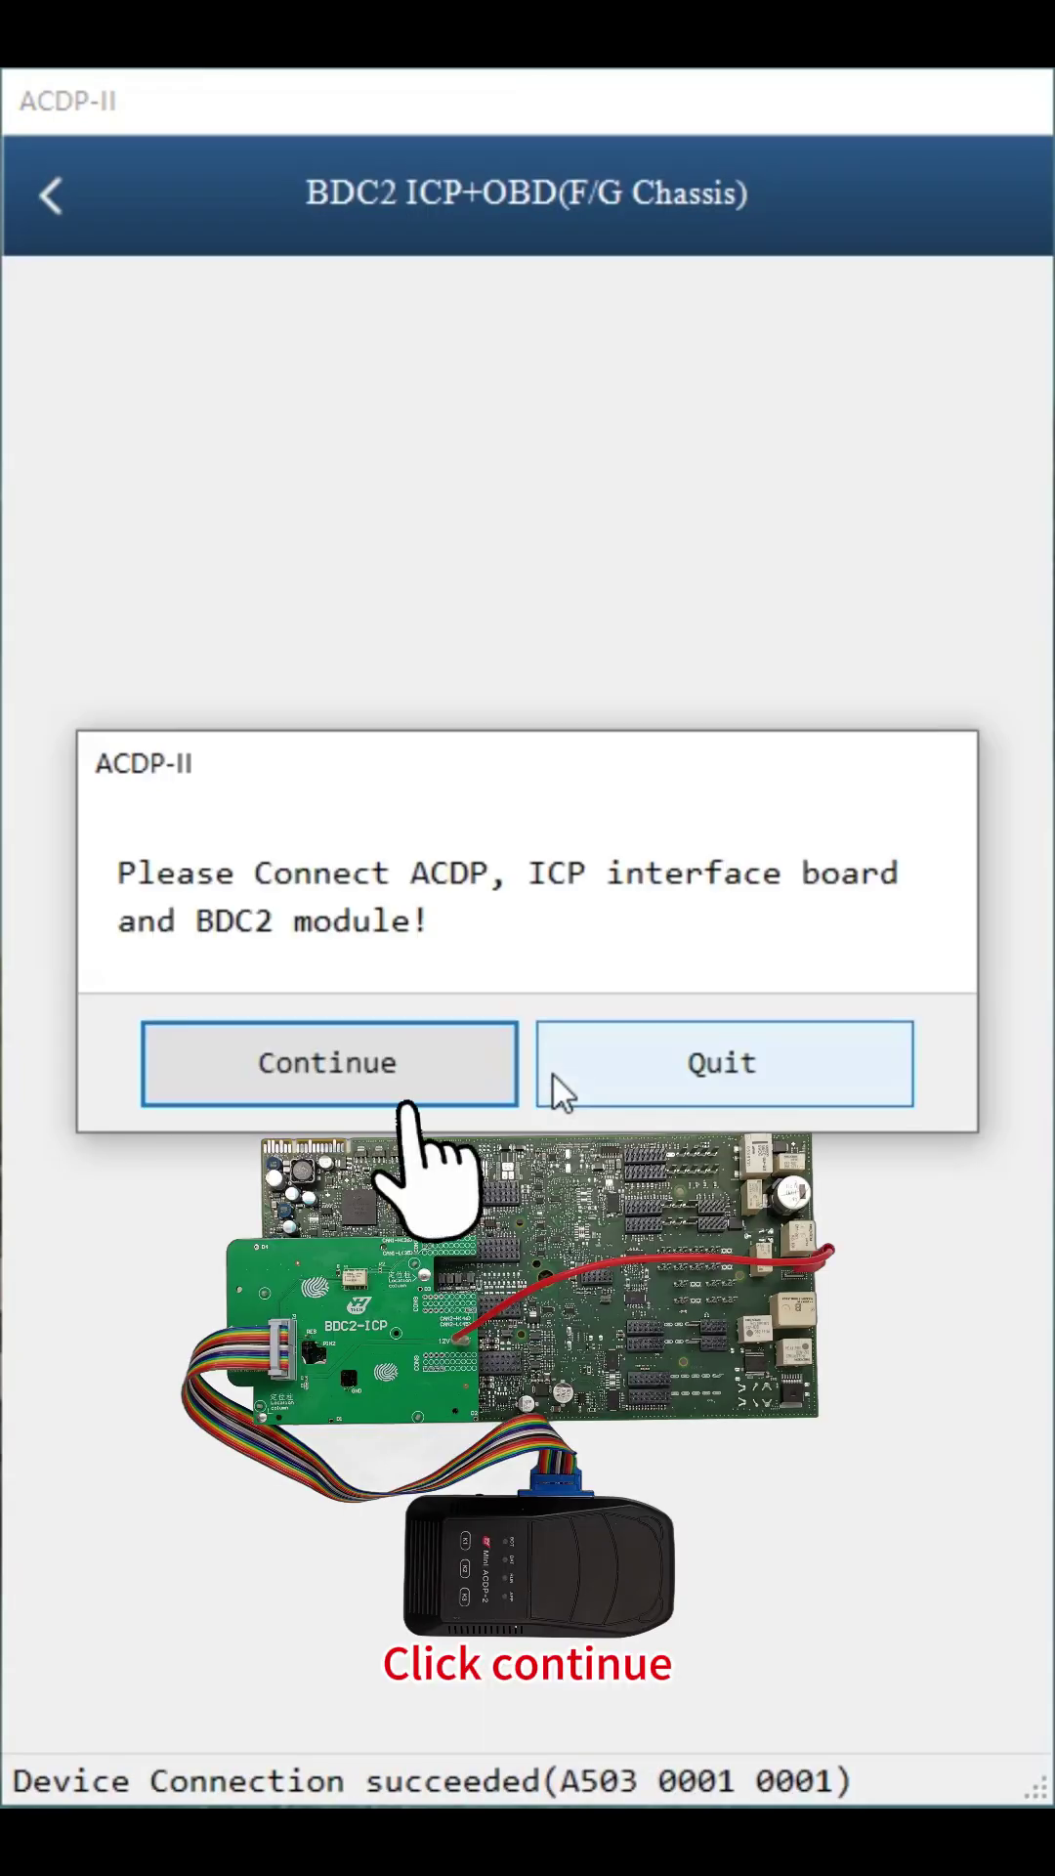
pyautogui.click(410, 1096)
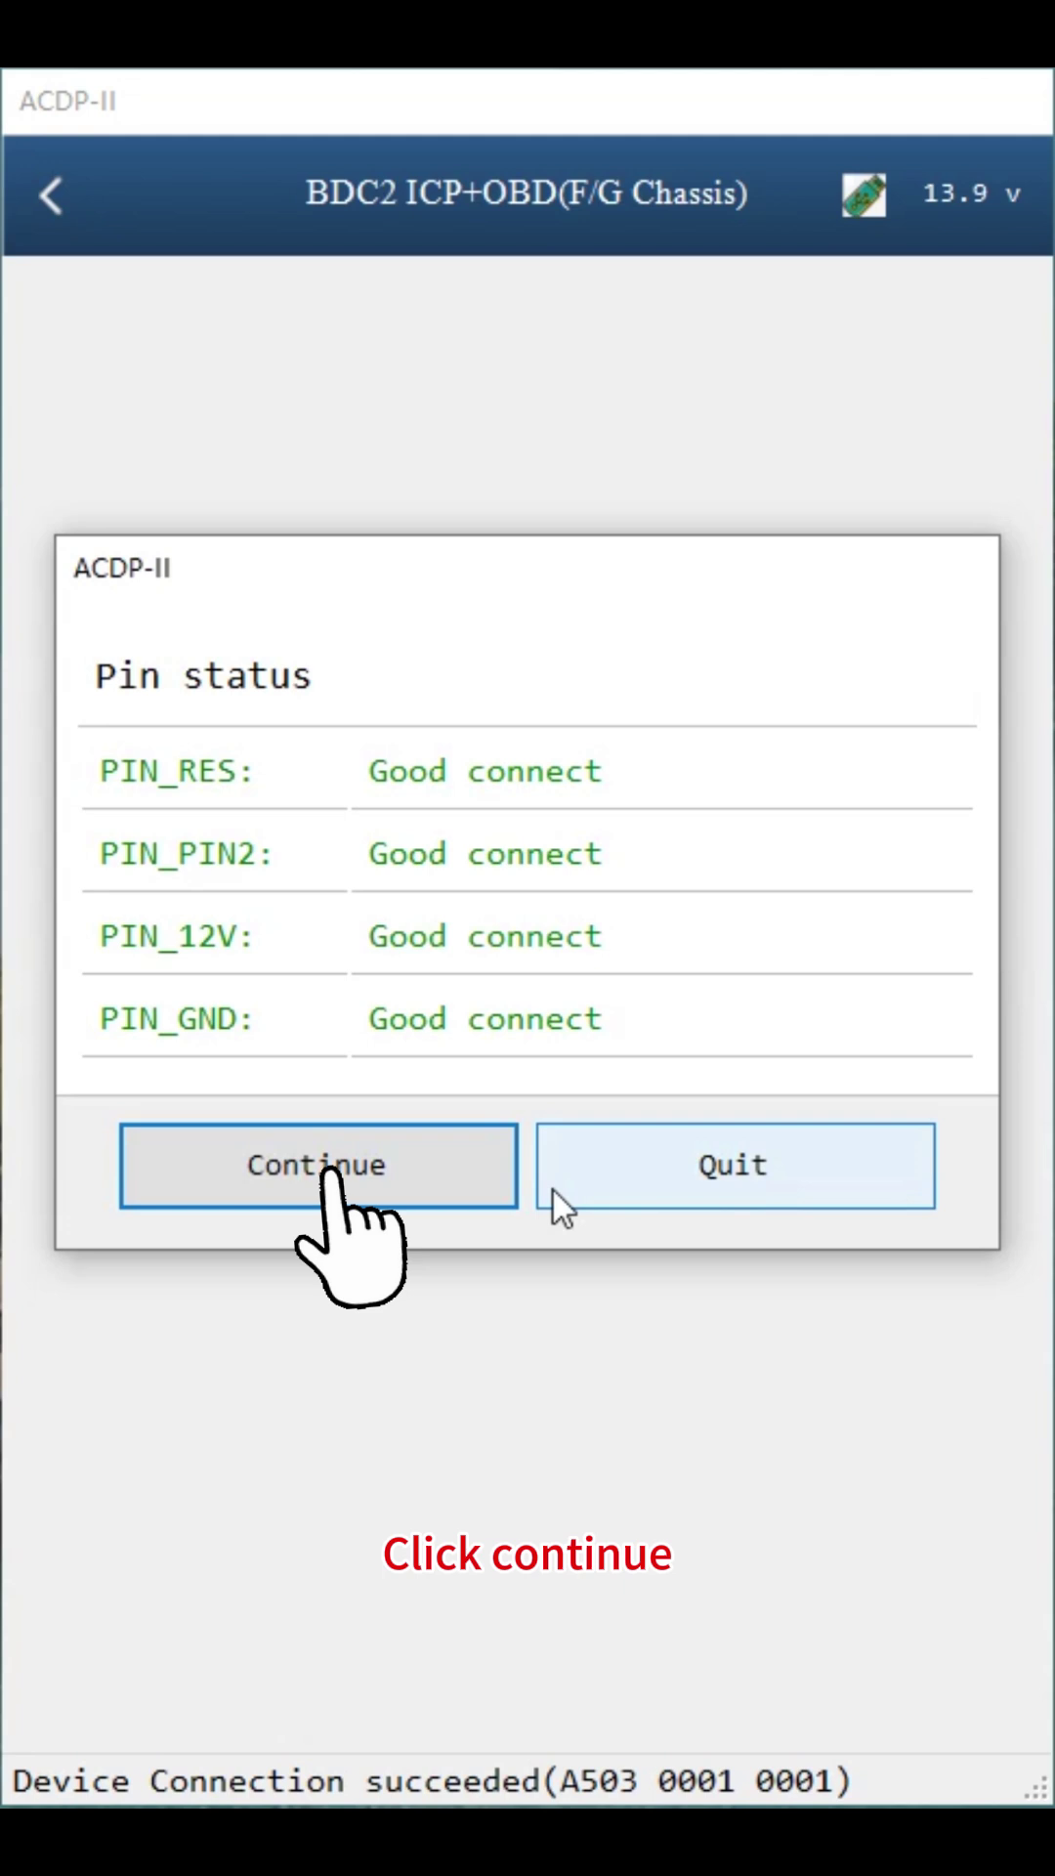
pyautogui.click(458, 1183)
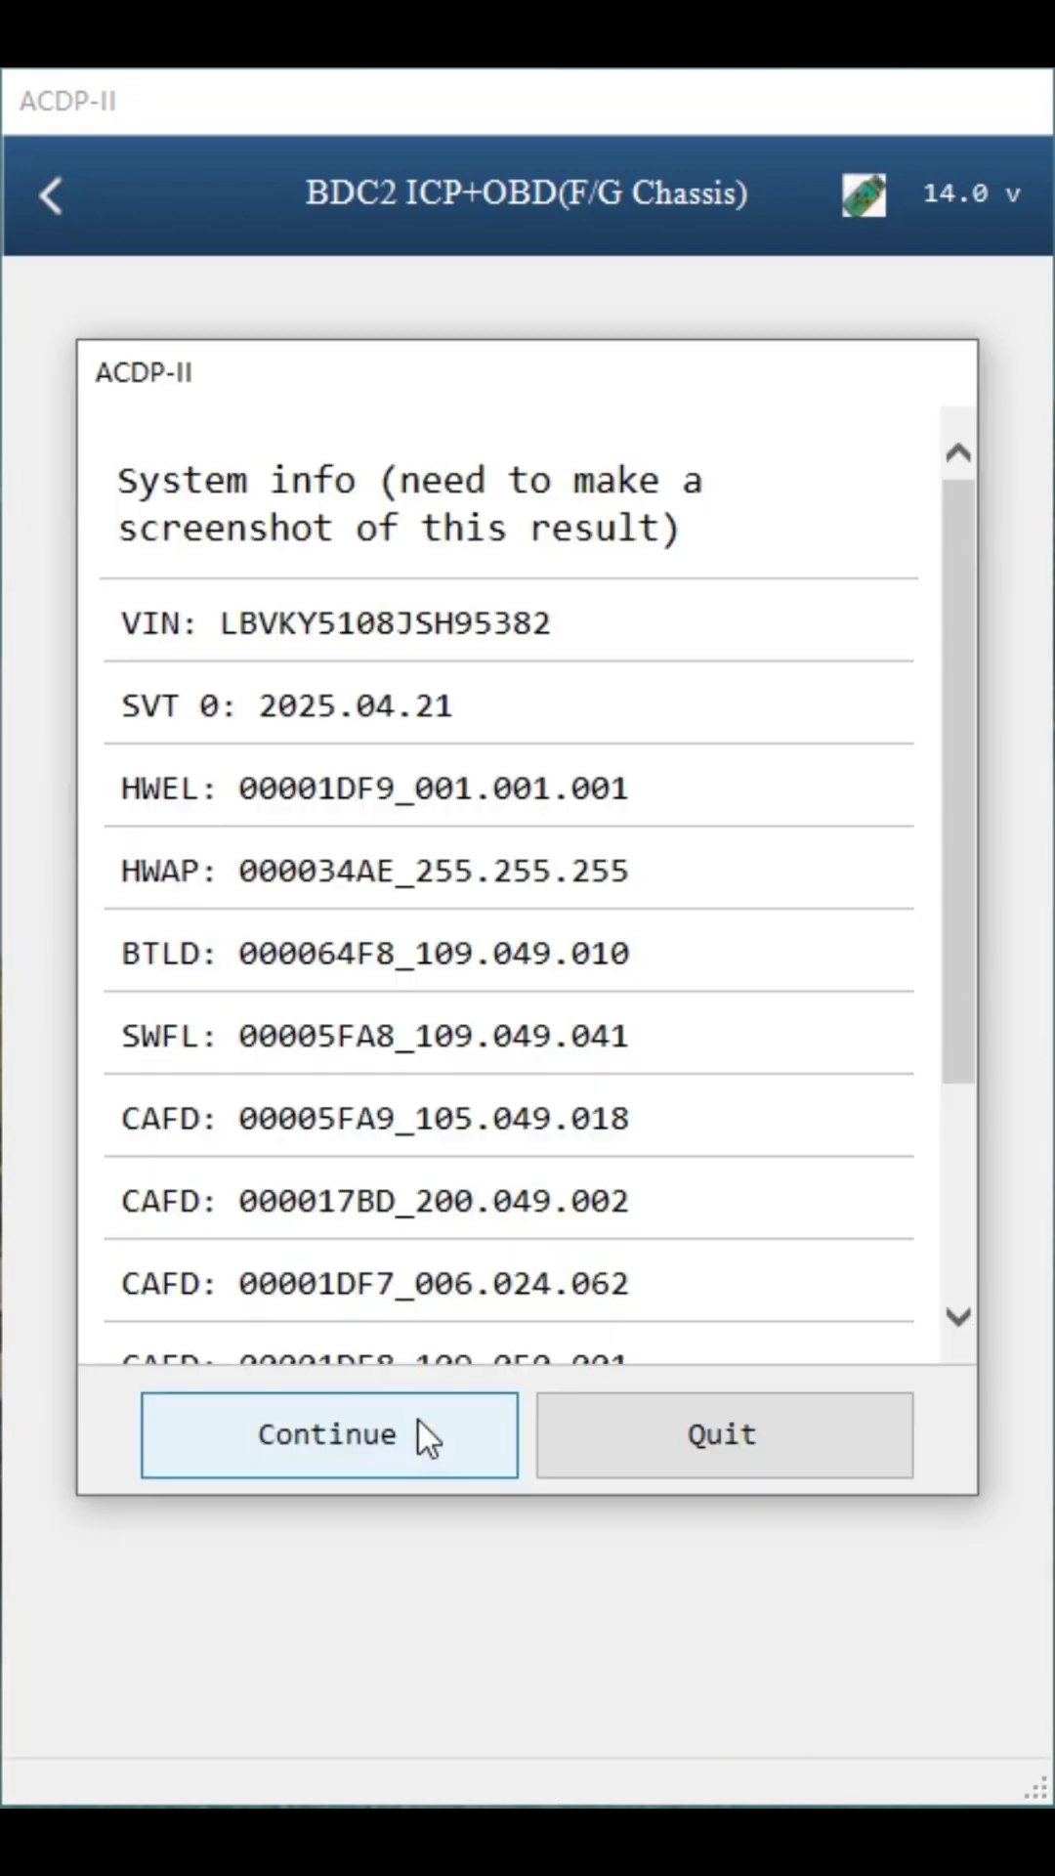
pyautogui.click(418, 1420)
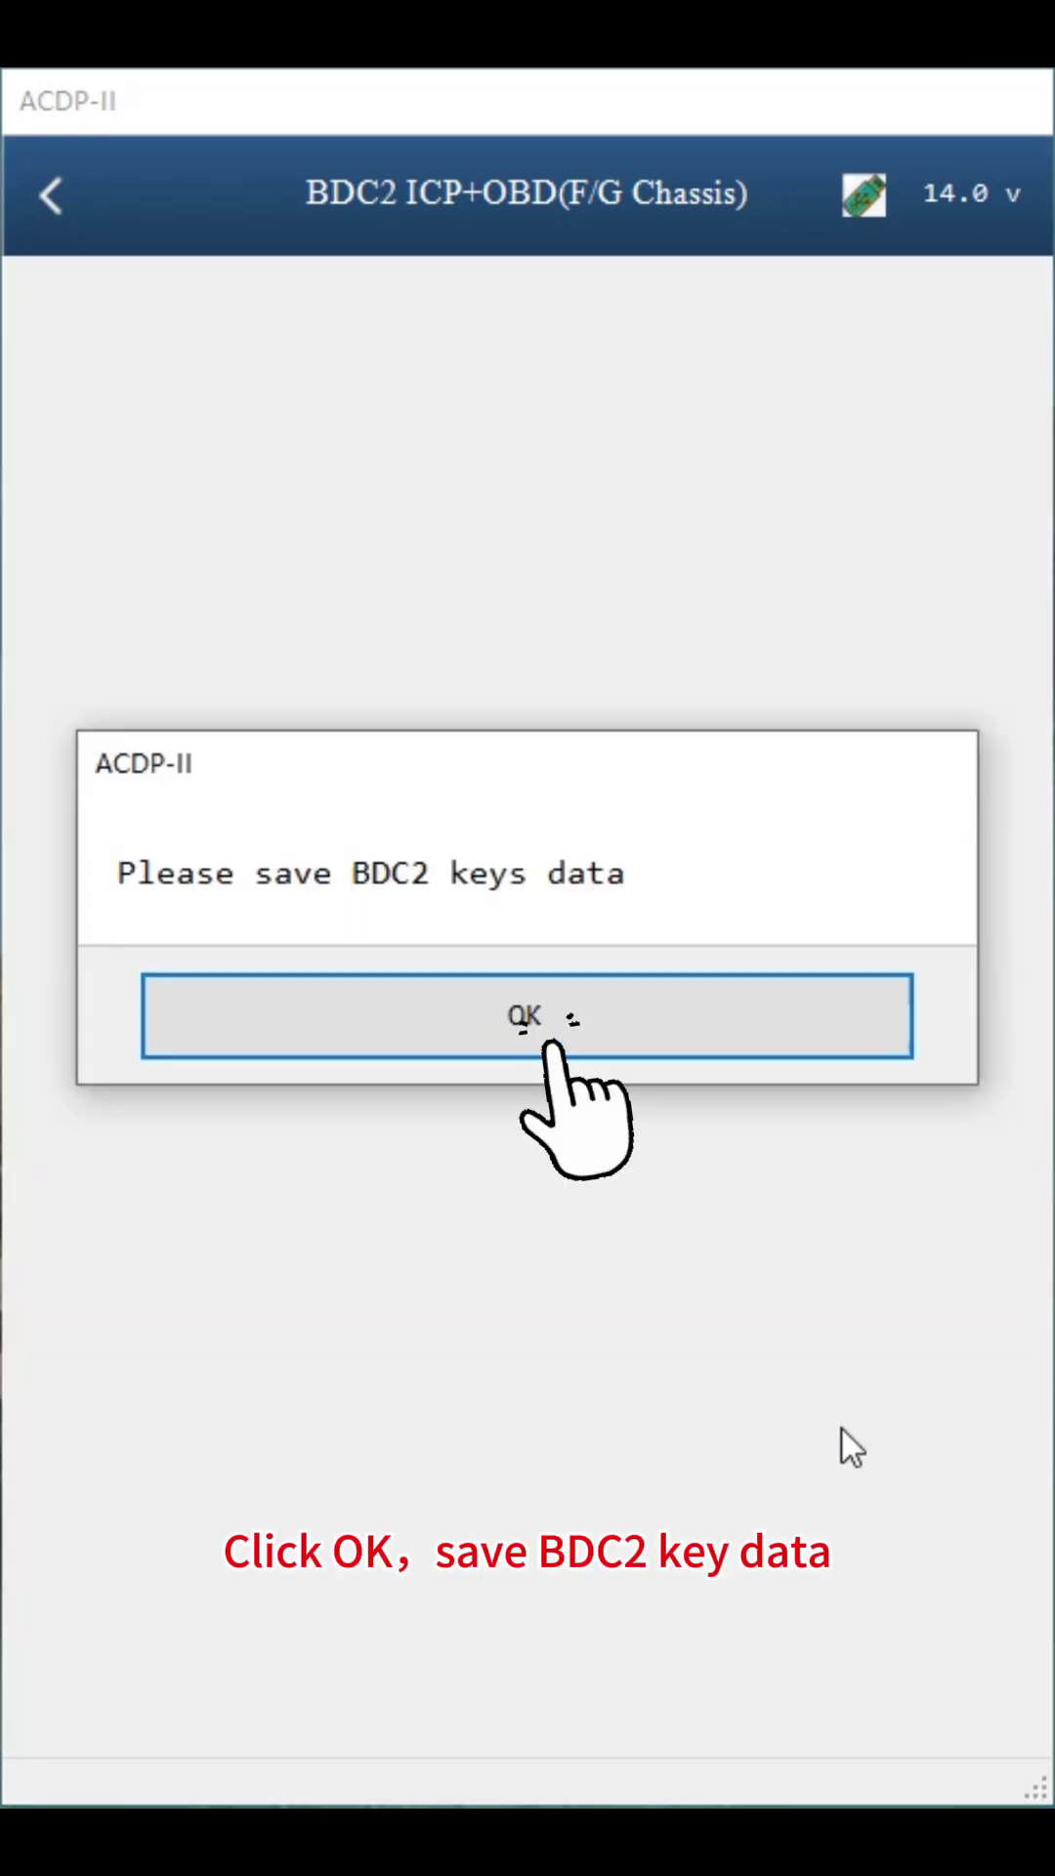
pyautogui.click(656, 1018)
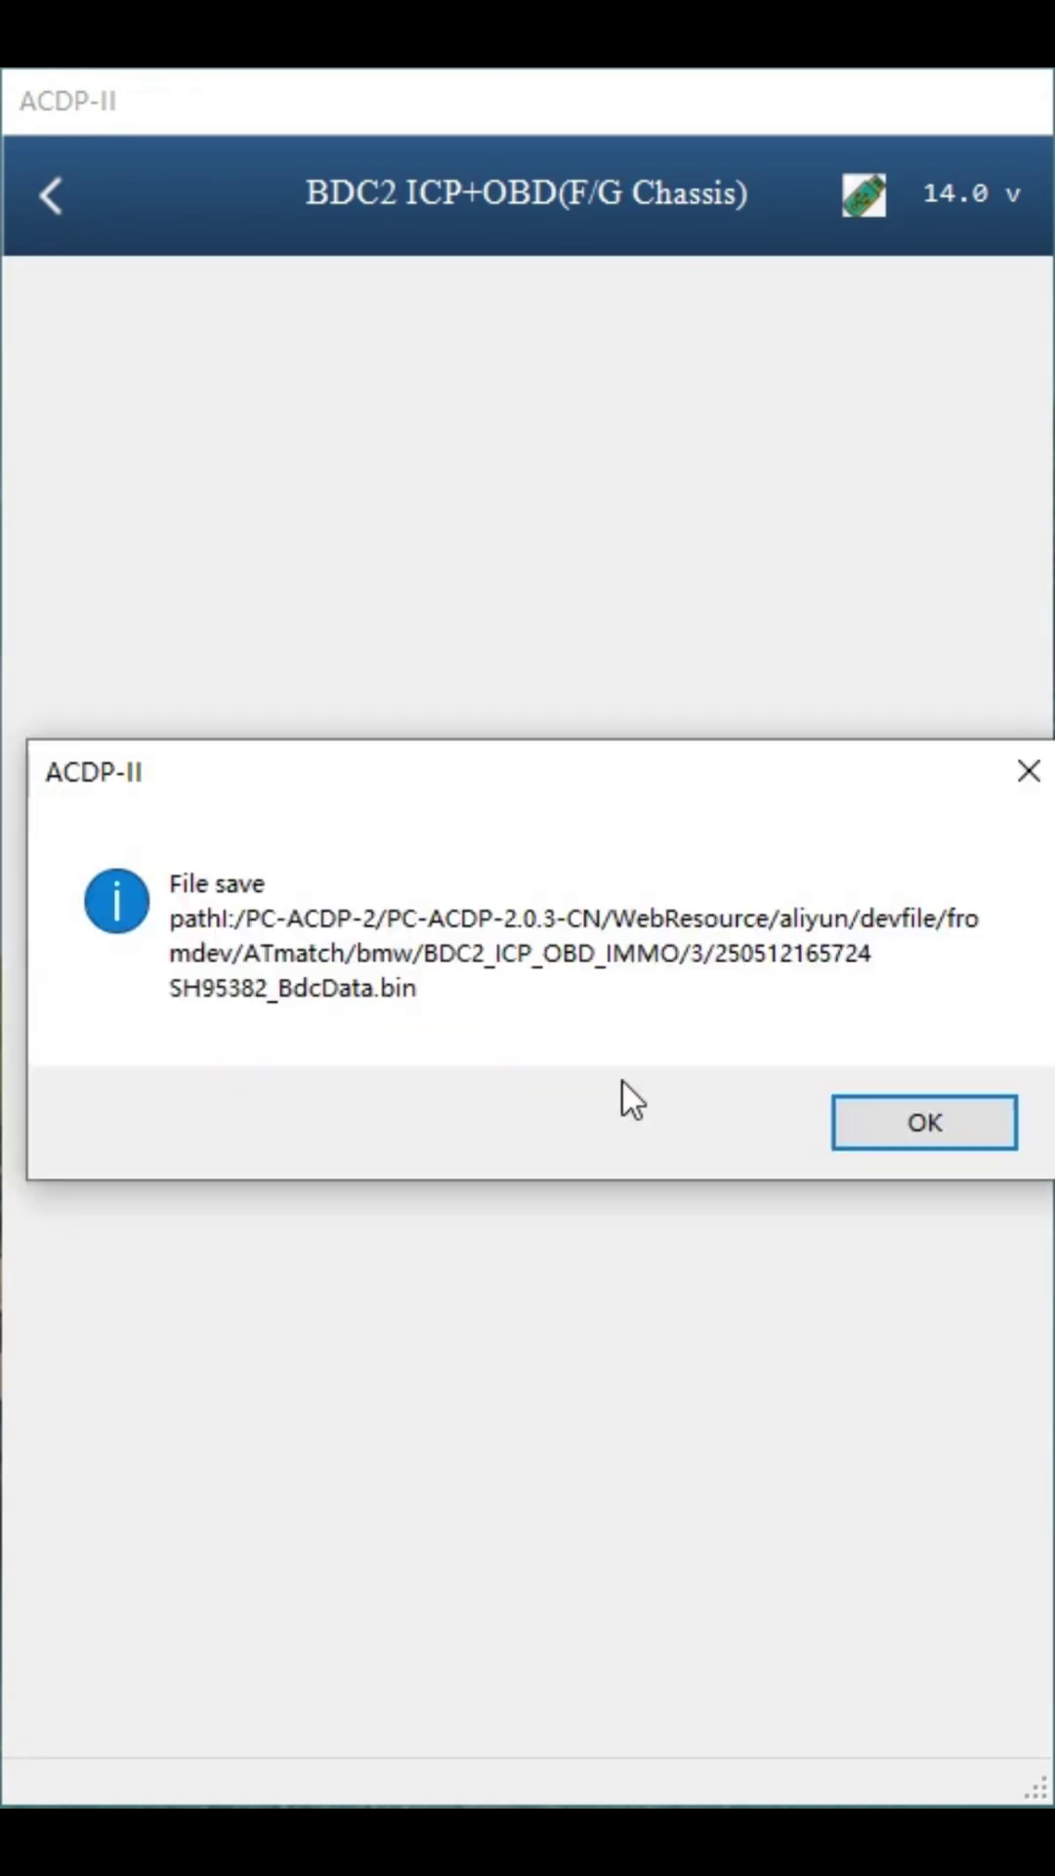
pyautogui.click(927, 1134)
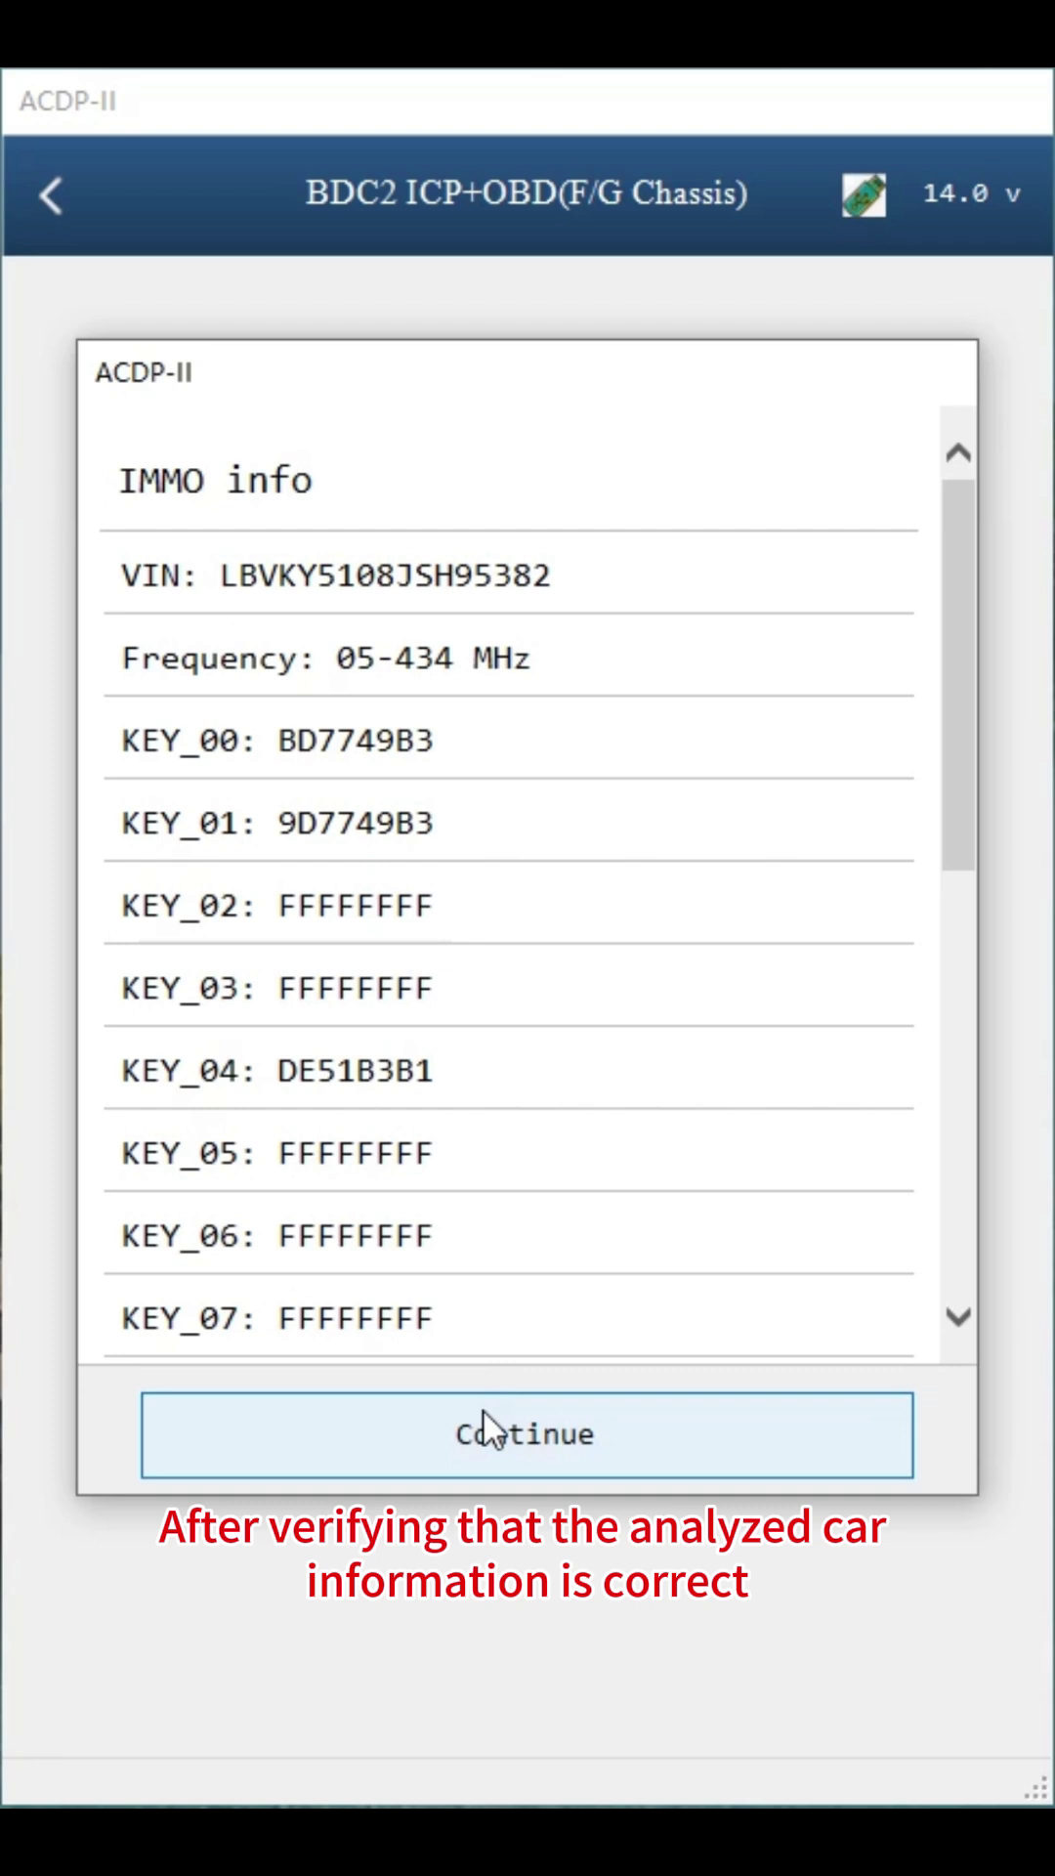
# Accept the IMMO info, get the data from the server and program the BDC2 module to complete the keys data reading.
pyautogui.click(484, 1411)
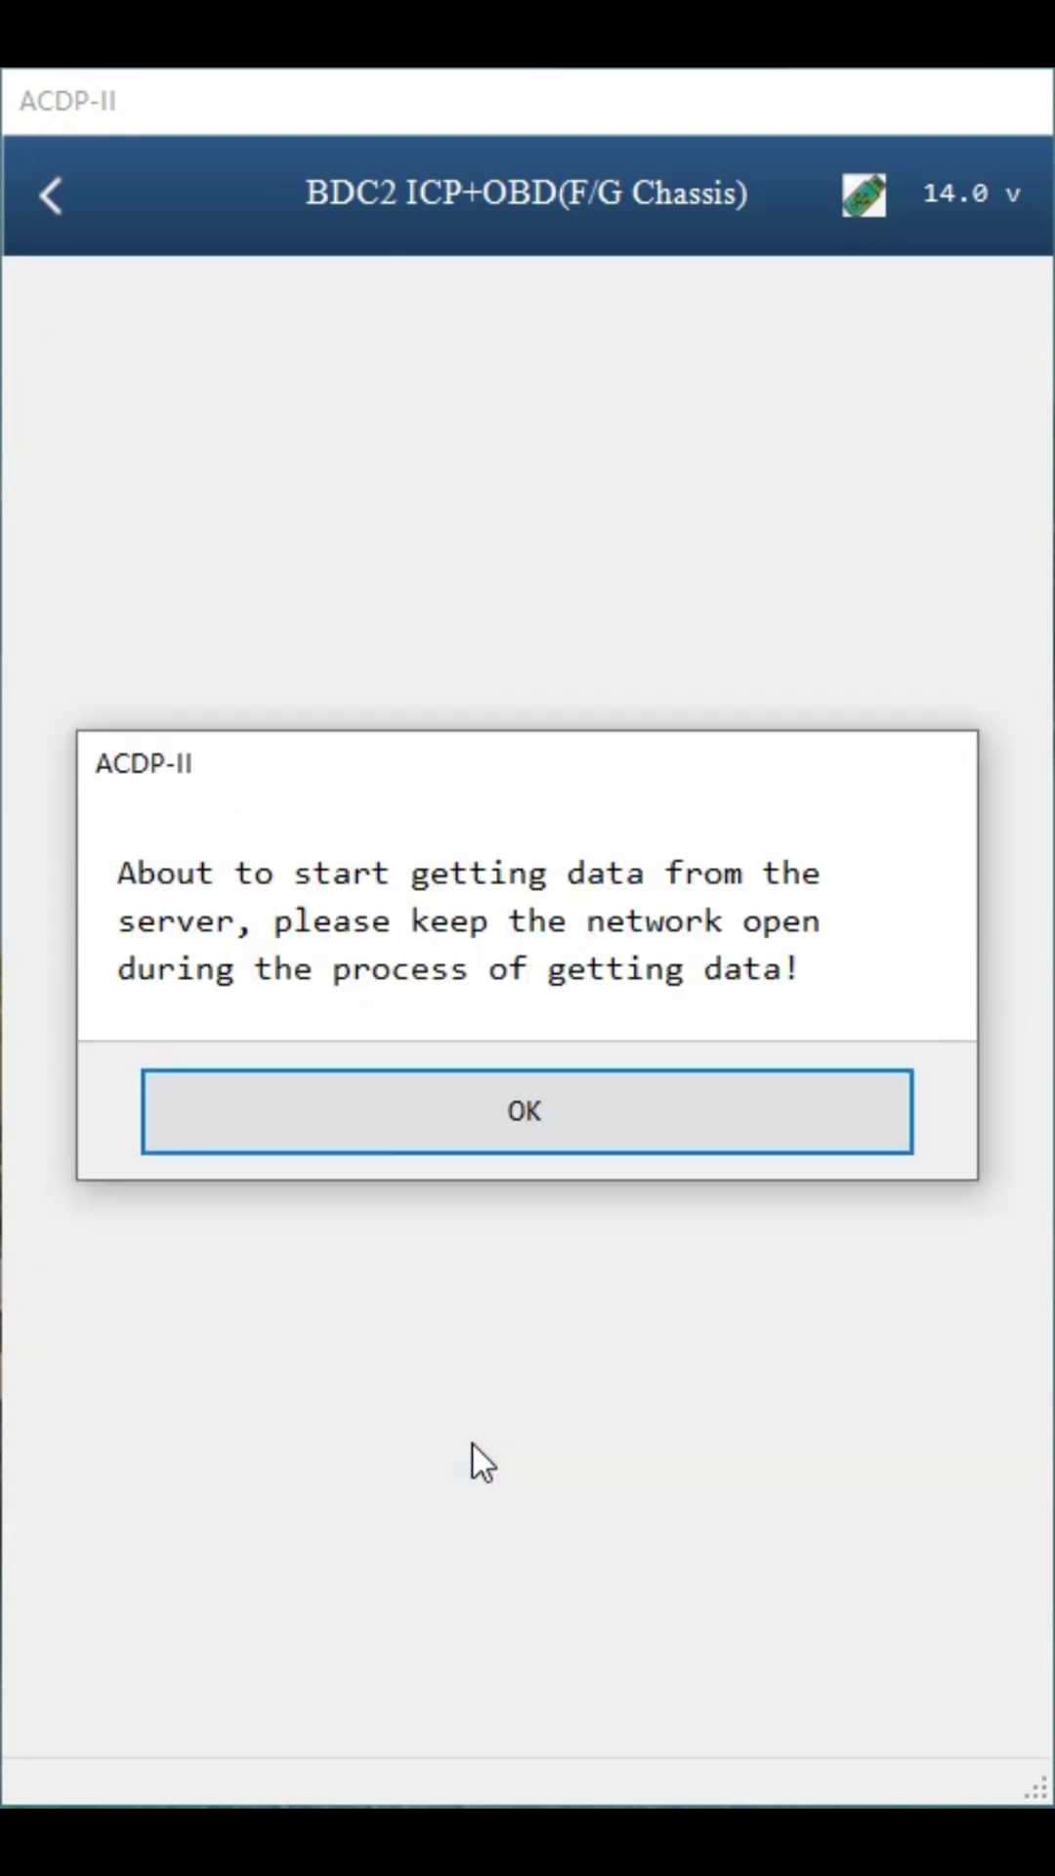
pyautogui.click(453, 1134)
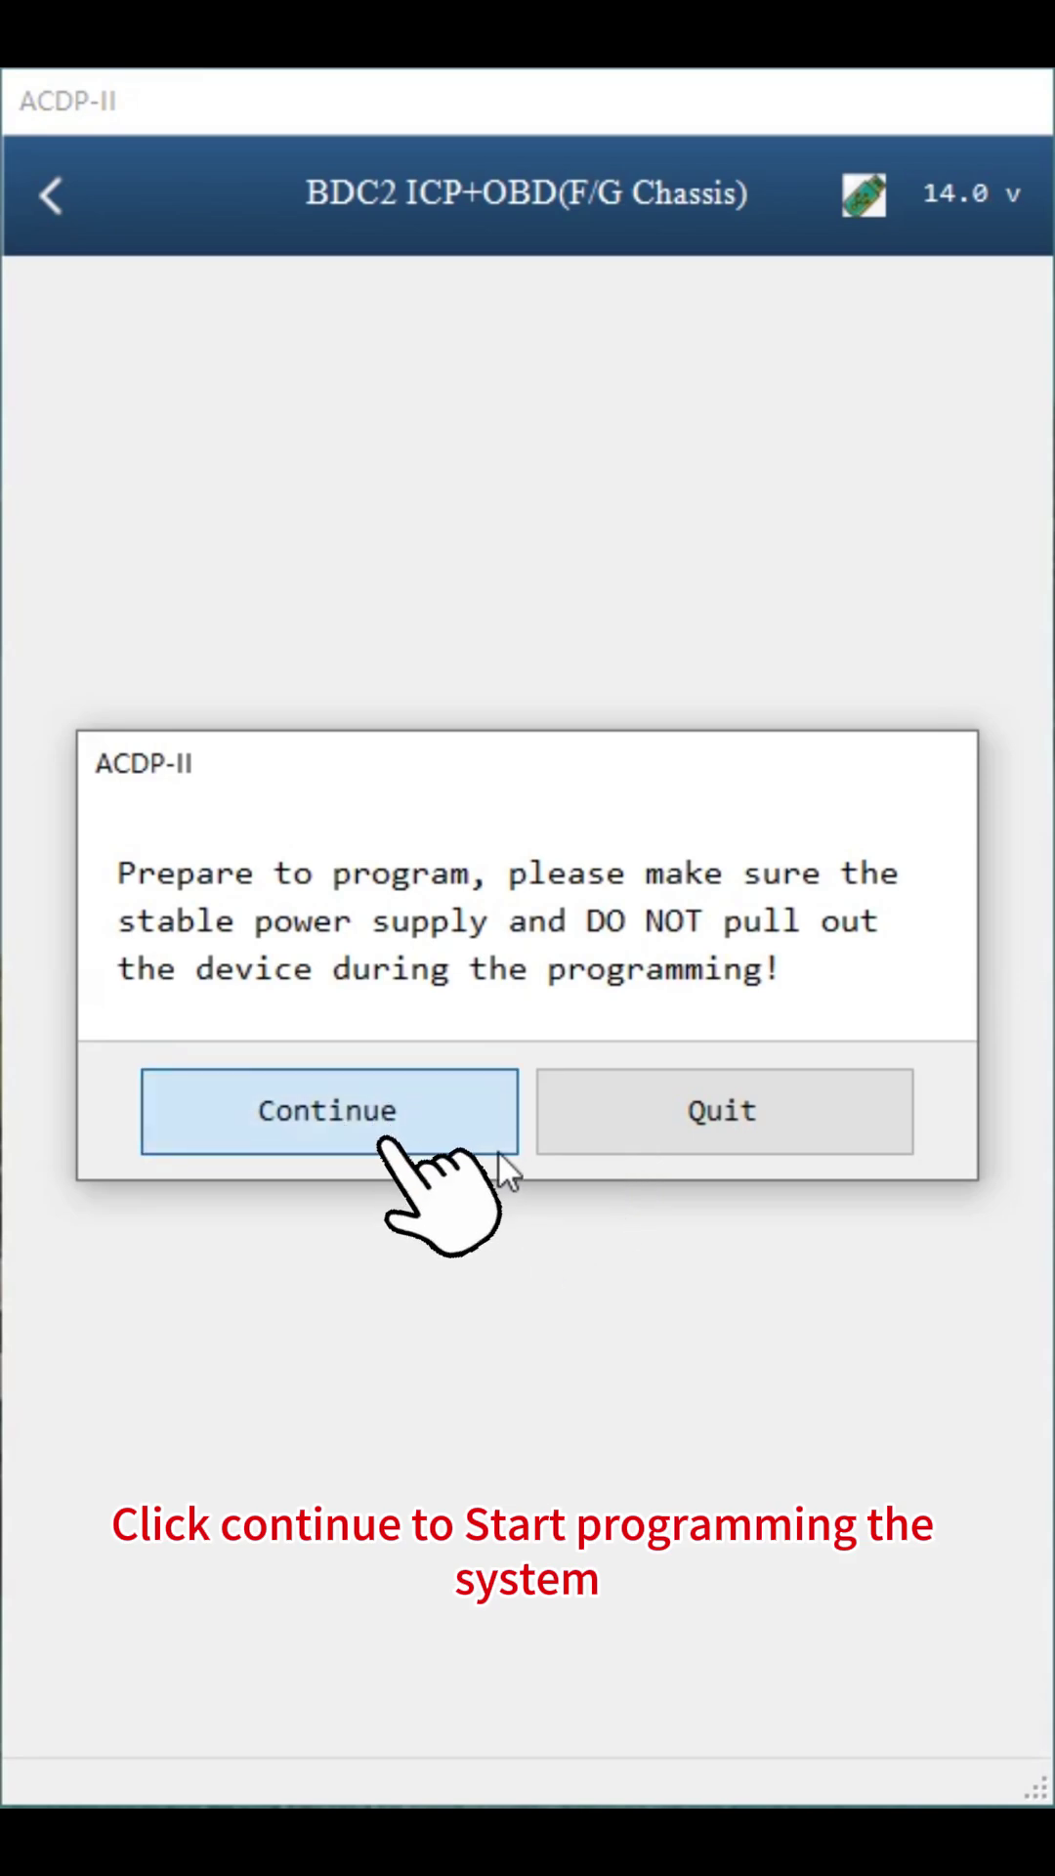
pyautogui.click(498, 1153)
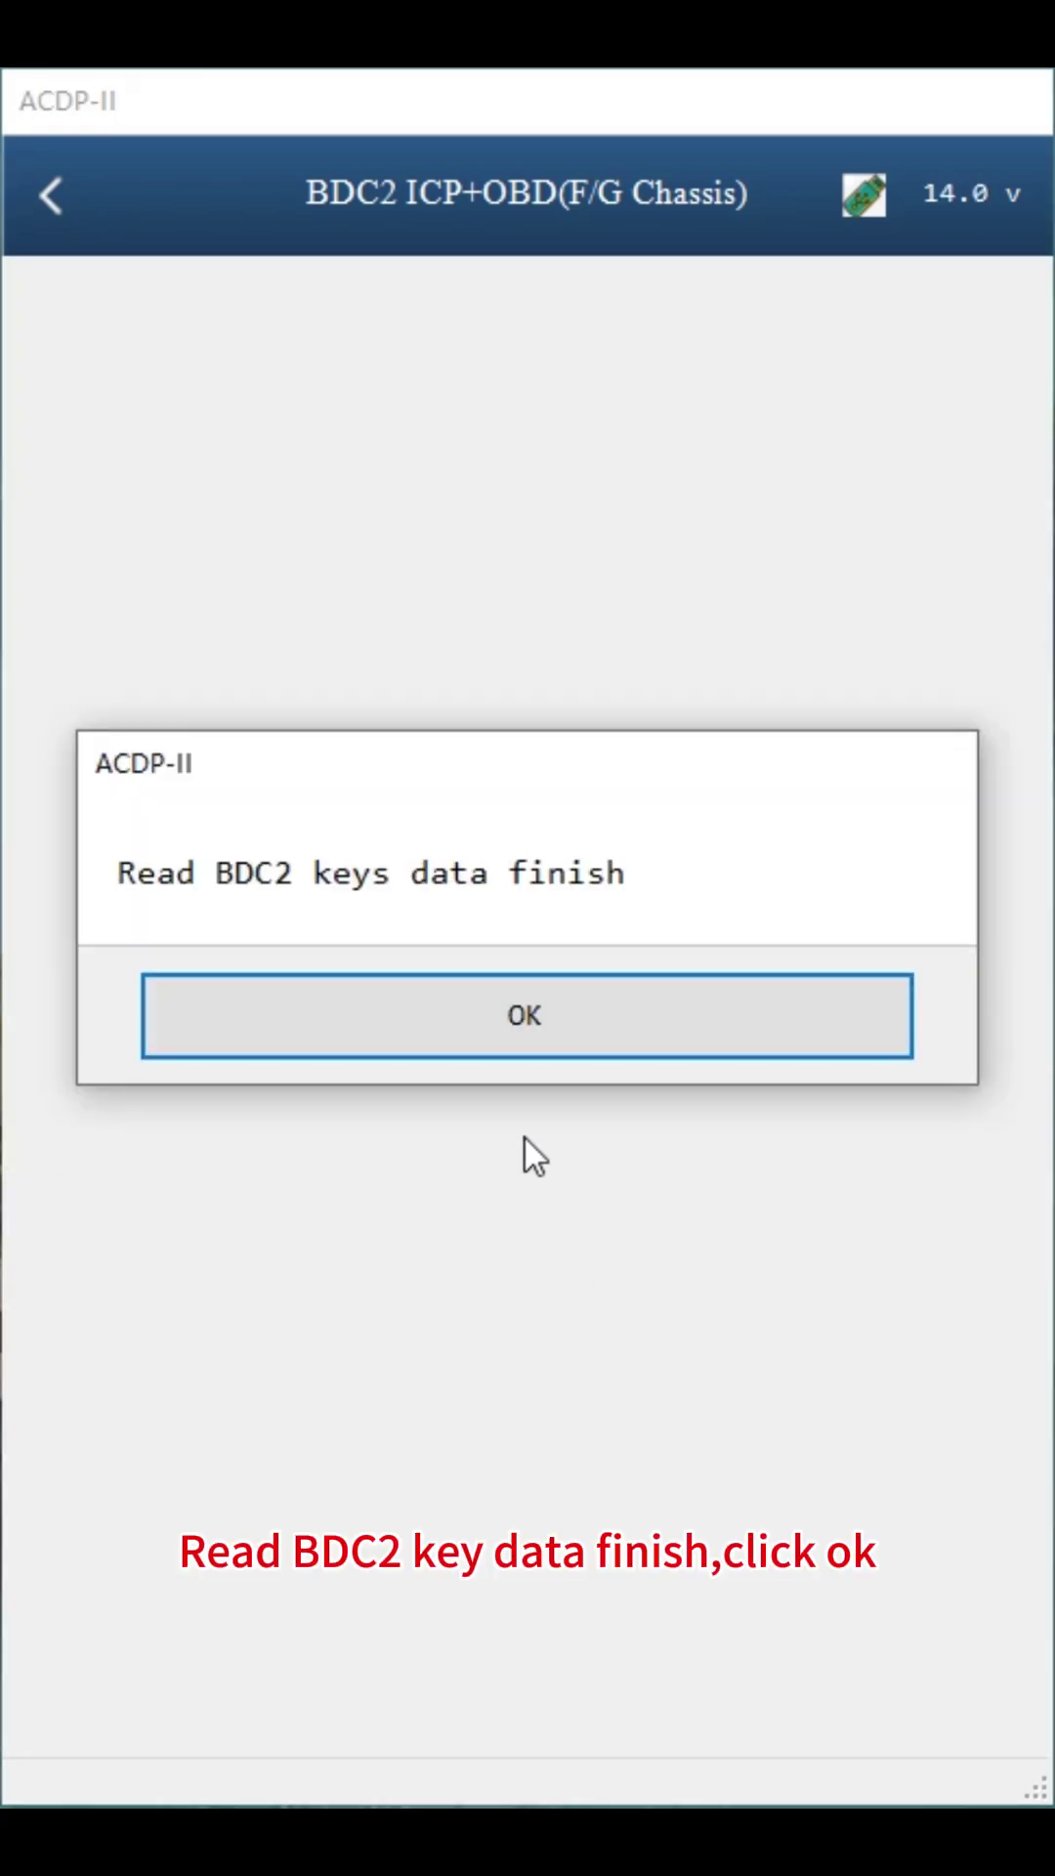
pyautogui.click(525, 1051)
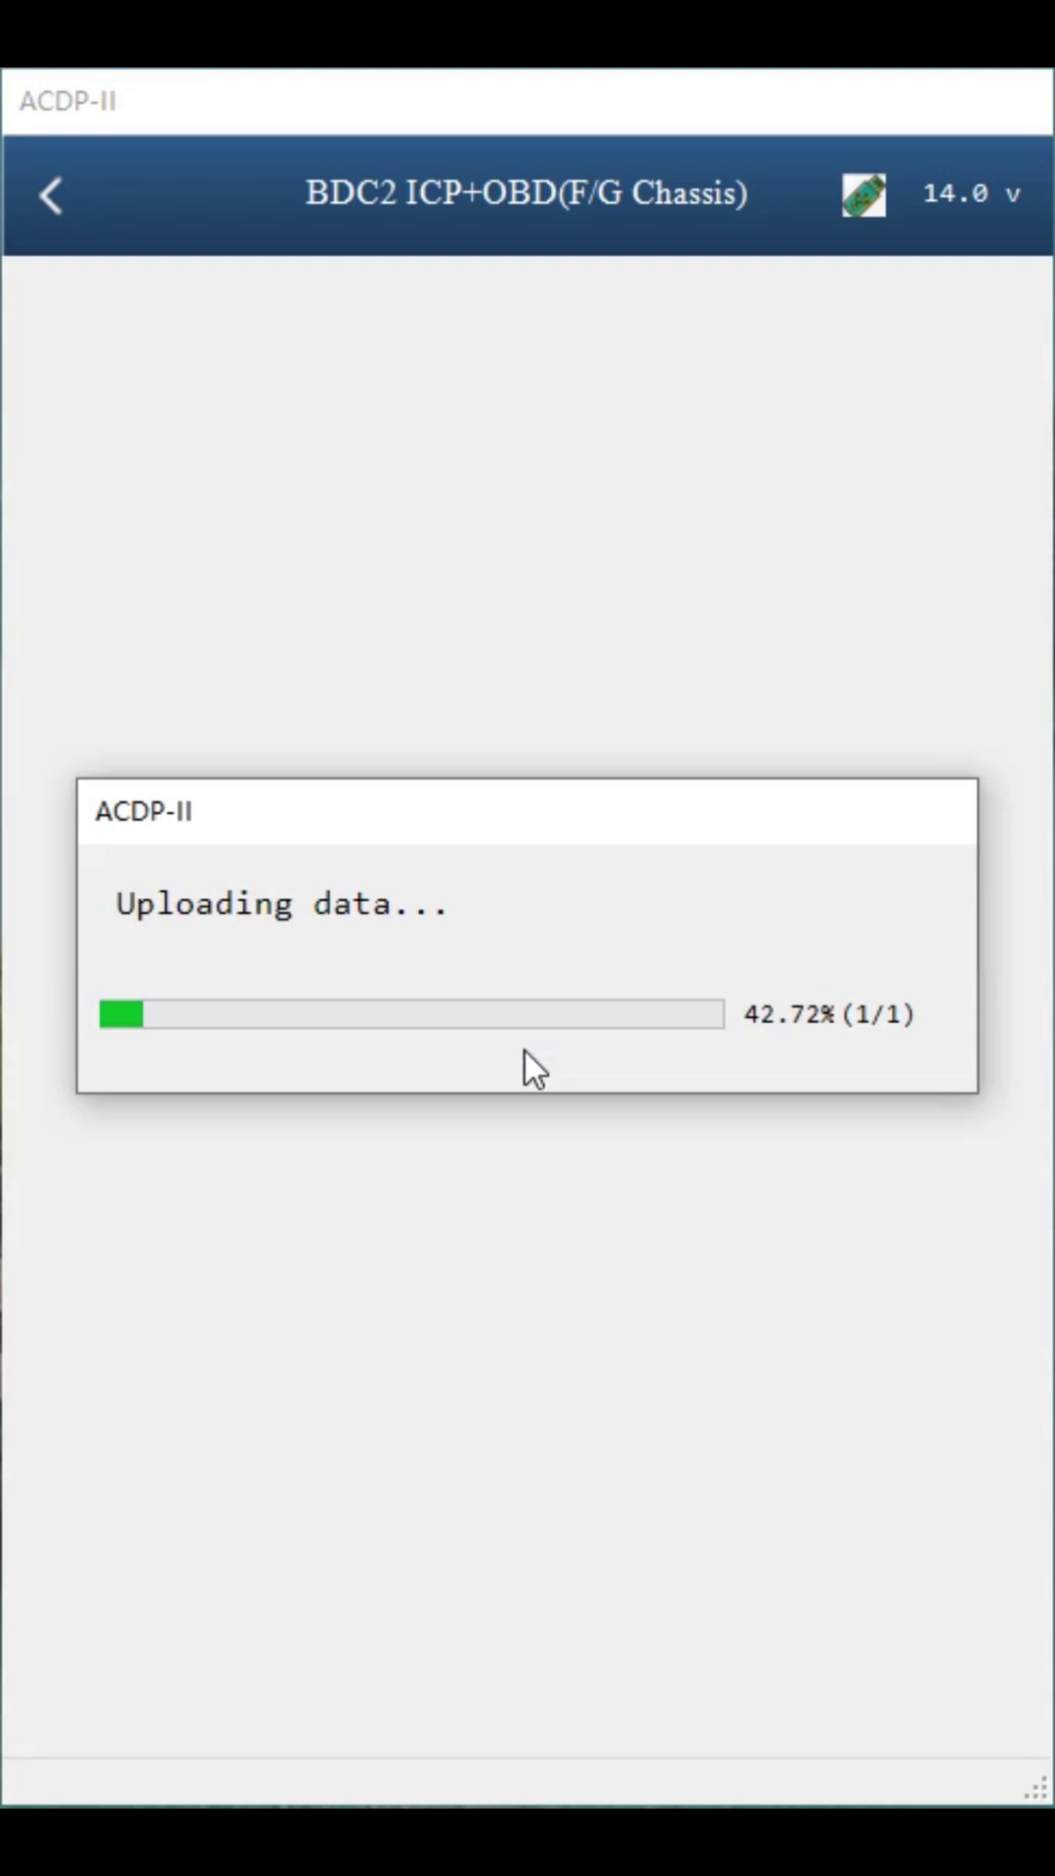
pyautogui.click(859, 1130)
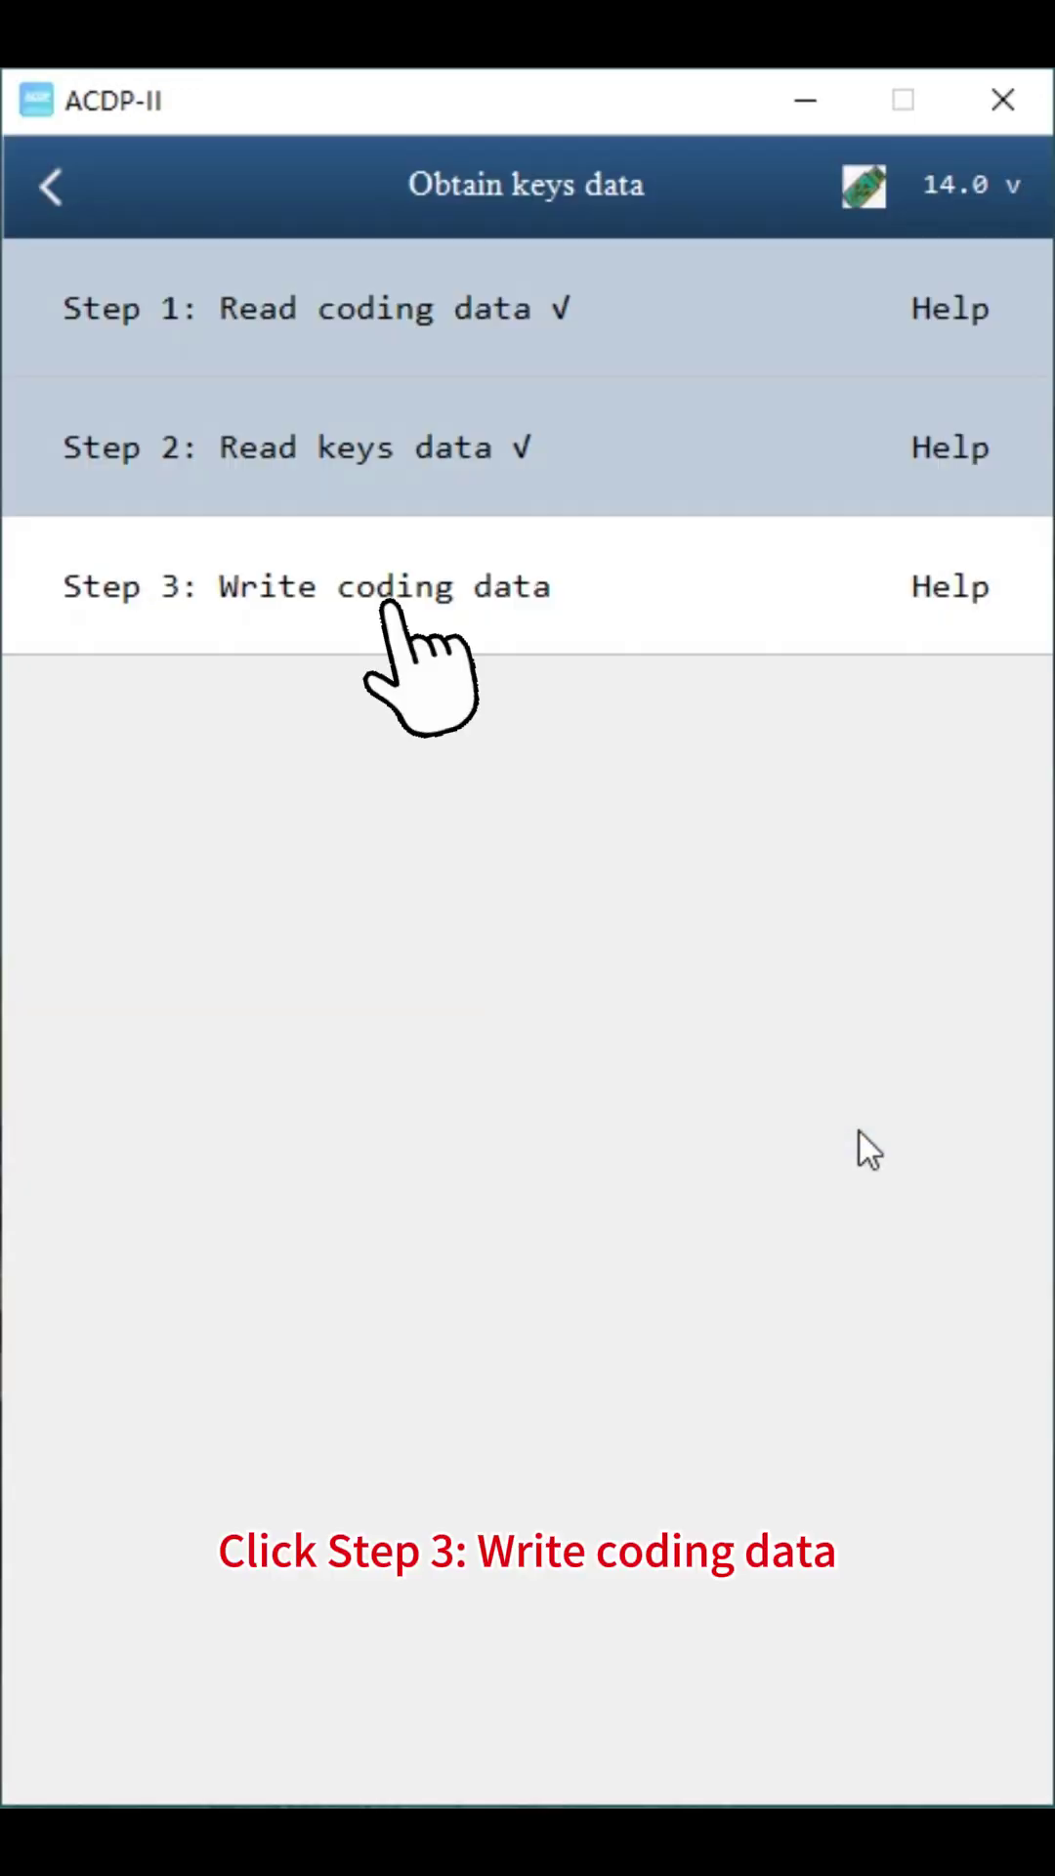
pyautogui.click(719, 630)
pyautogui.click(592, 1043)
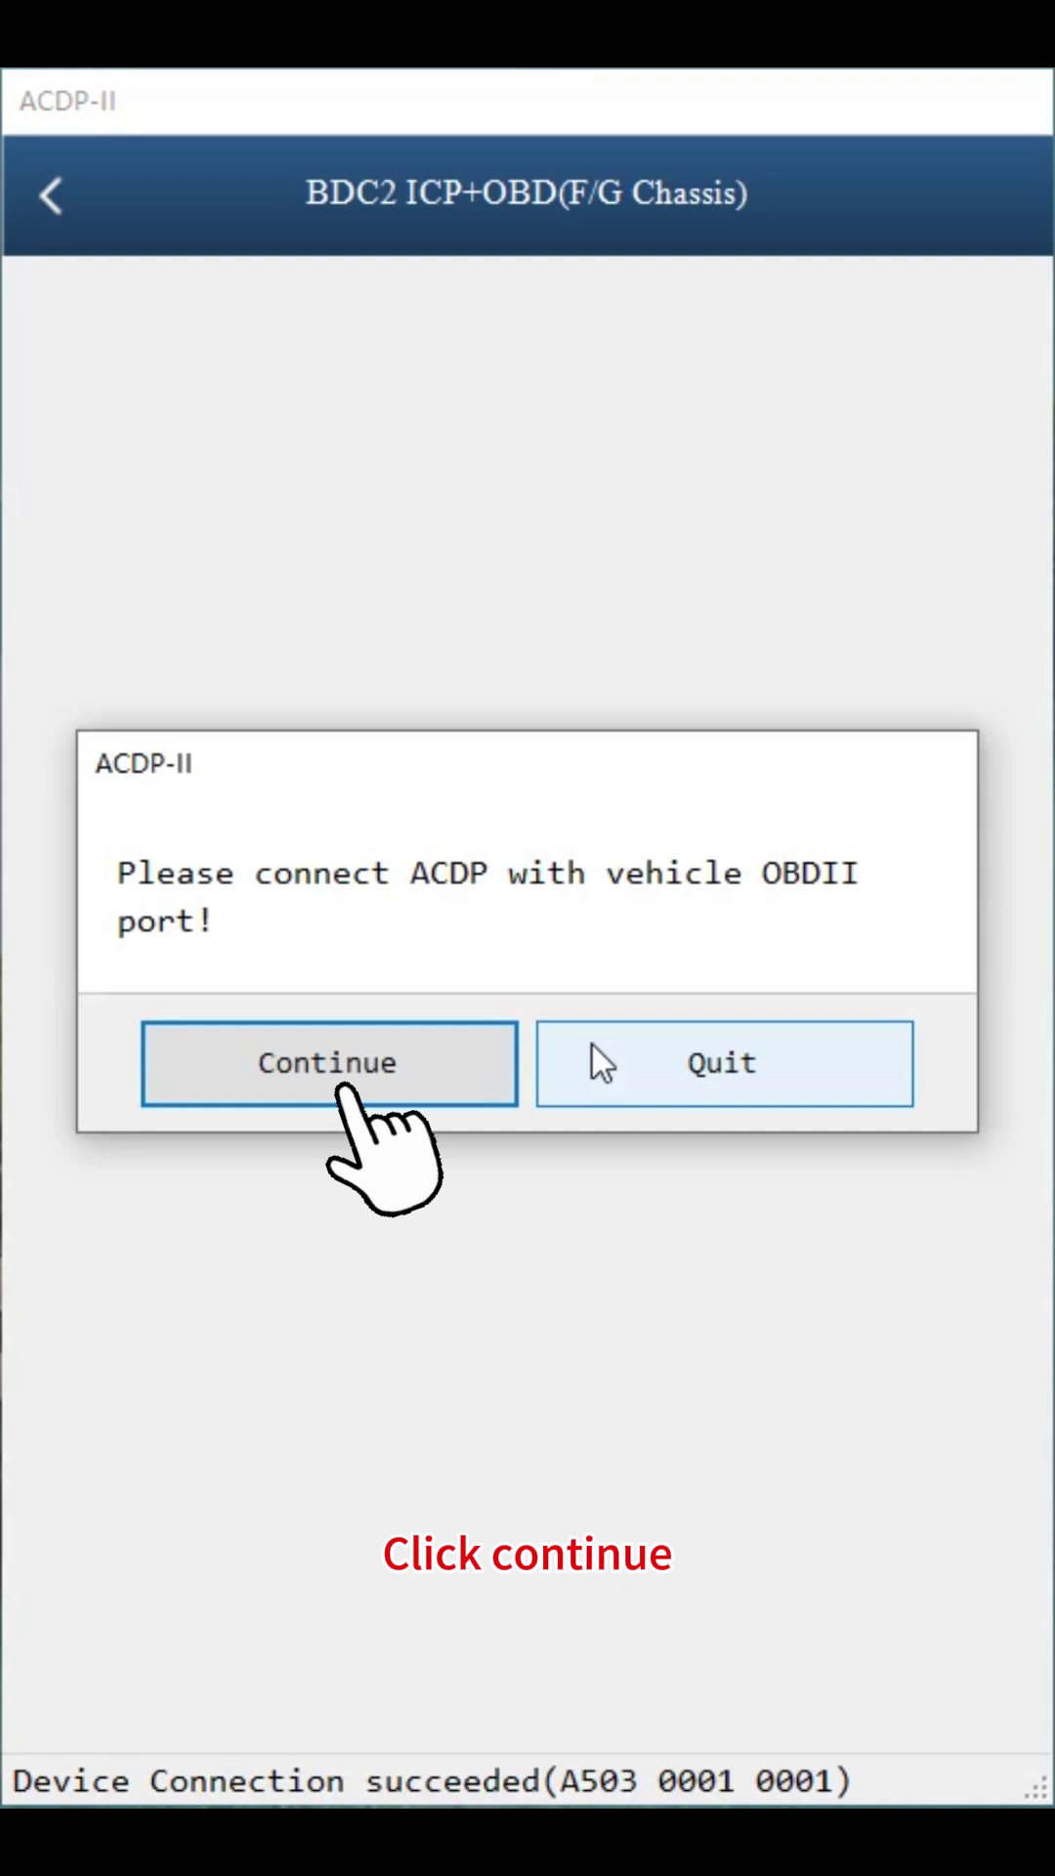
pyautogui.click(318, 1093)
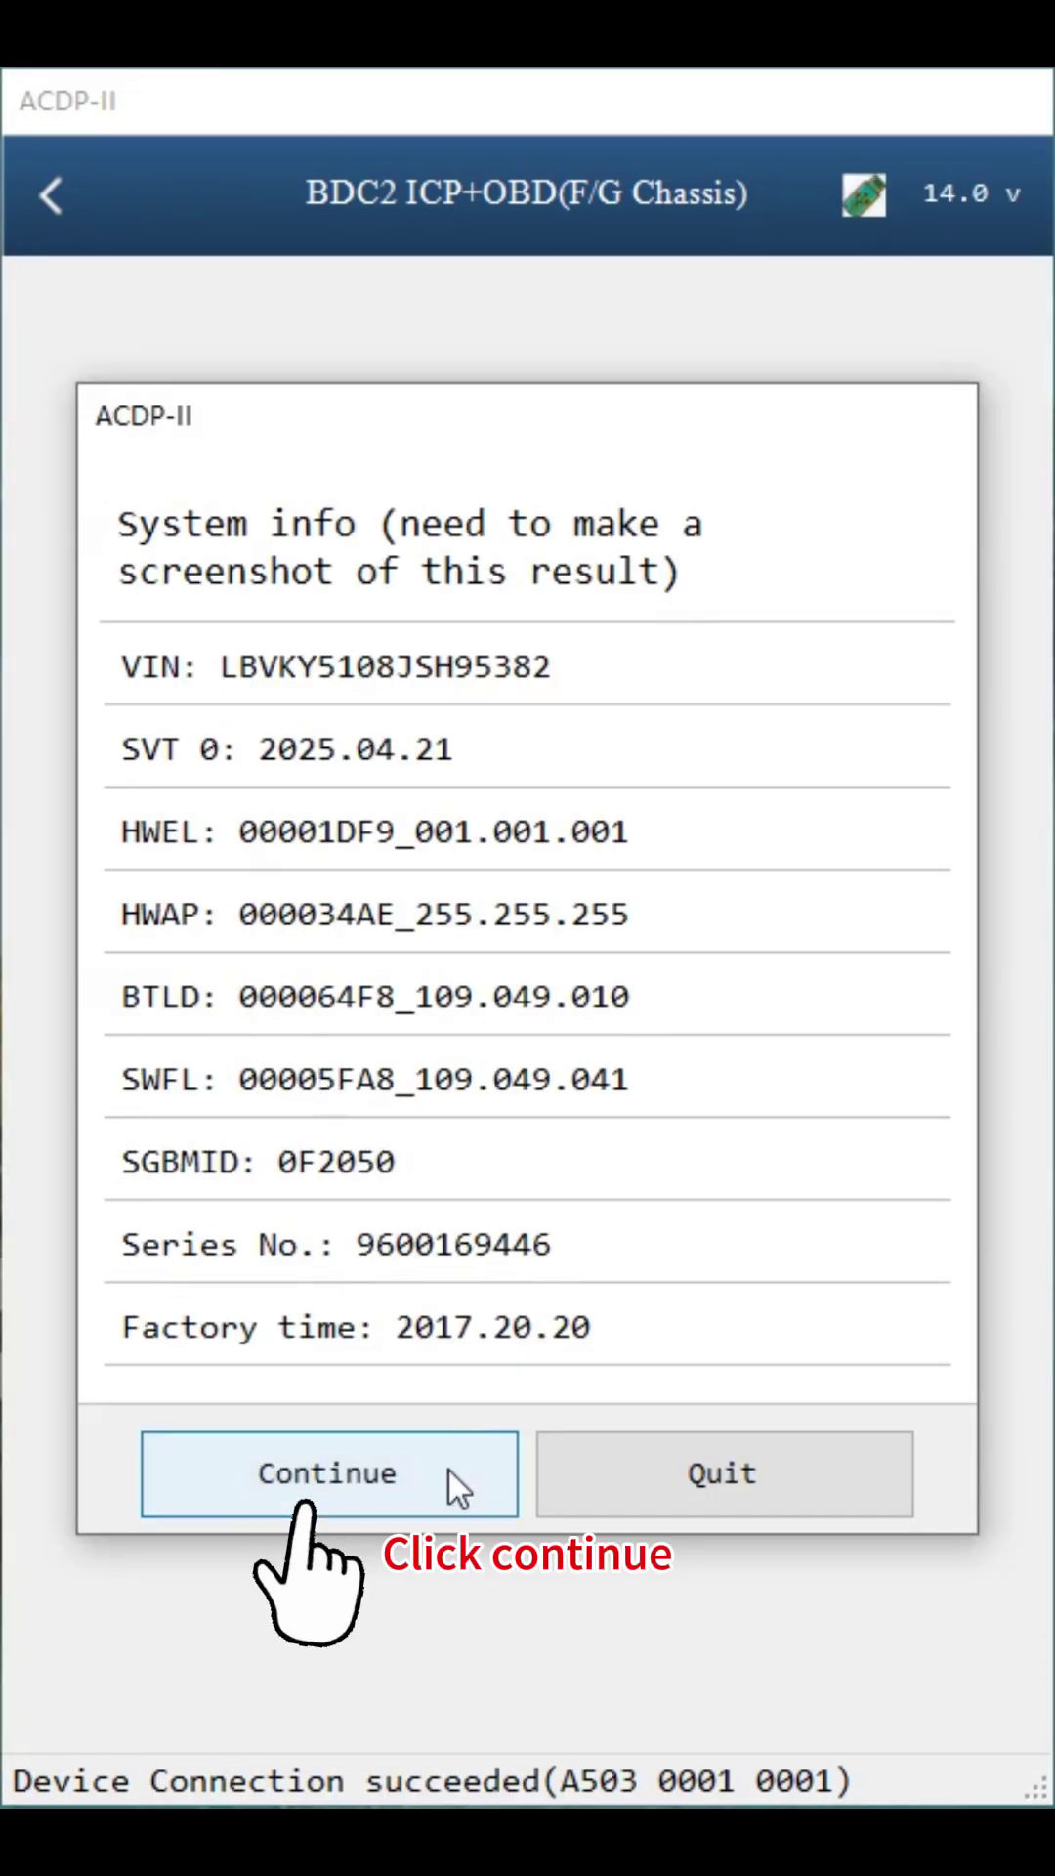
pyautogui.click(450, 1470)
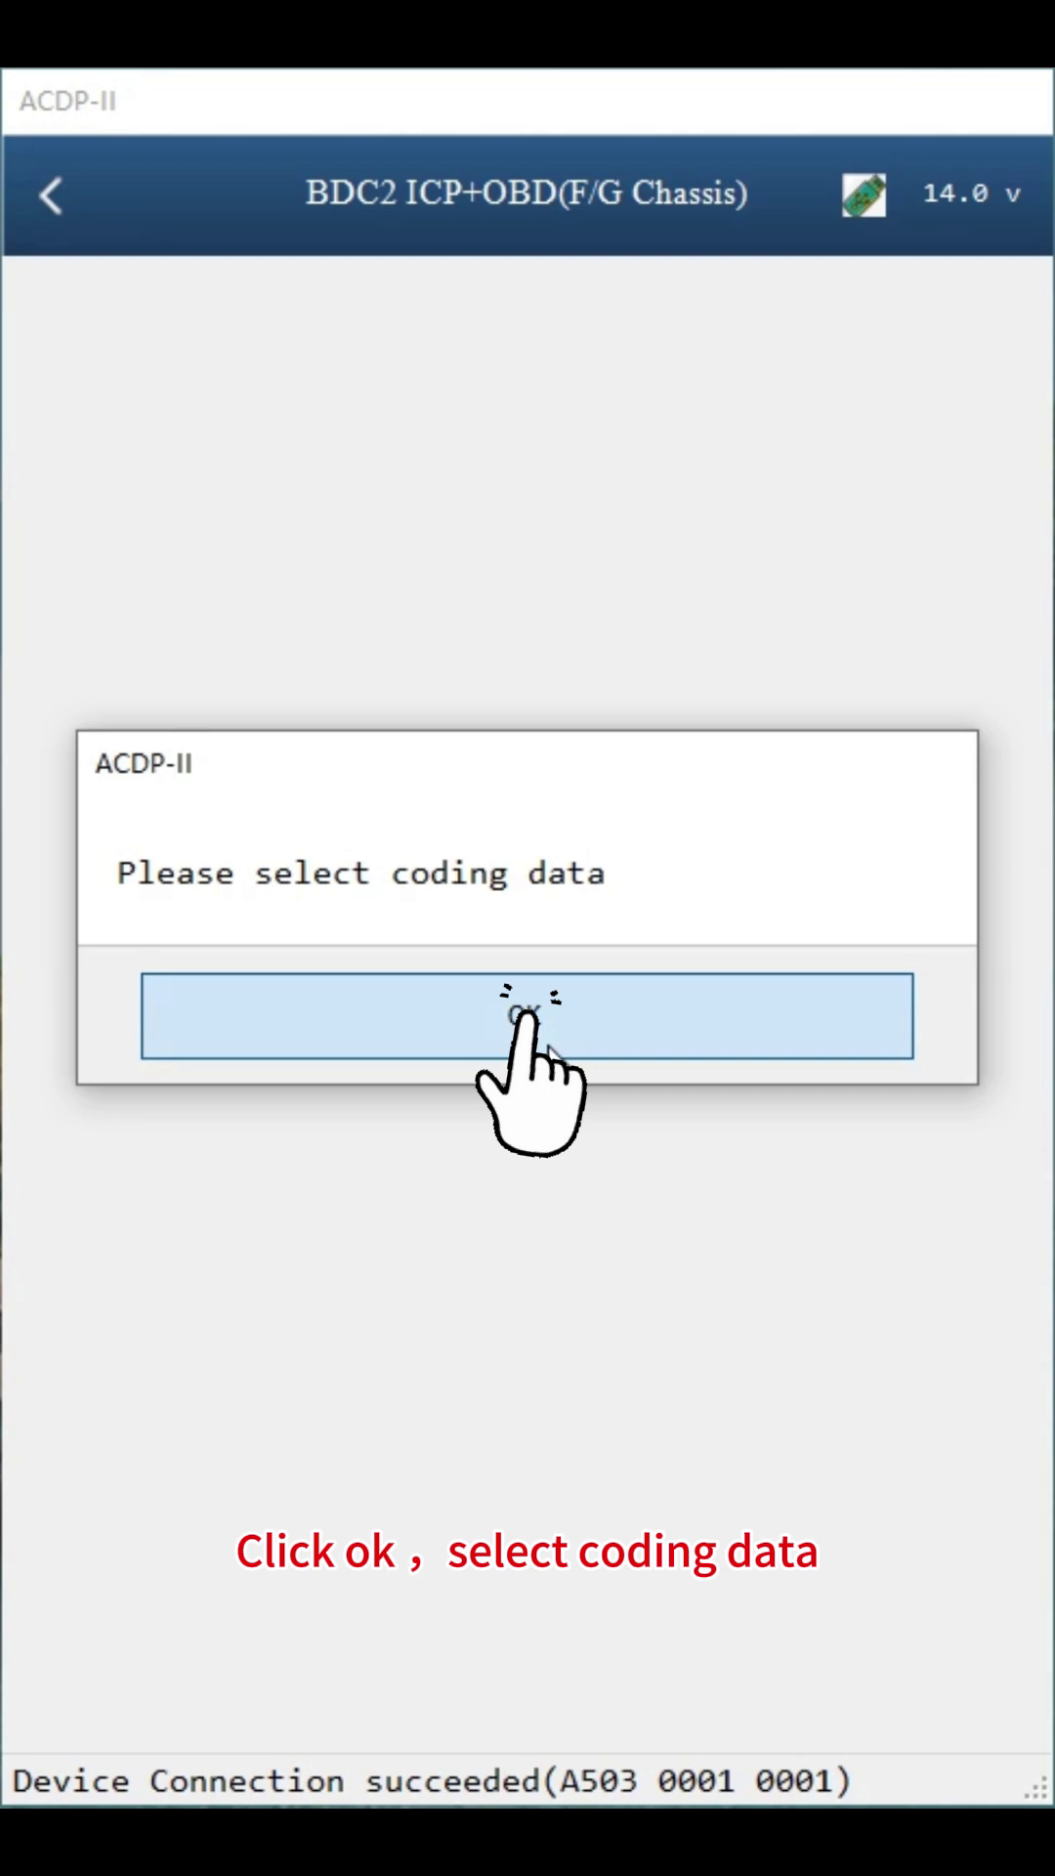
pyautogui.click(410, 1015)
pyautogui.click(296, 797)
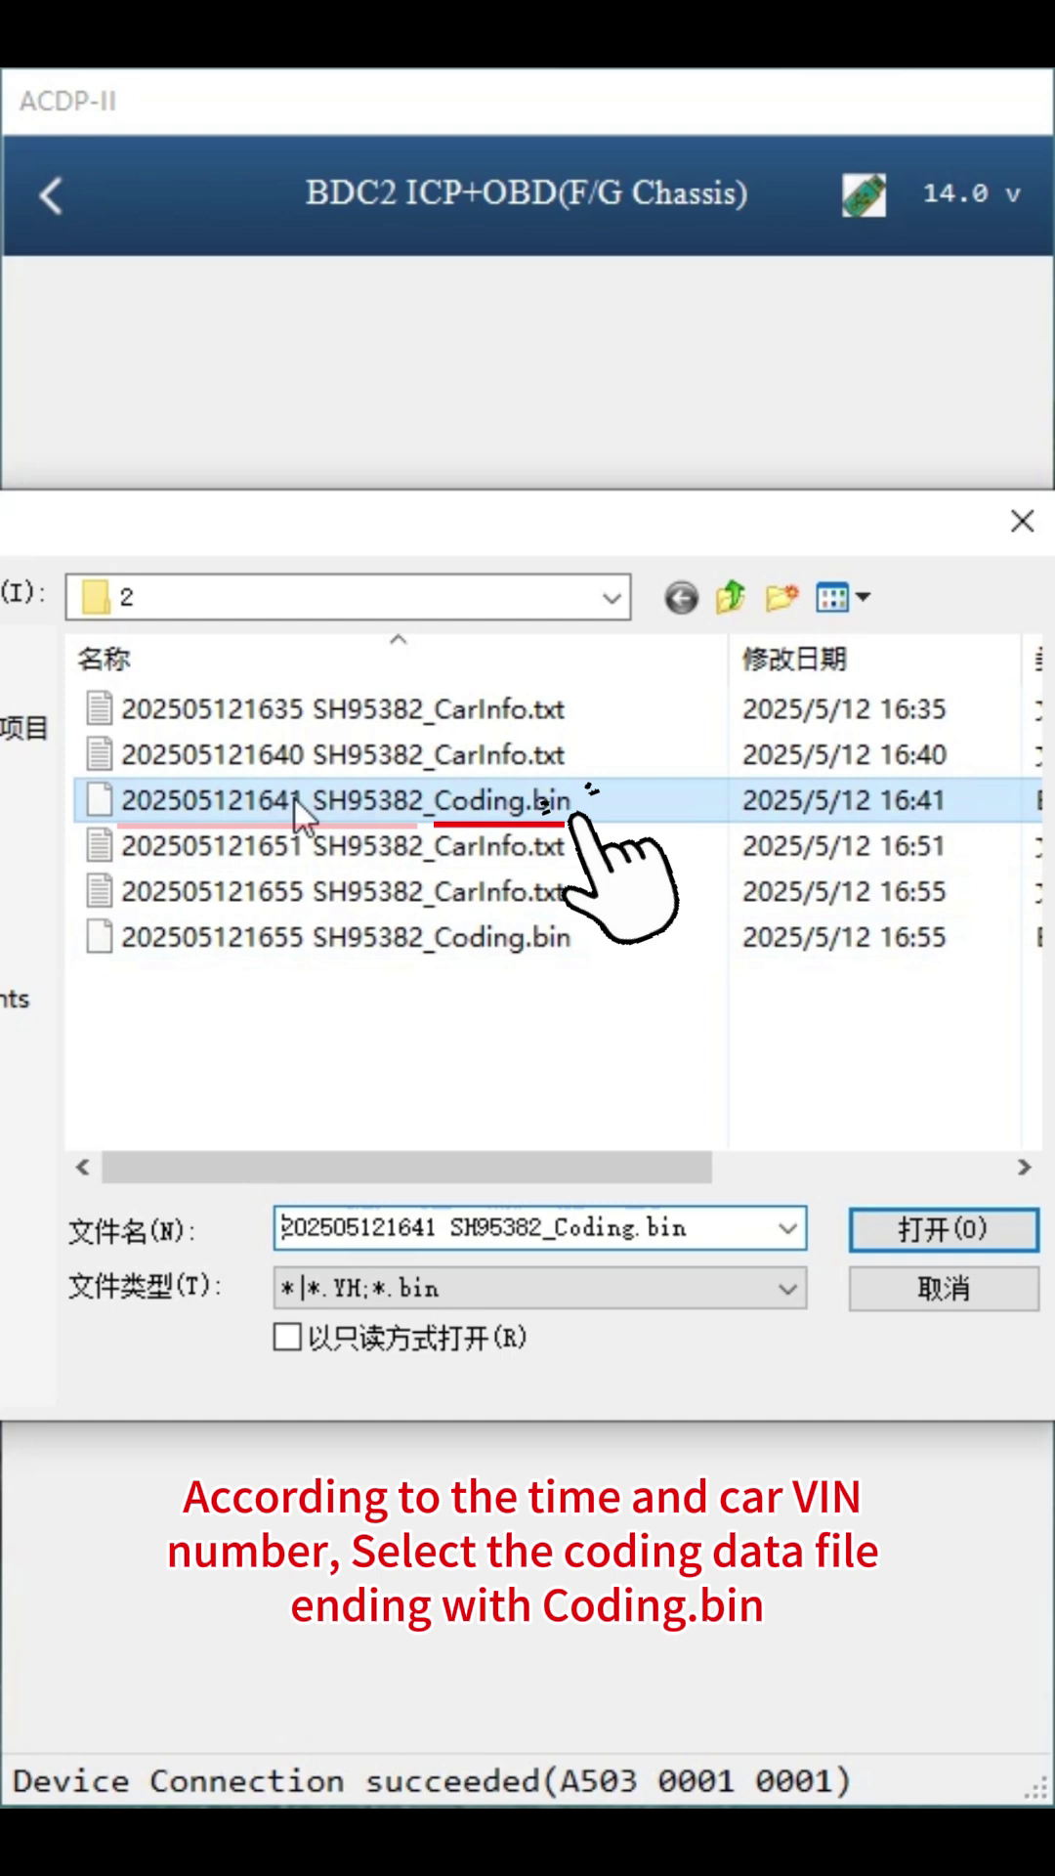
pyautogui.click(914, 1214)
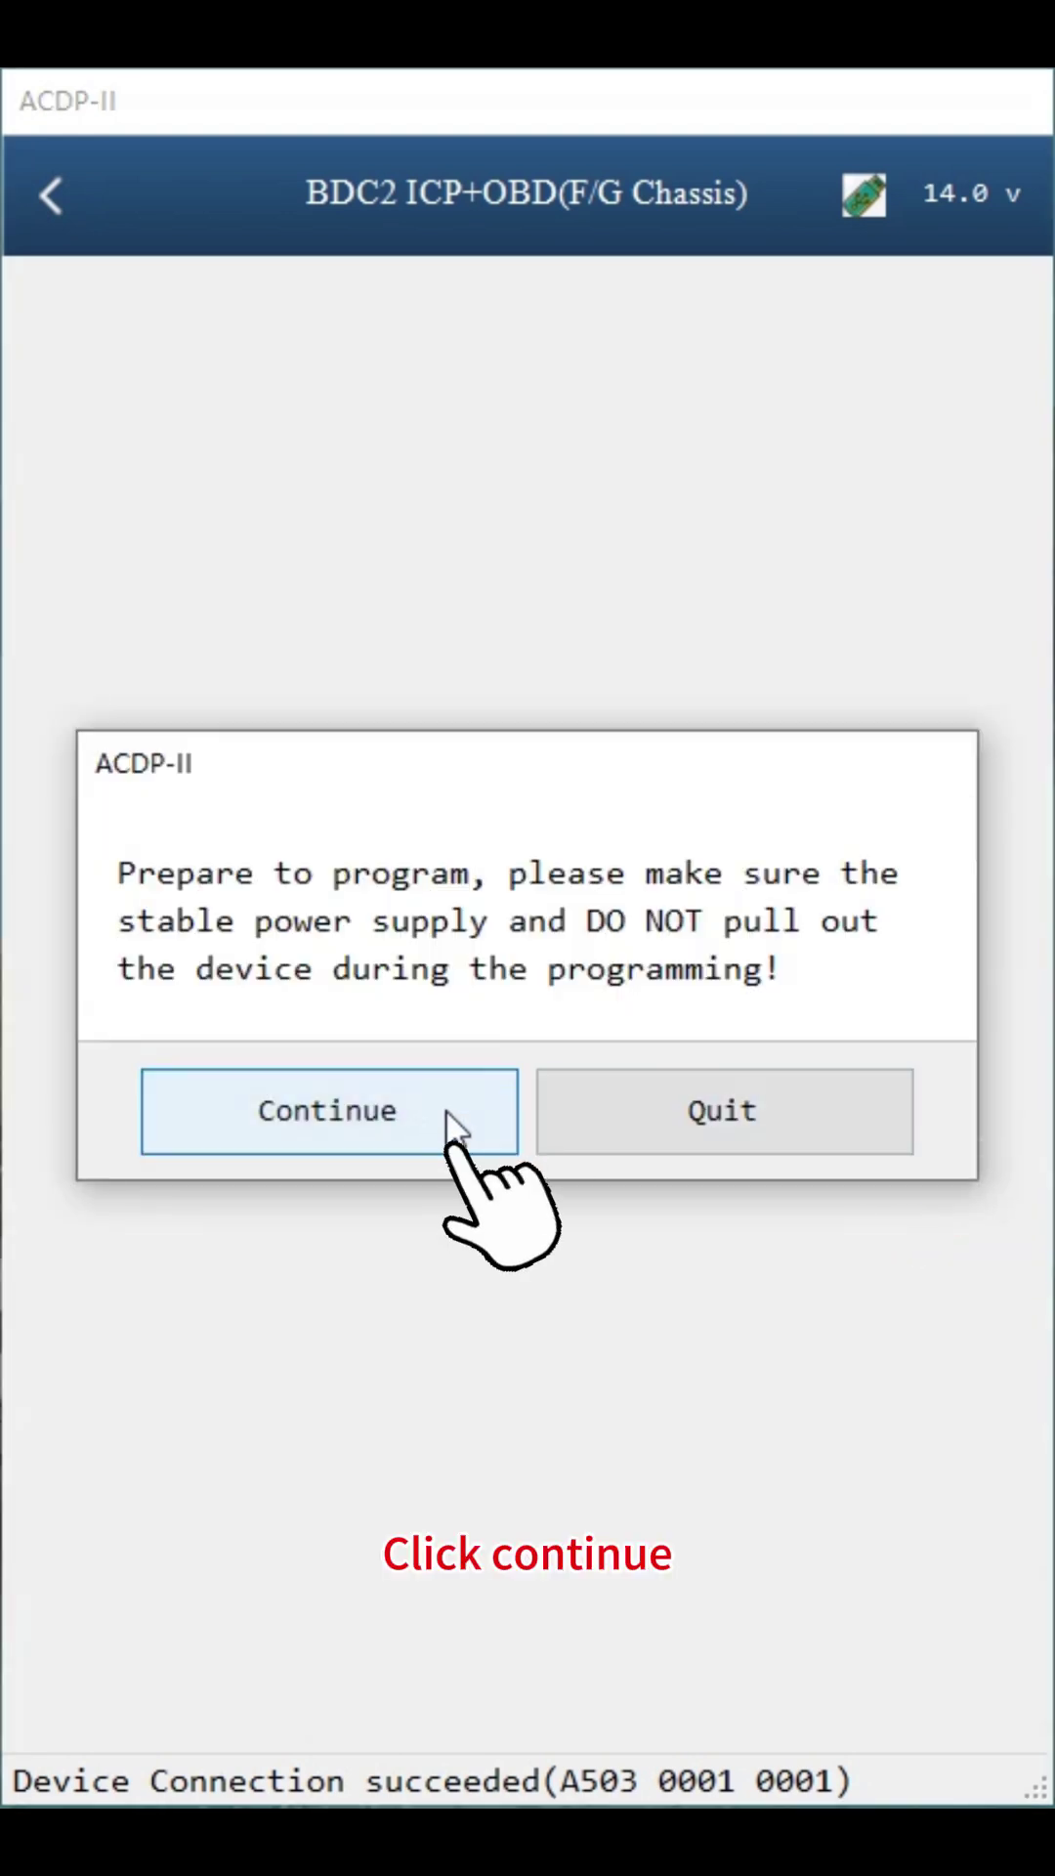
pyautogui.click(448, 1111)
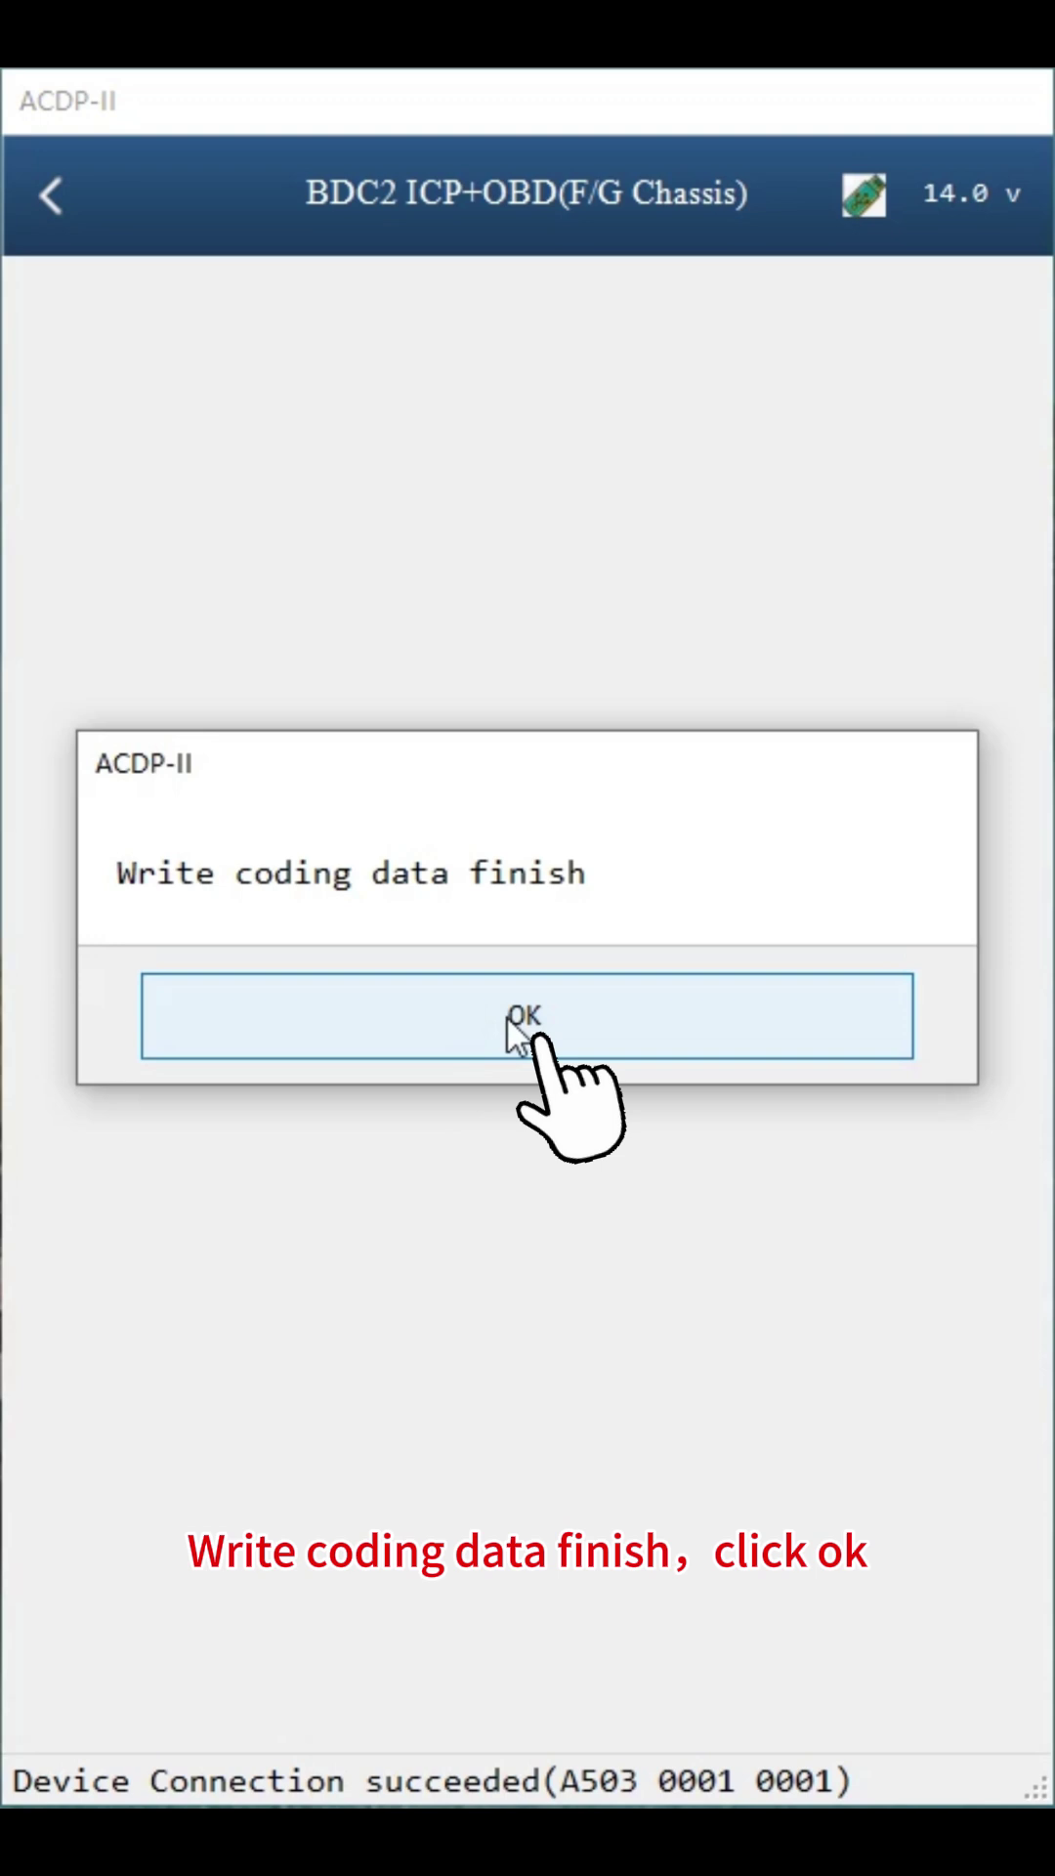
# Complete the coding data writing with its WCoding.log file saved, and return to the BDC2 ICP+OBD(F/G Chassis) functions.
pyautogui.click(507, 1016)
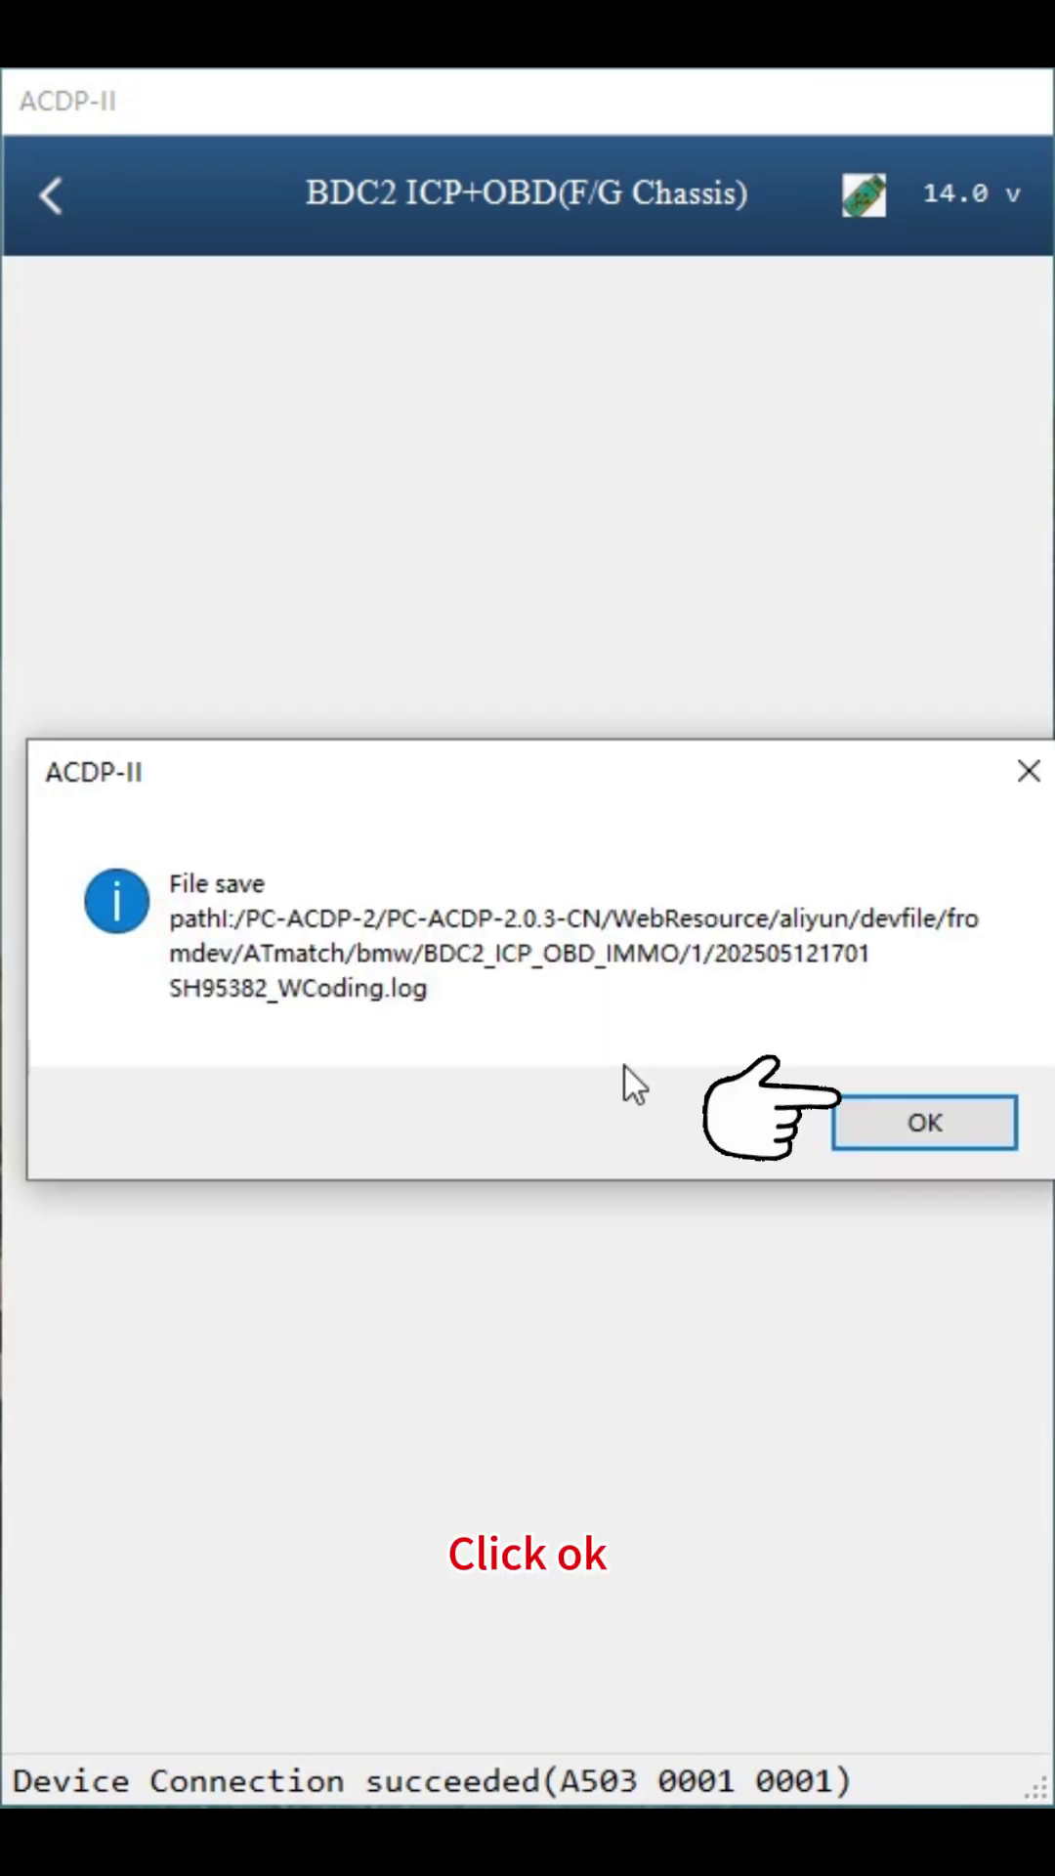
pyautogui.click(892, 1124)
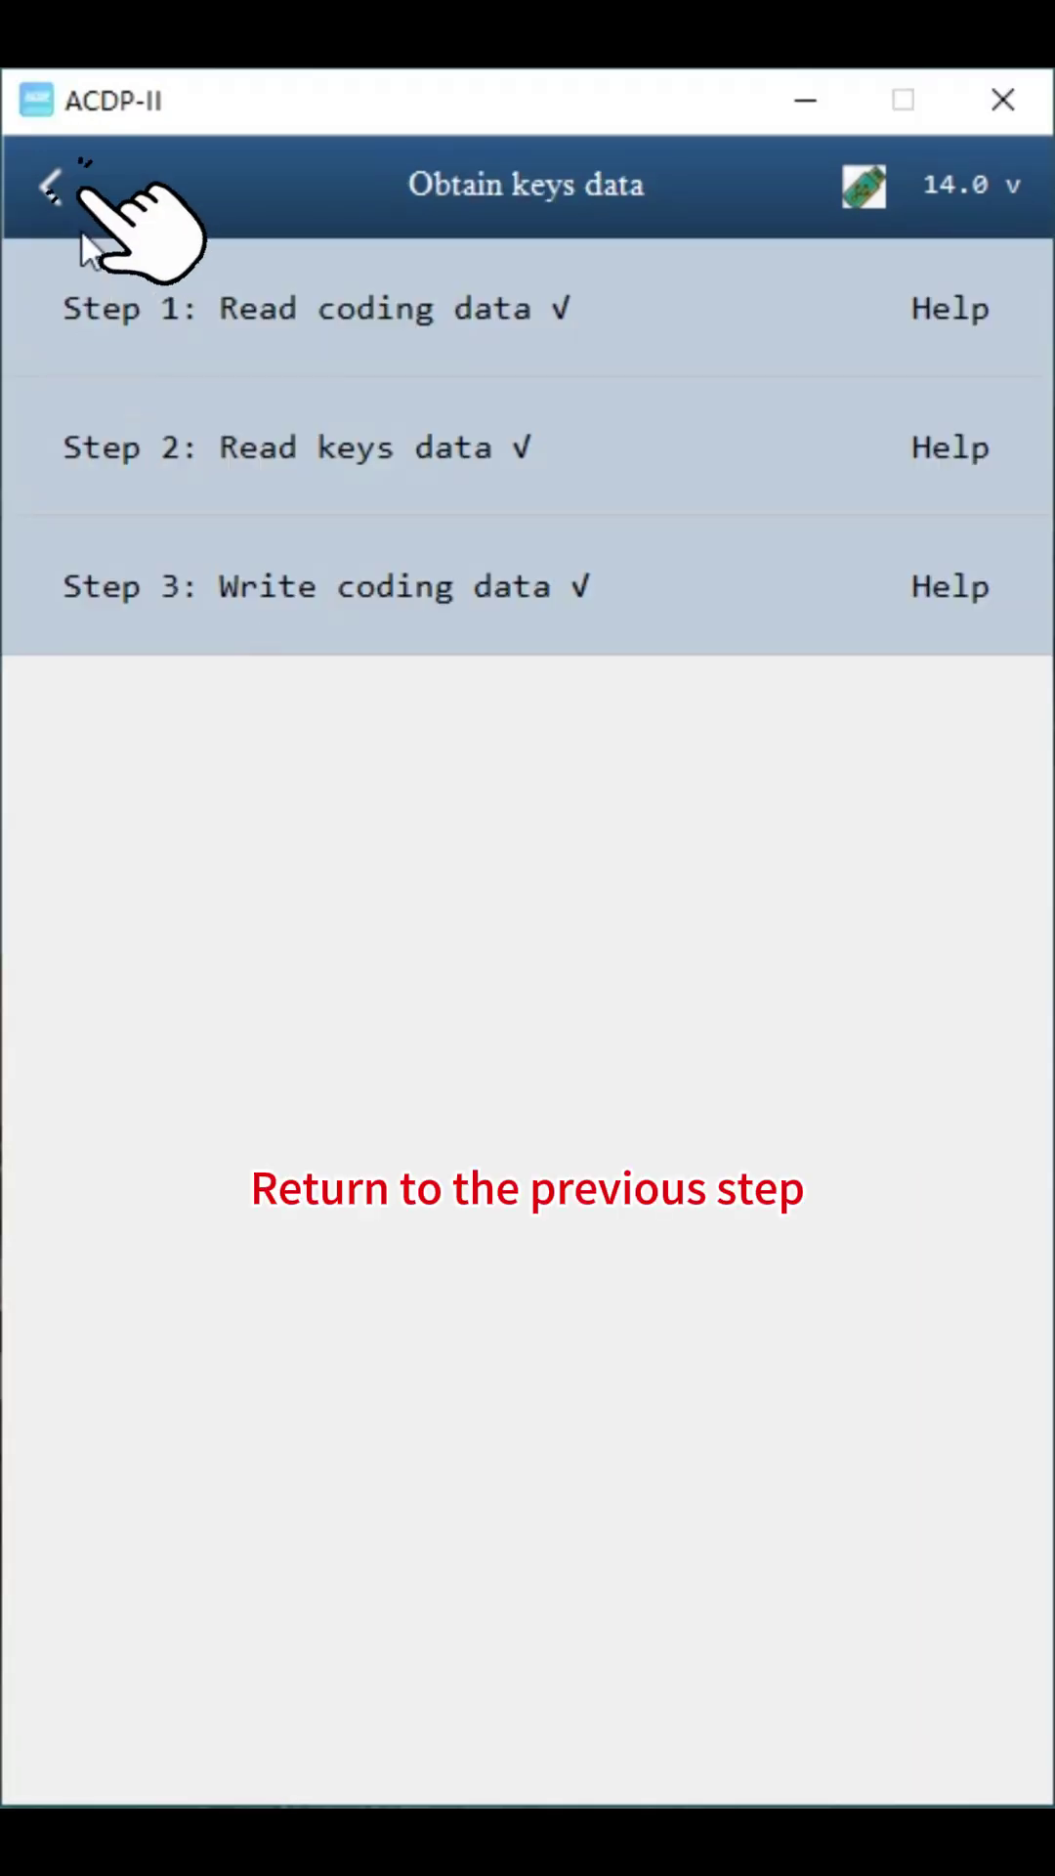
pyautogui.click(59, 201)
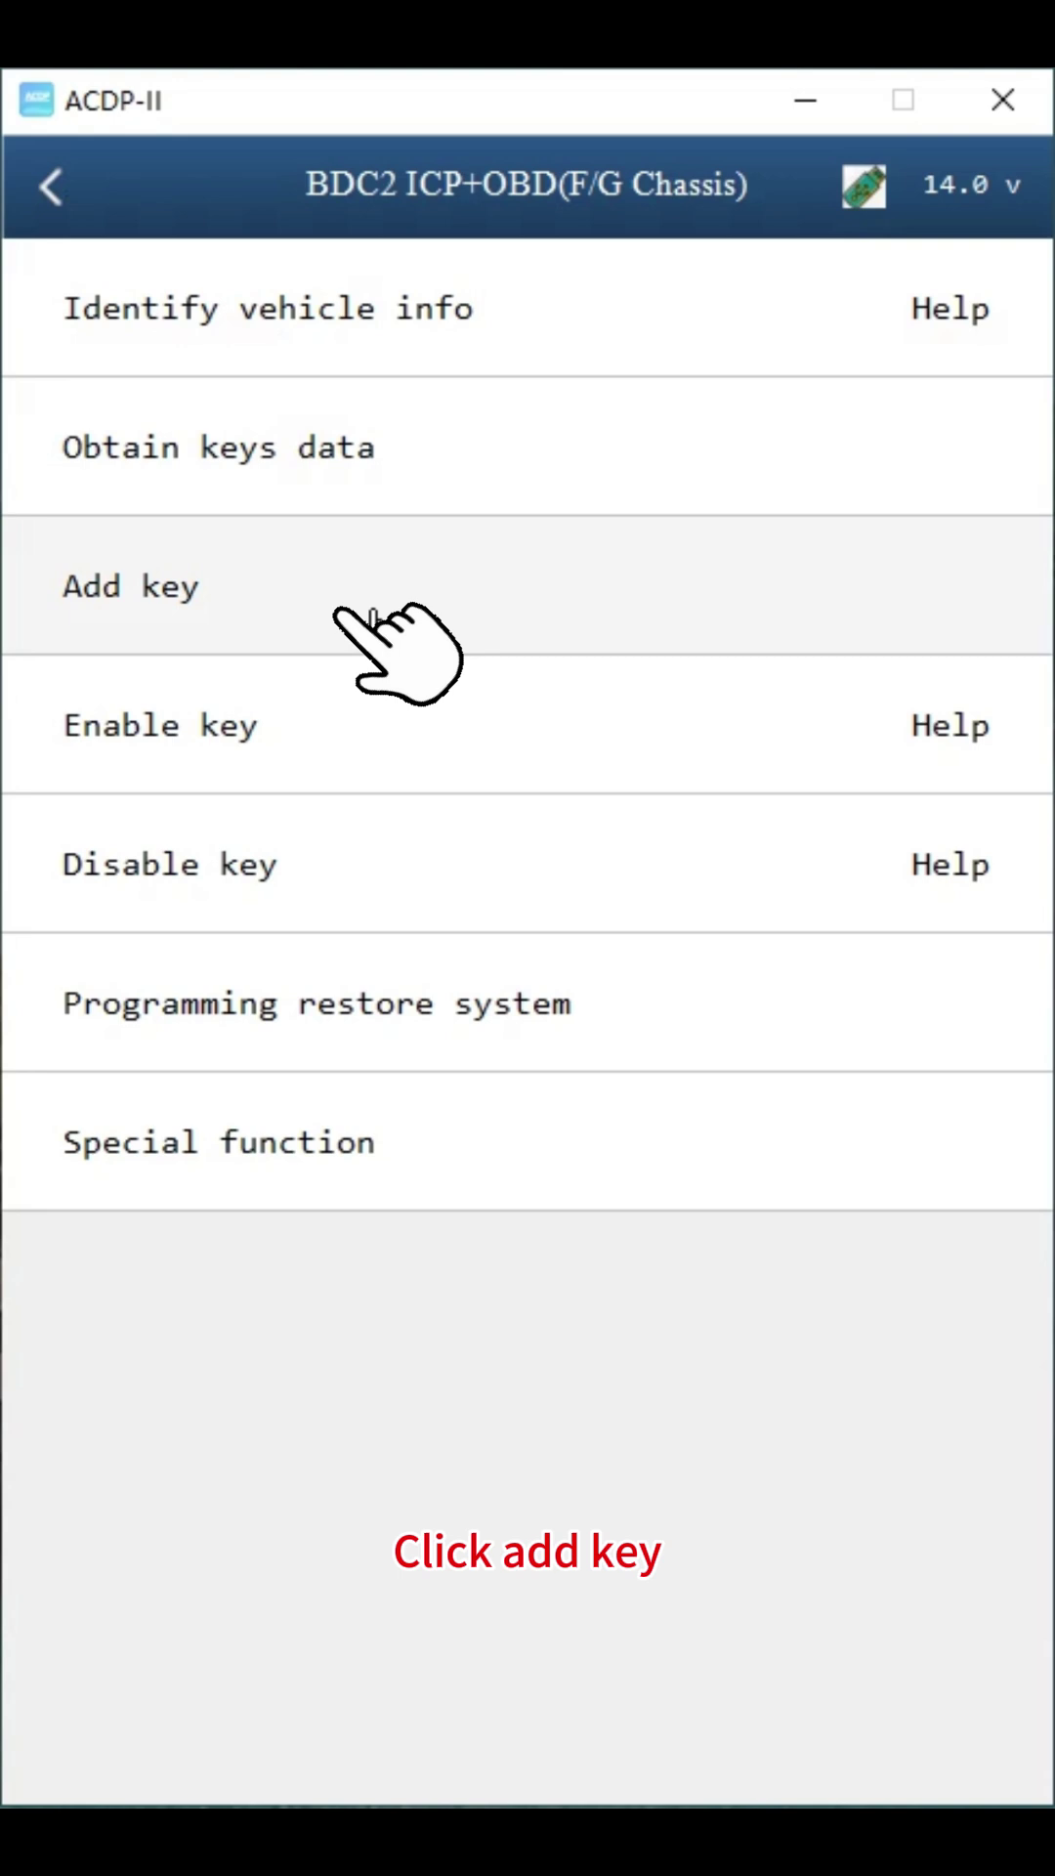
# Start adding a key with Method 1: BENCH, and continue past the power adapter notice and the system info.
pyautogui.click(406, 601)
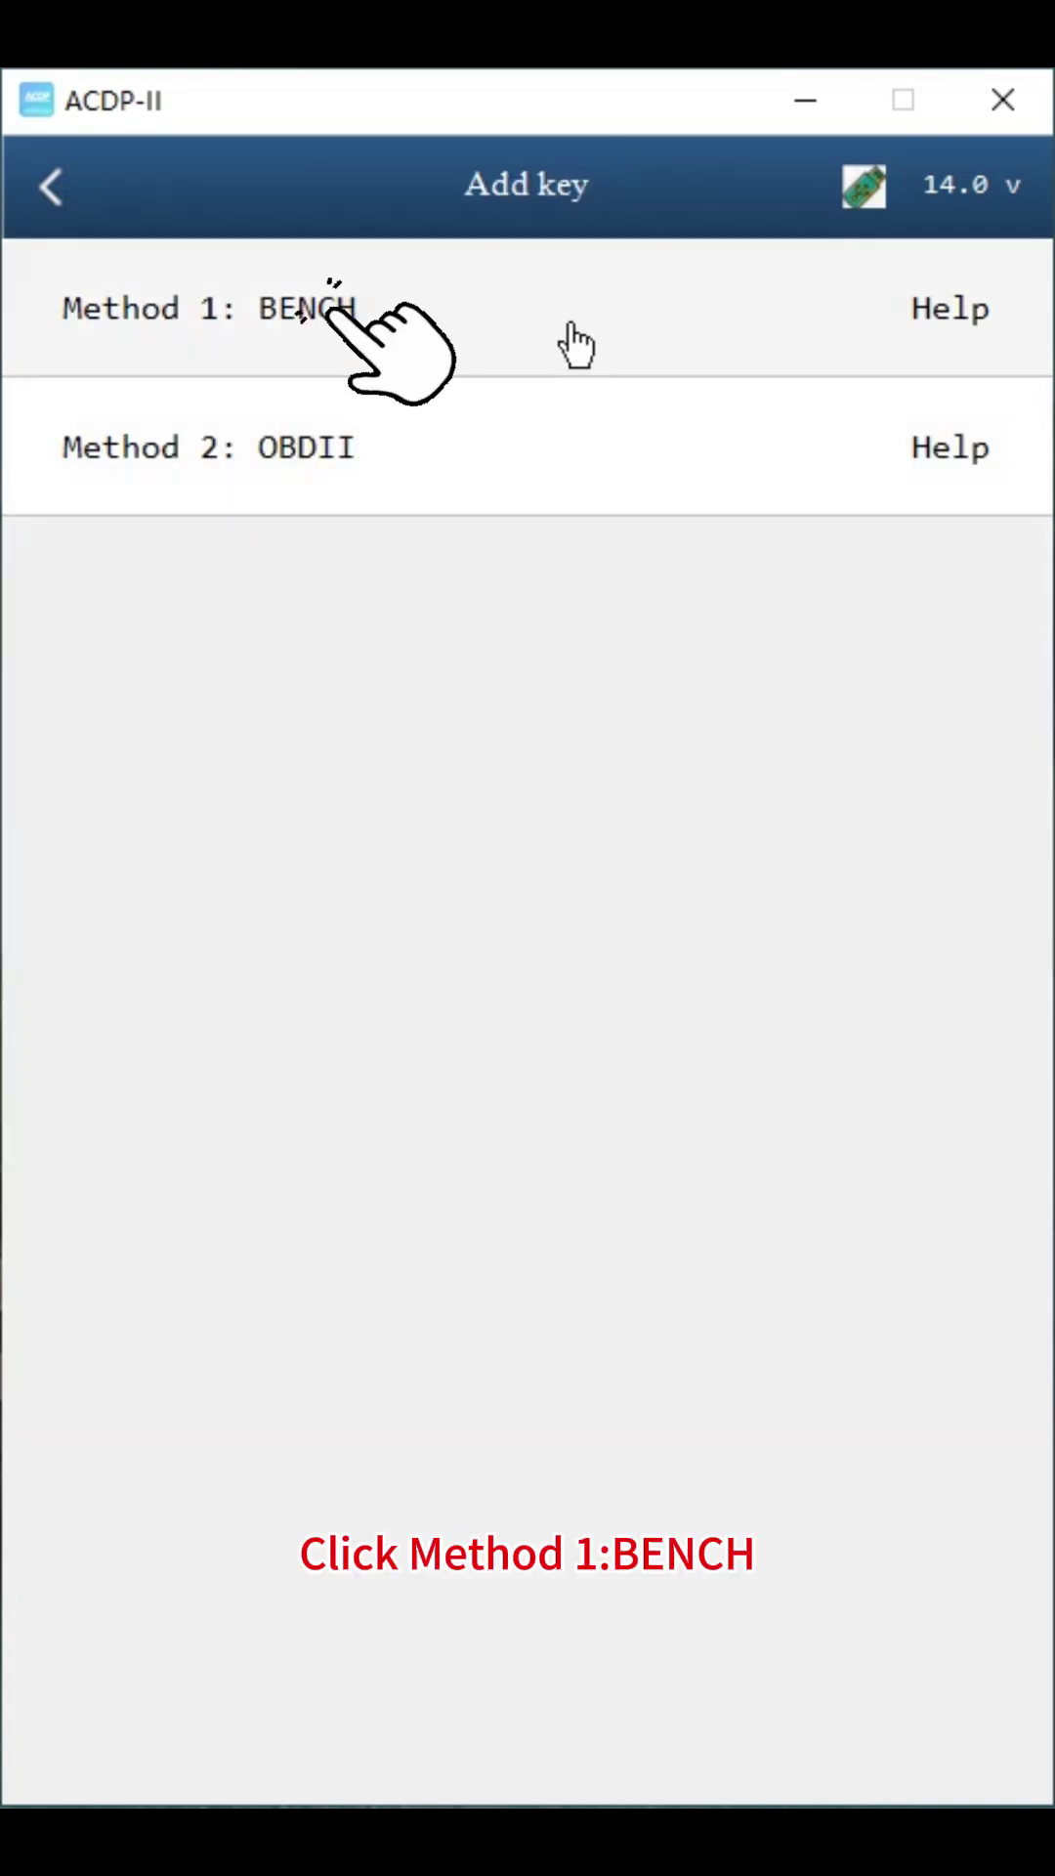
pyautogui.click(580, 345)
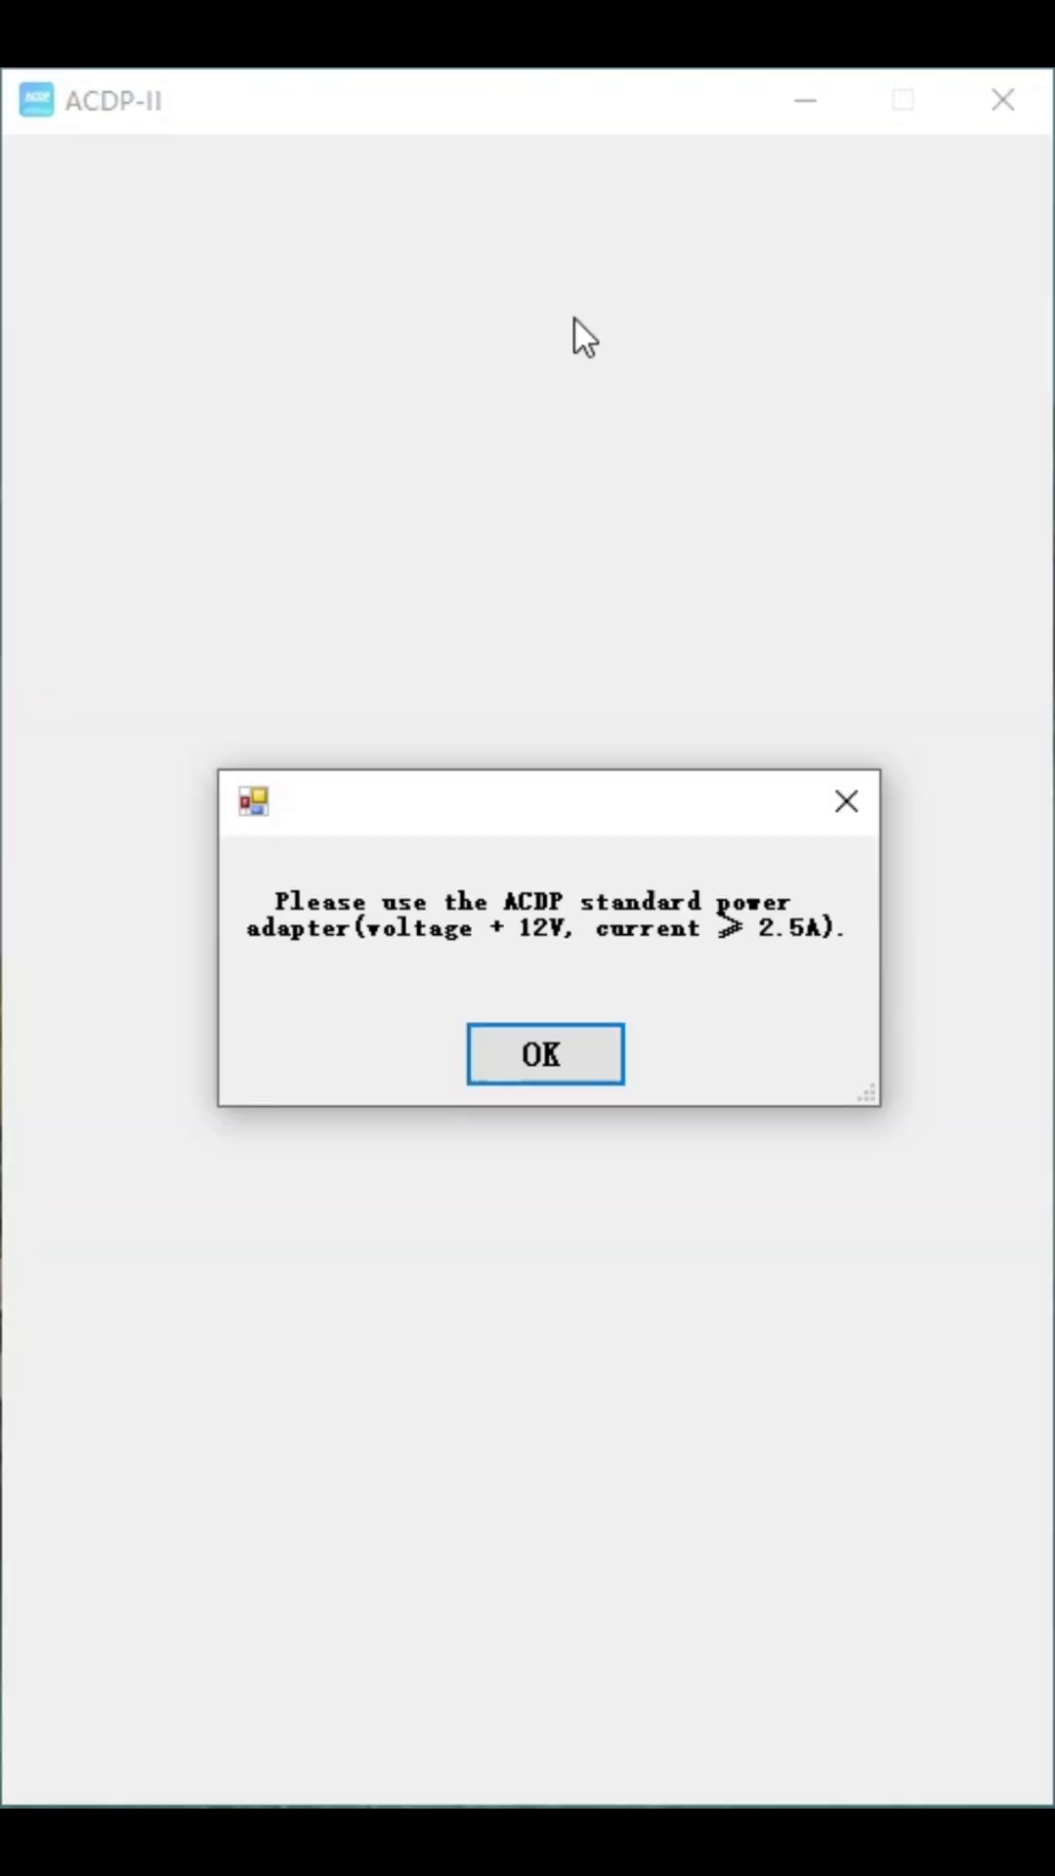
pyautogui.click(551, 1027)
pyautogui.click(417, 1051)
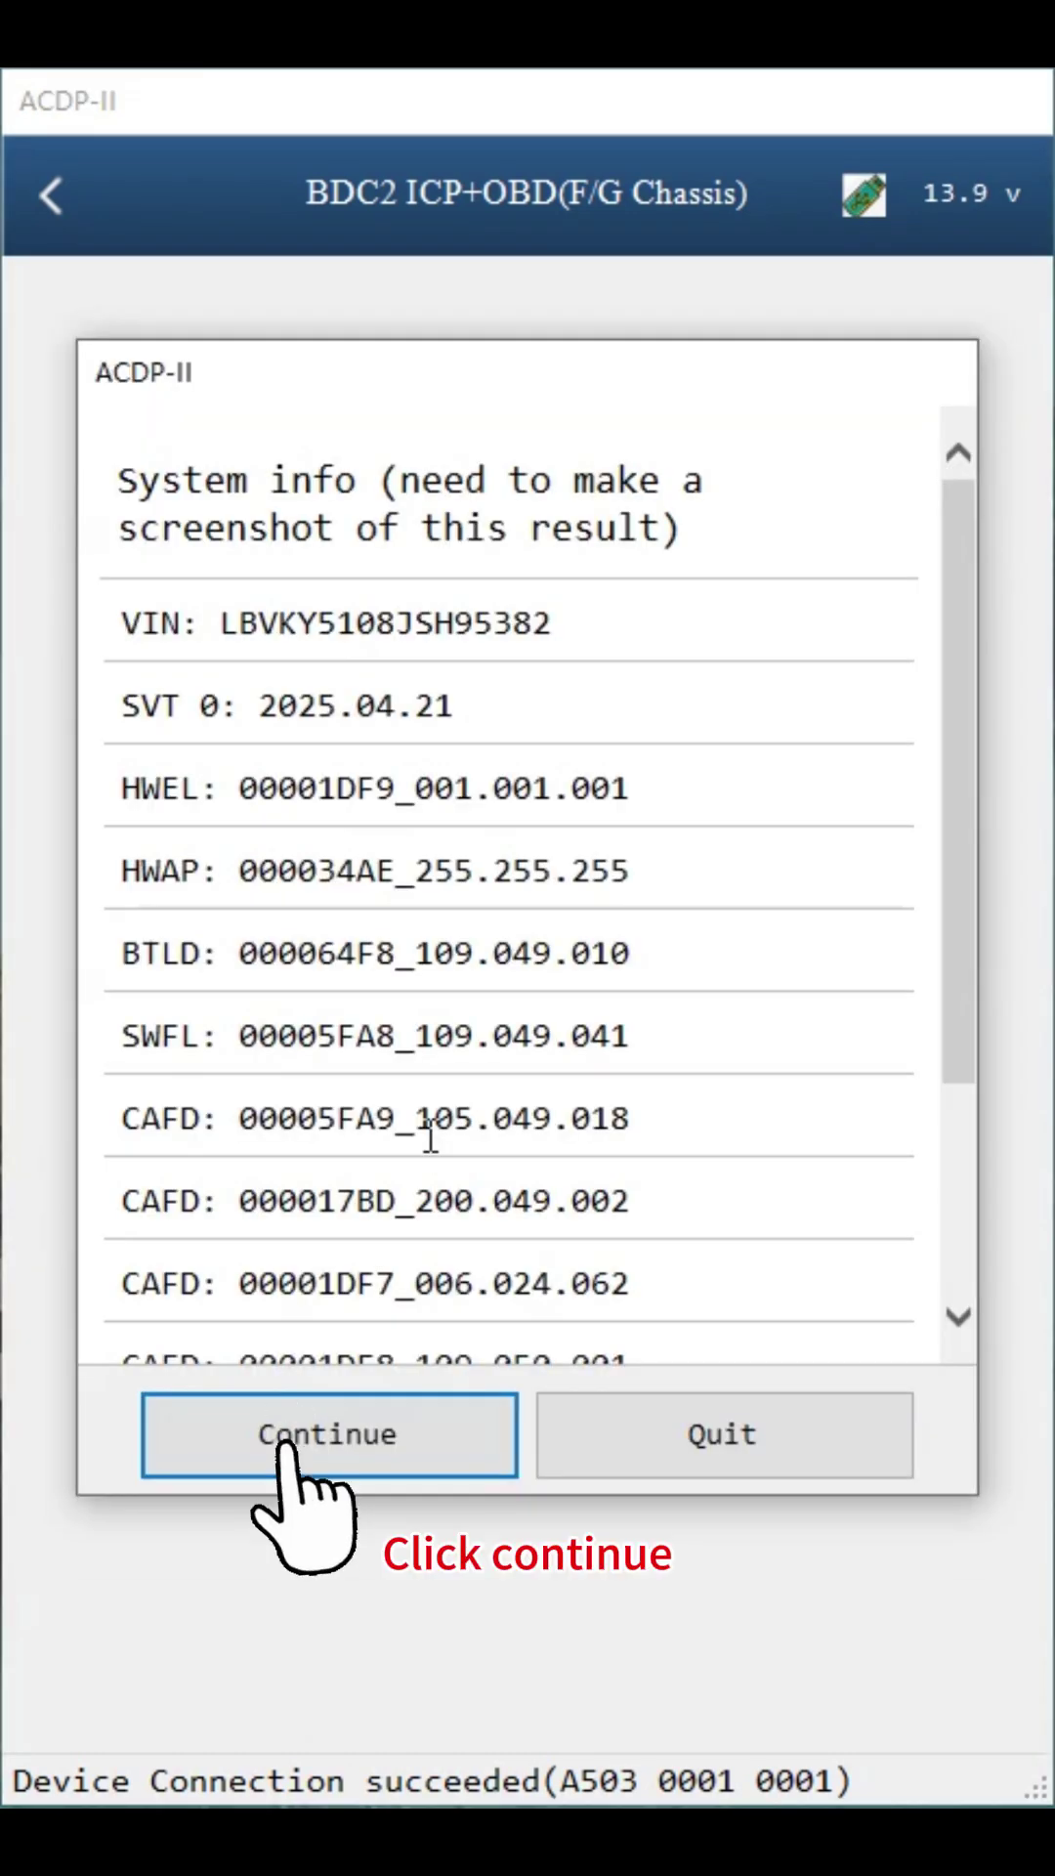
pyautogui.click(392, 1435)
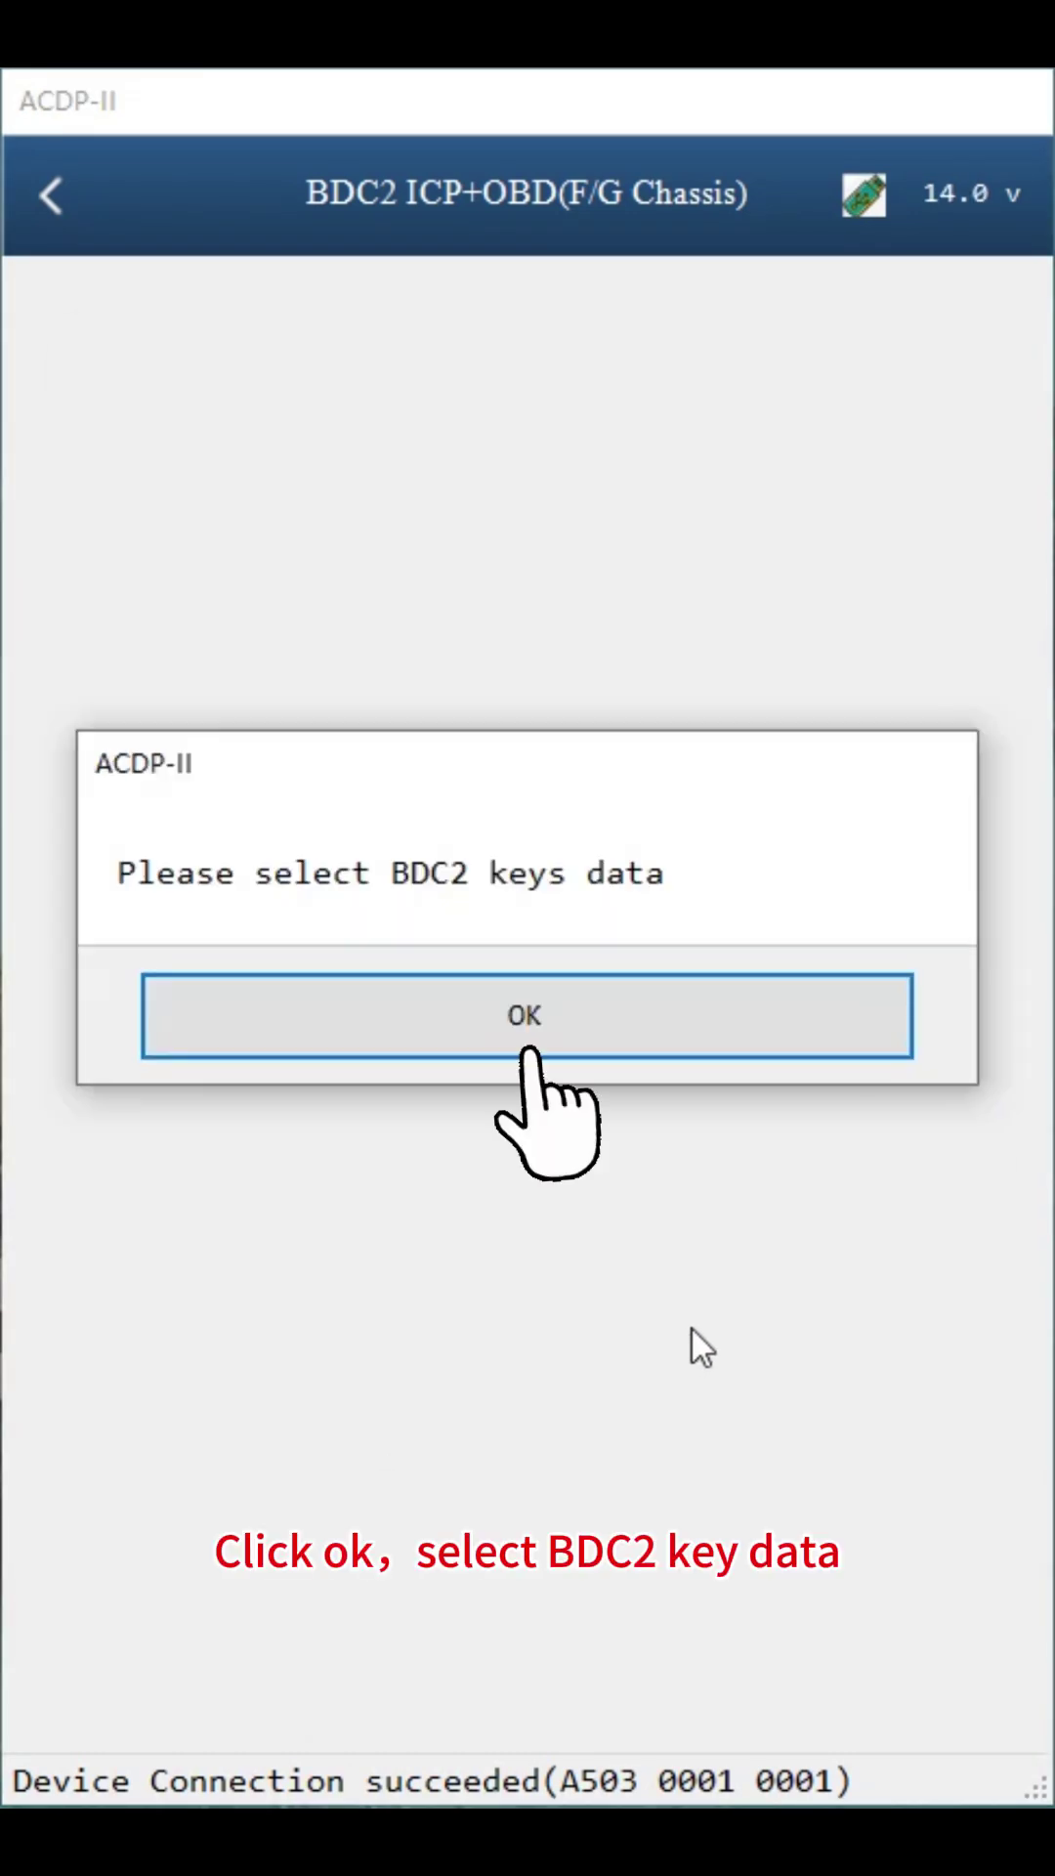
pyautogui.click(596, 1036)
pyautogui.click(317, 808)
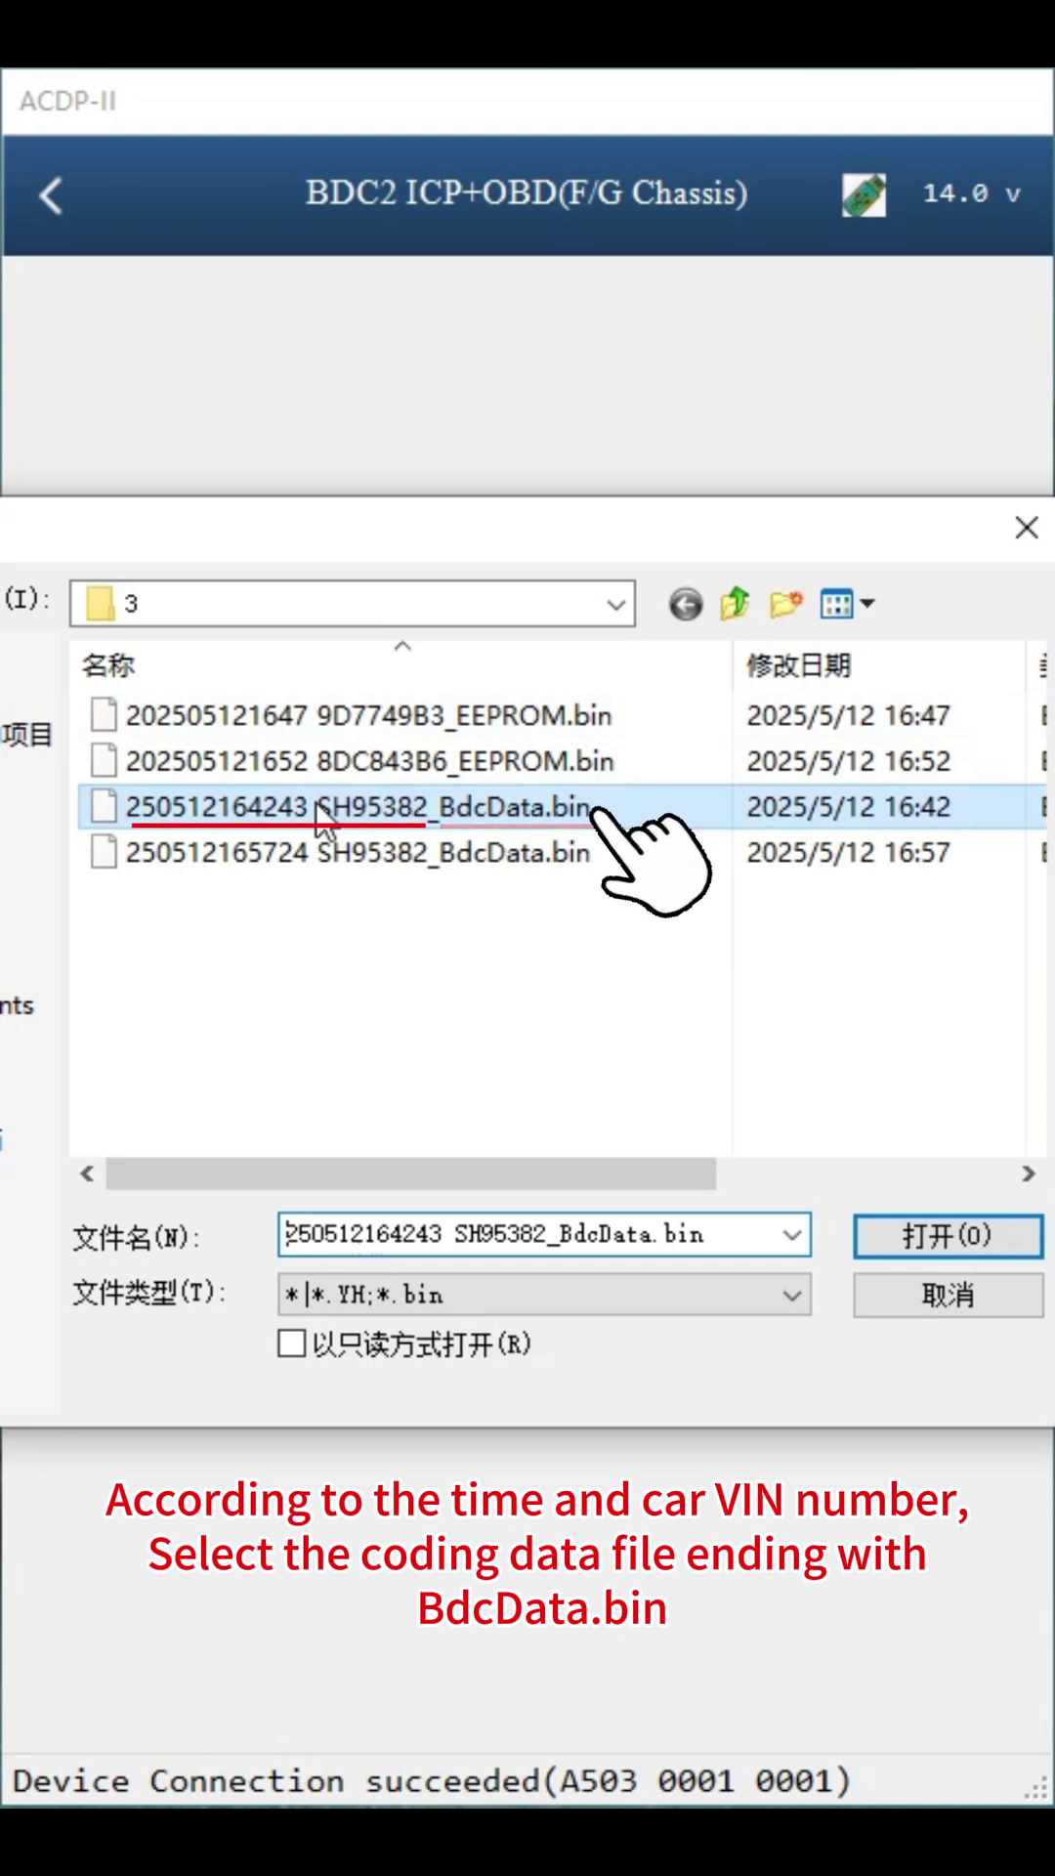
pyautogui.click(939, 1239)
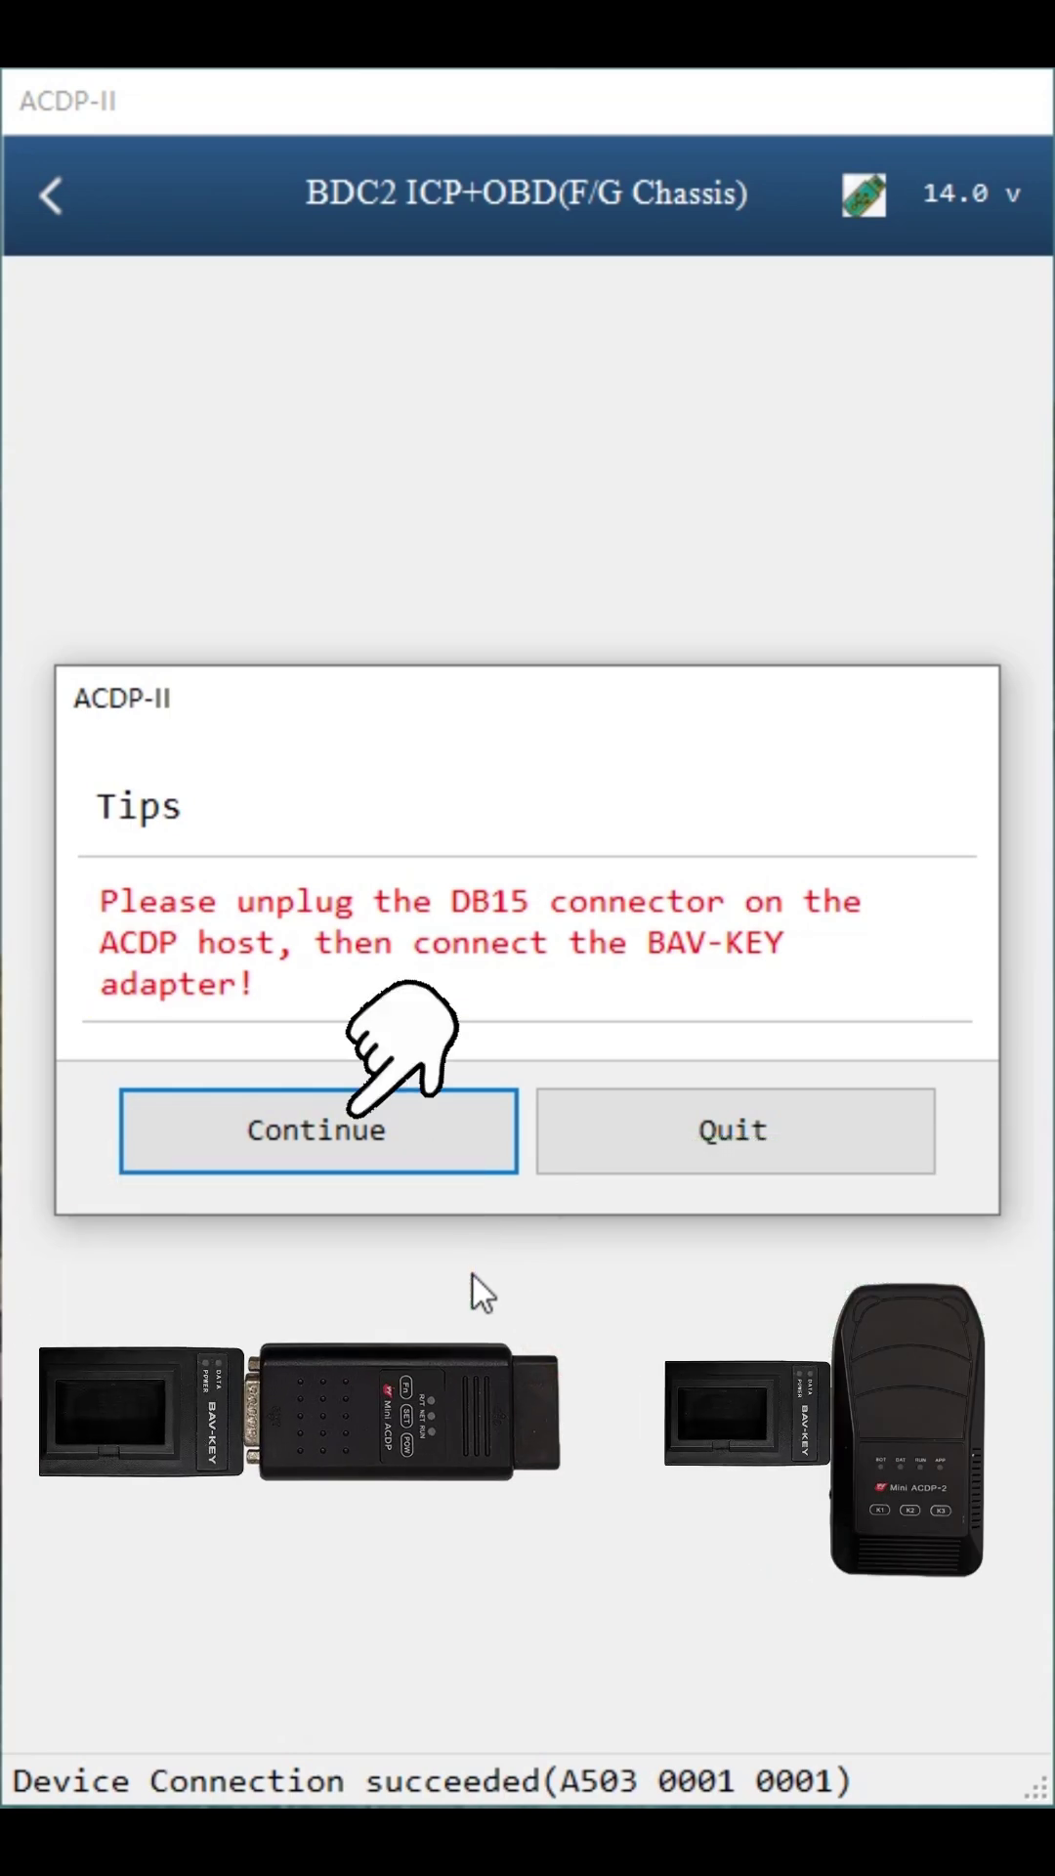
# Read the original work key through the BAV-KEY adapter, and save its key data as an EEPROM.bin file.
pyautogui.click(382, 1163)
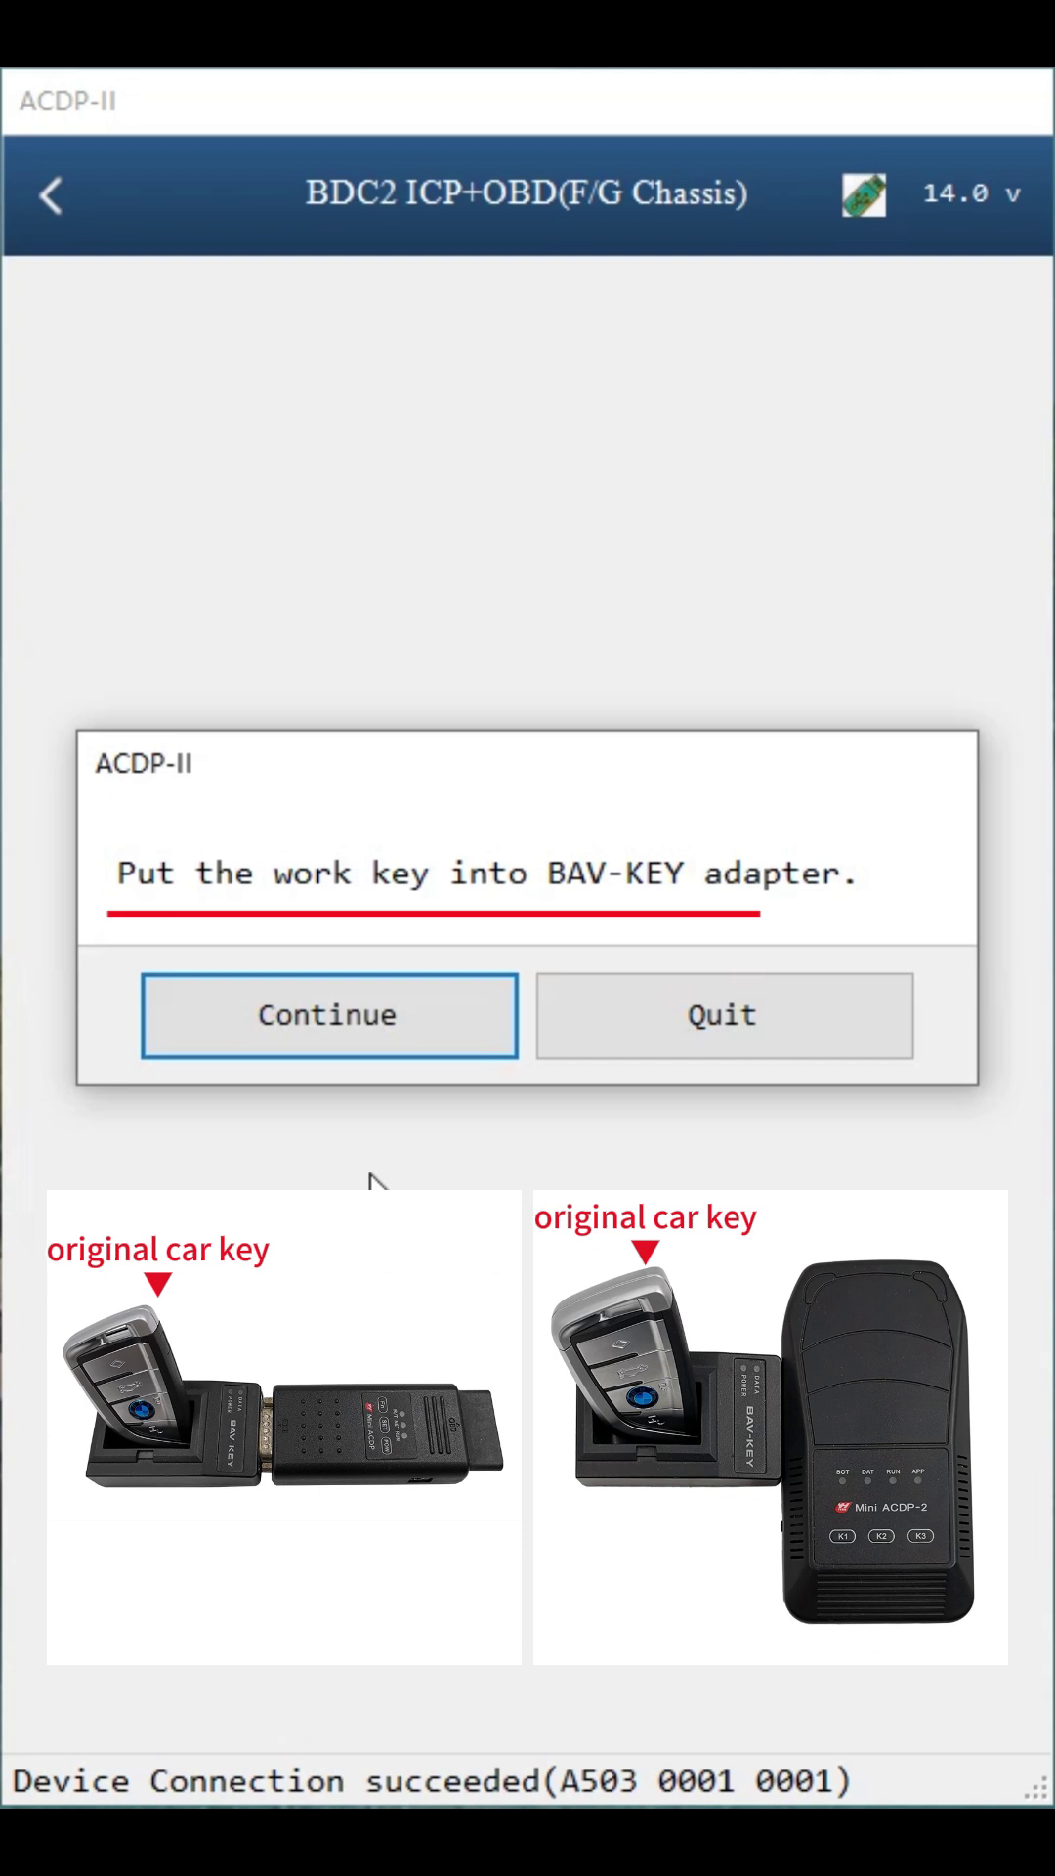
pyautogui.click(409, 1049)
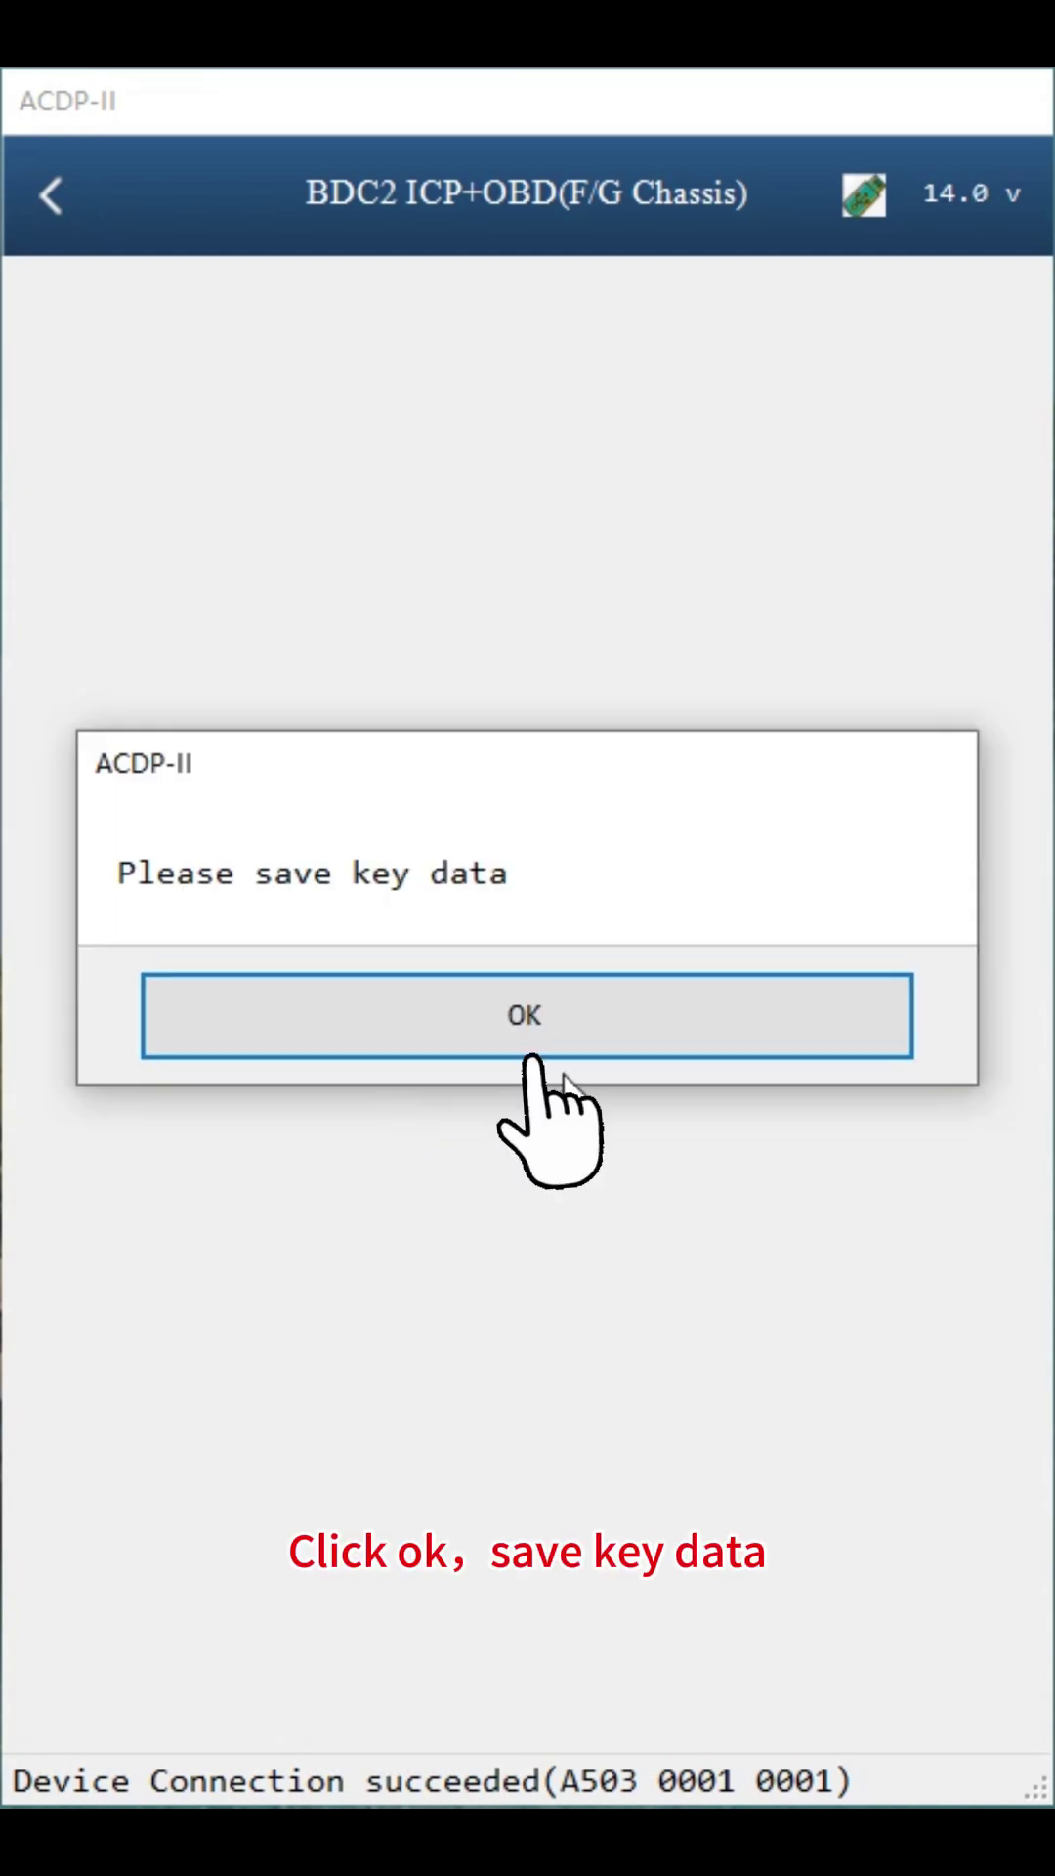
pyautogui.click(652, 1048)
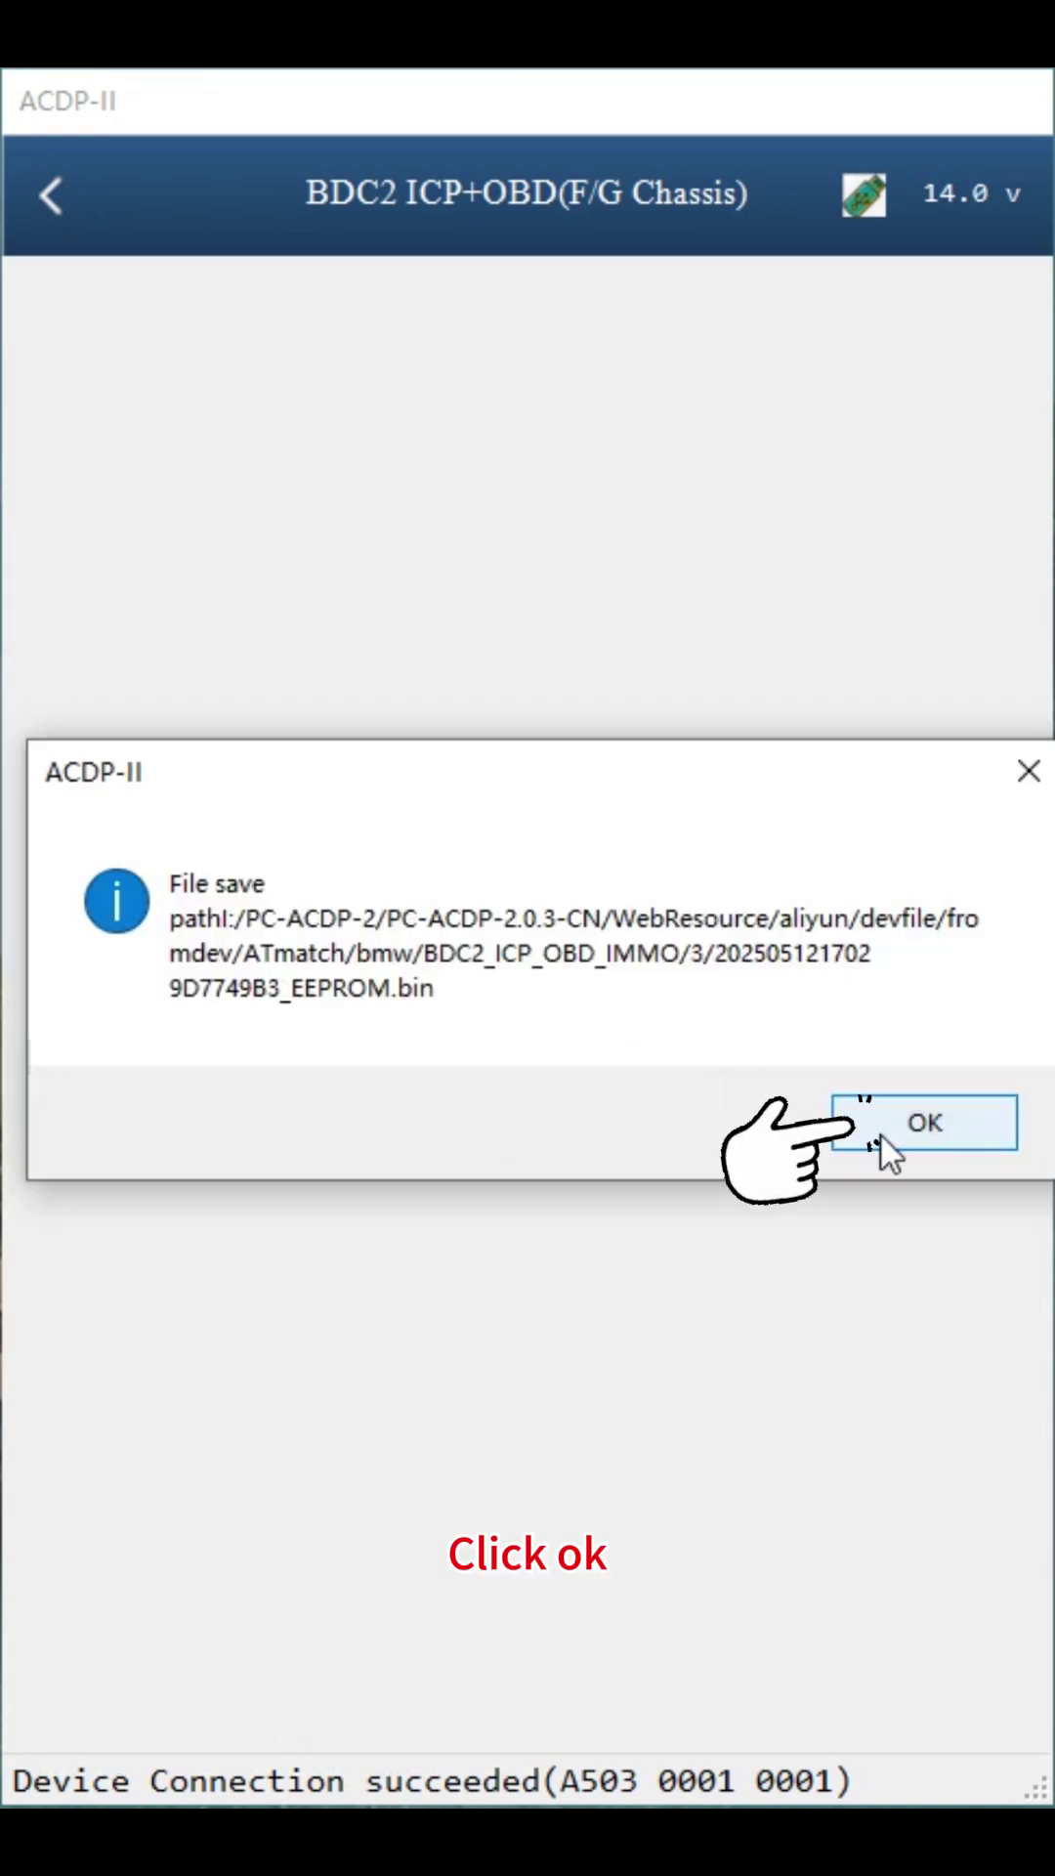
pyautogui.click(881, 1135)
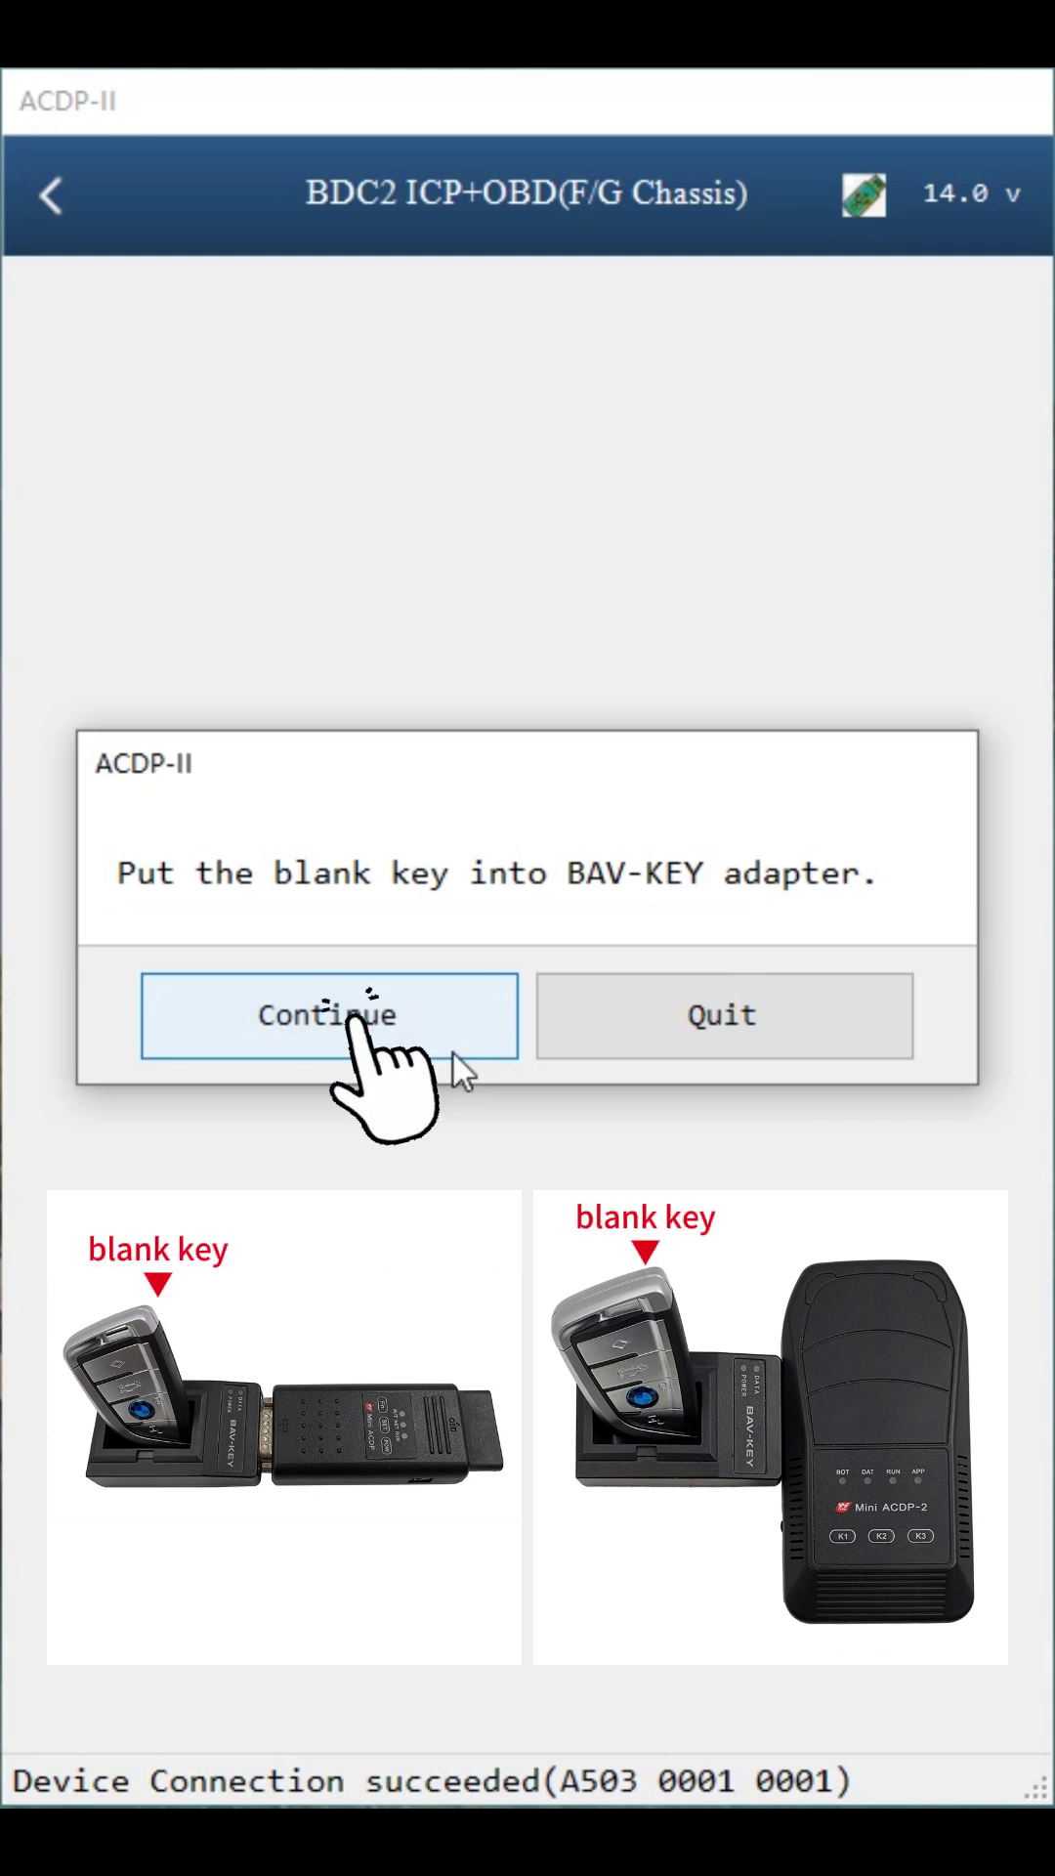
# Read the blank key through the BAV-KEY adapter and add it to the free key slot KEY_06, saving the HIcpAdd.log file.
pyautogui.click(453, 1053)
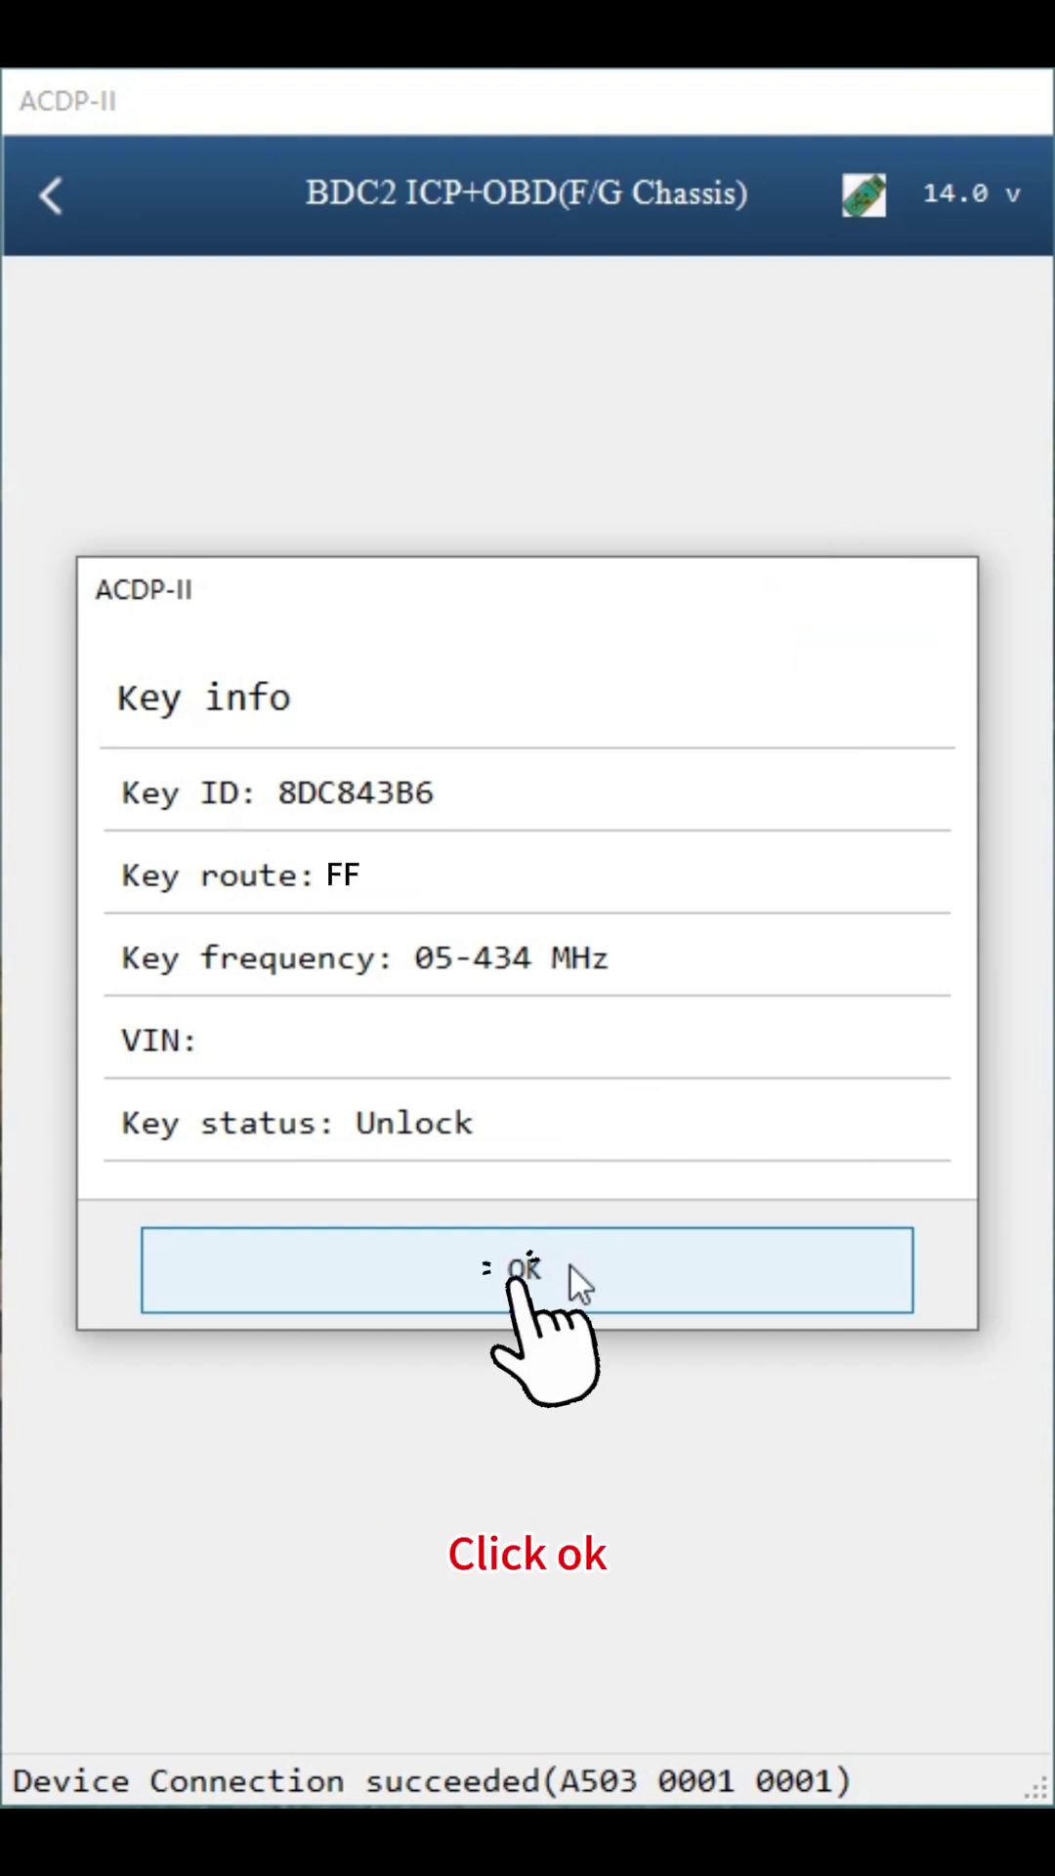
pyautogui.click(570, 1265)
pyautogui.click(108, 871)
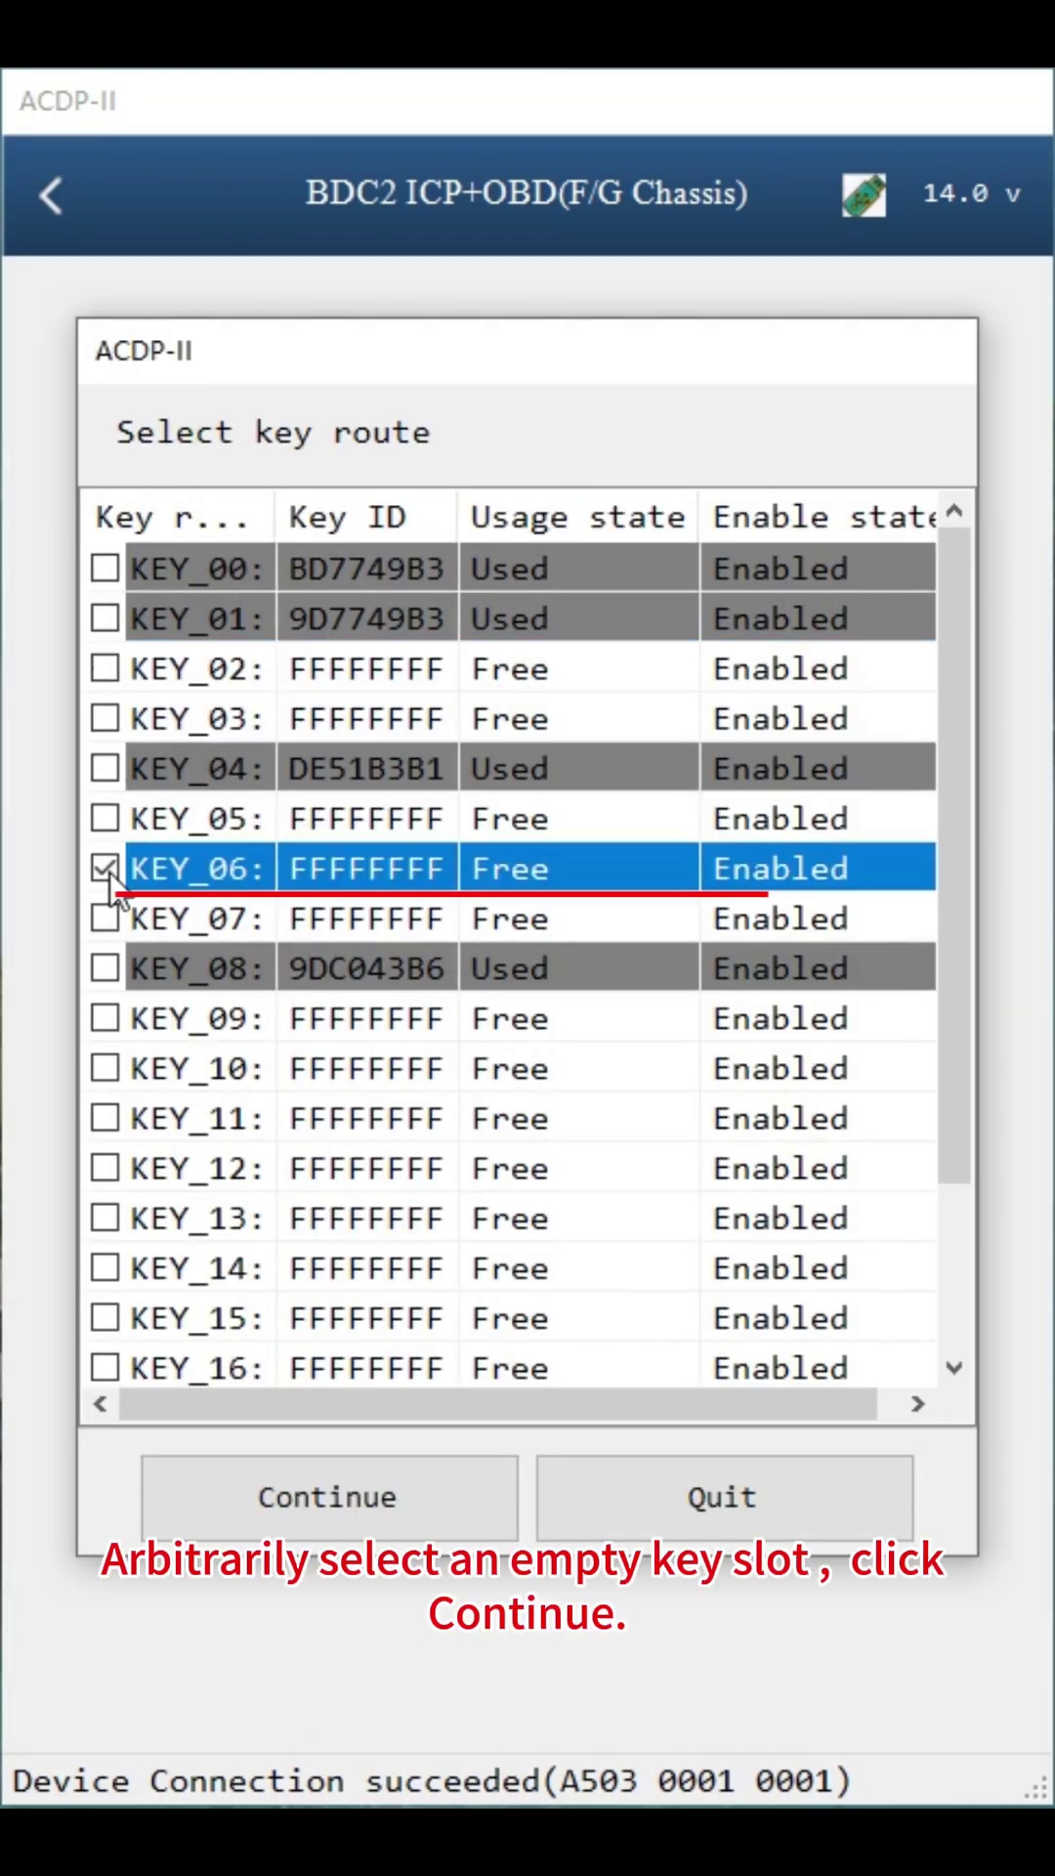
pyautogui.click(431, 1499)
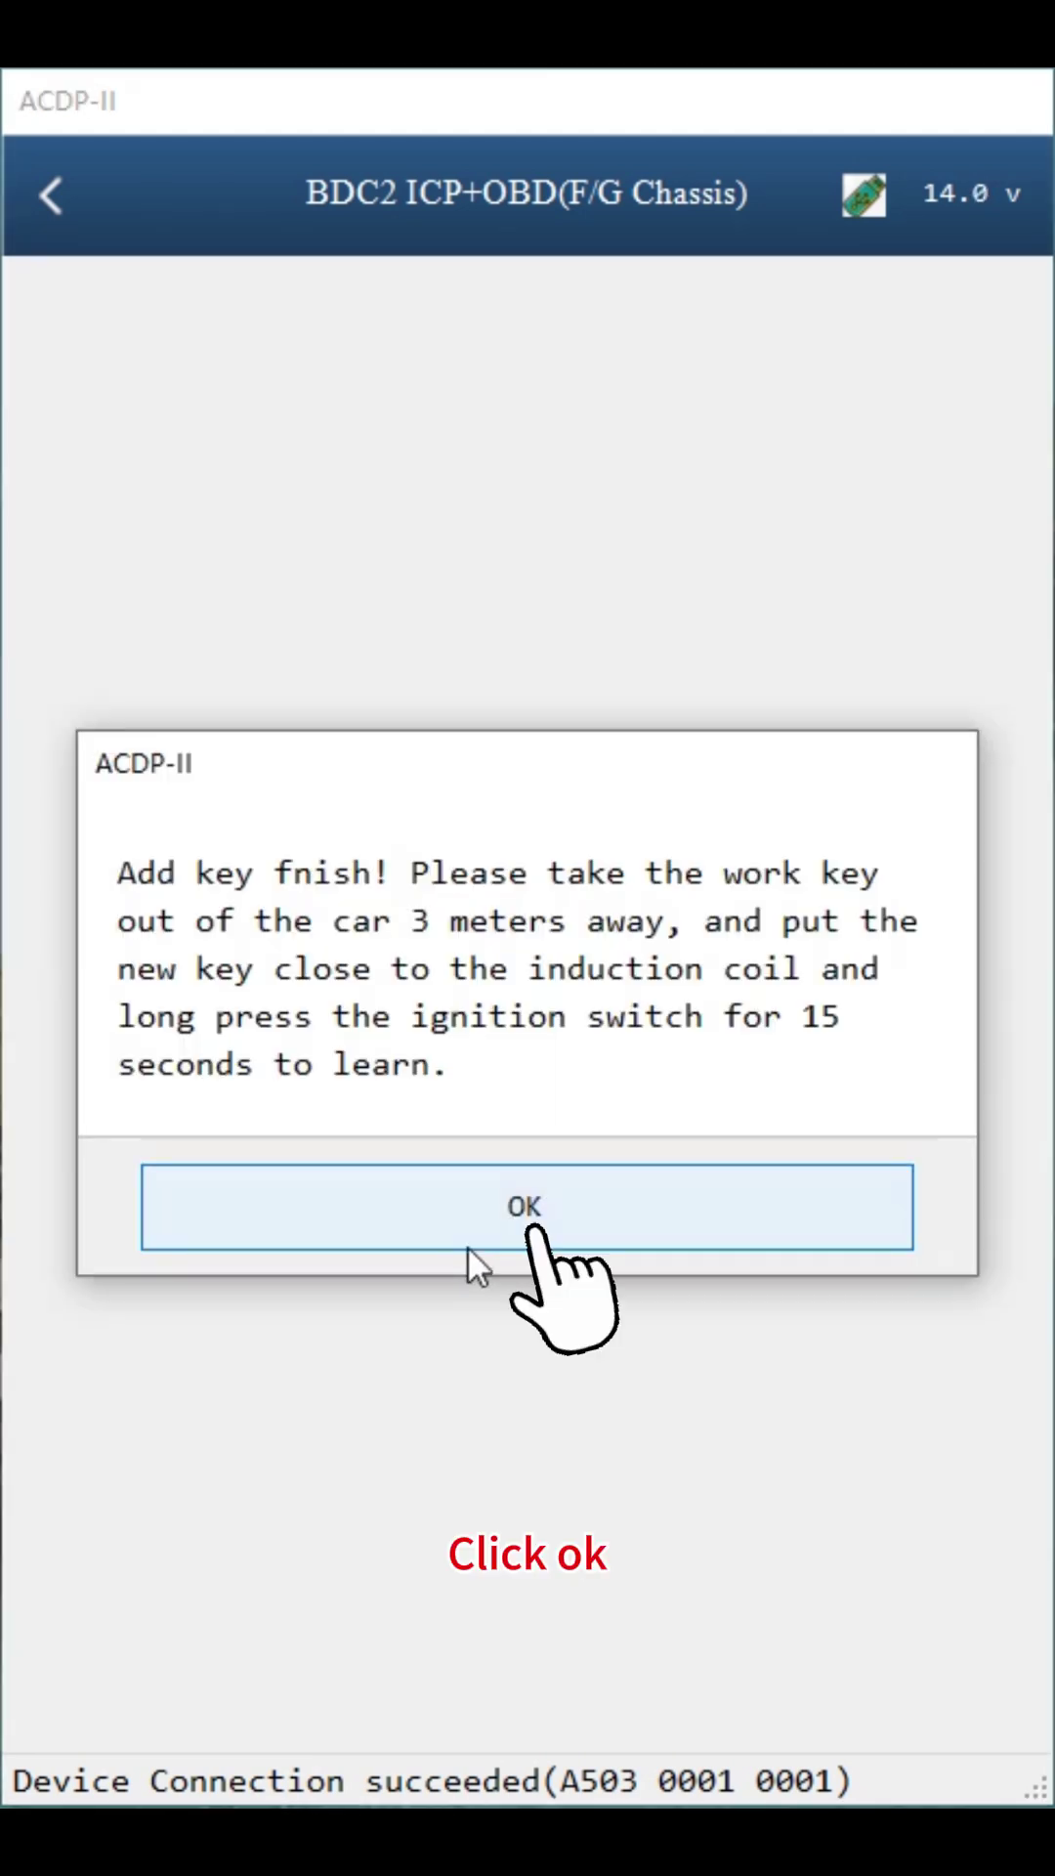
pyautogui.click(471, 1240)
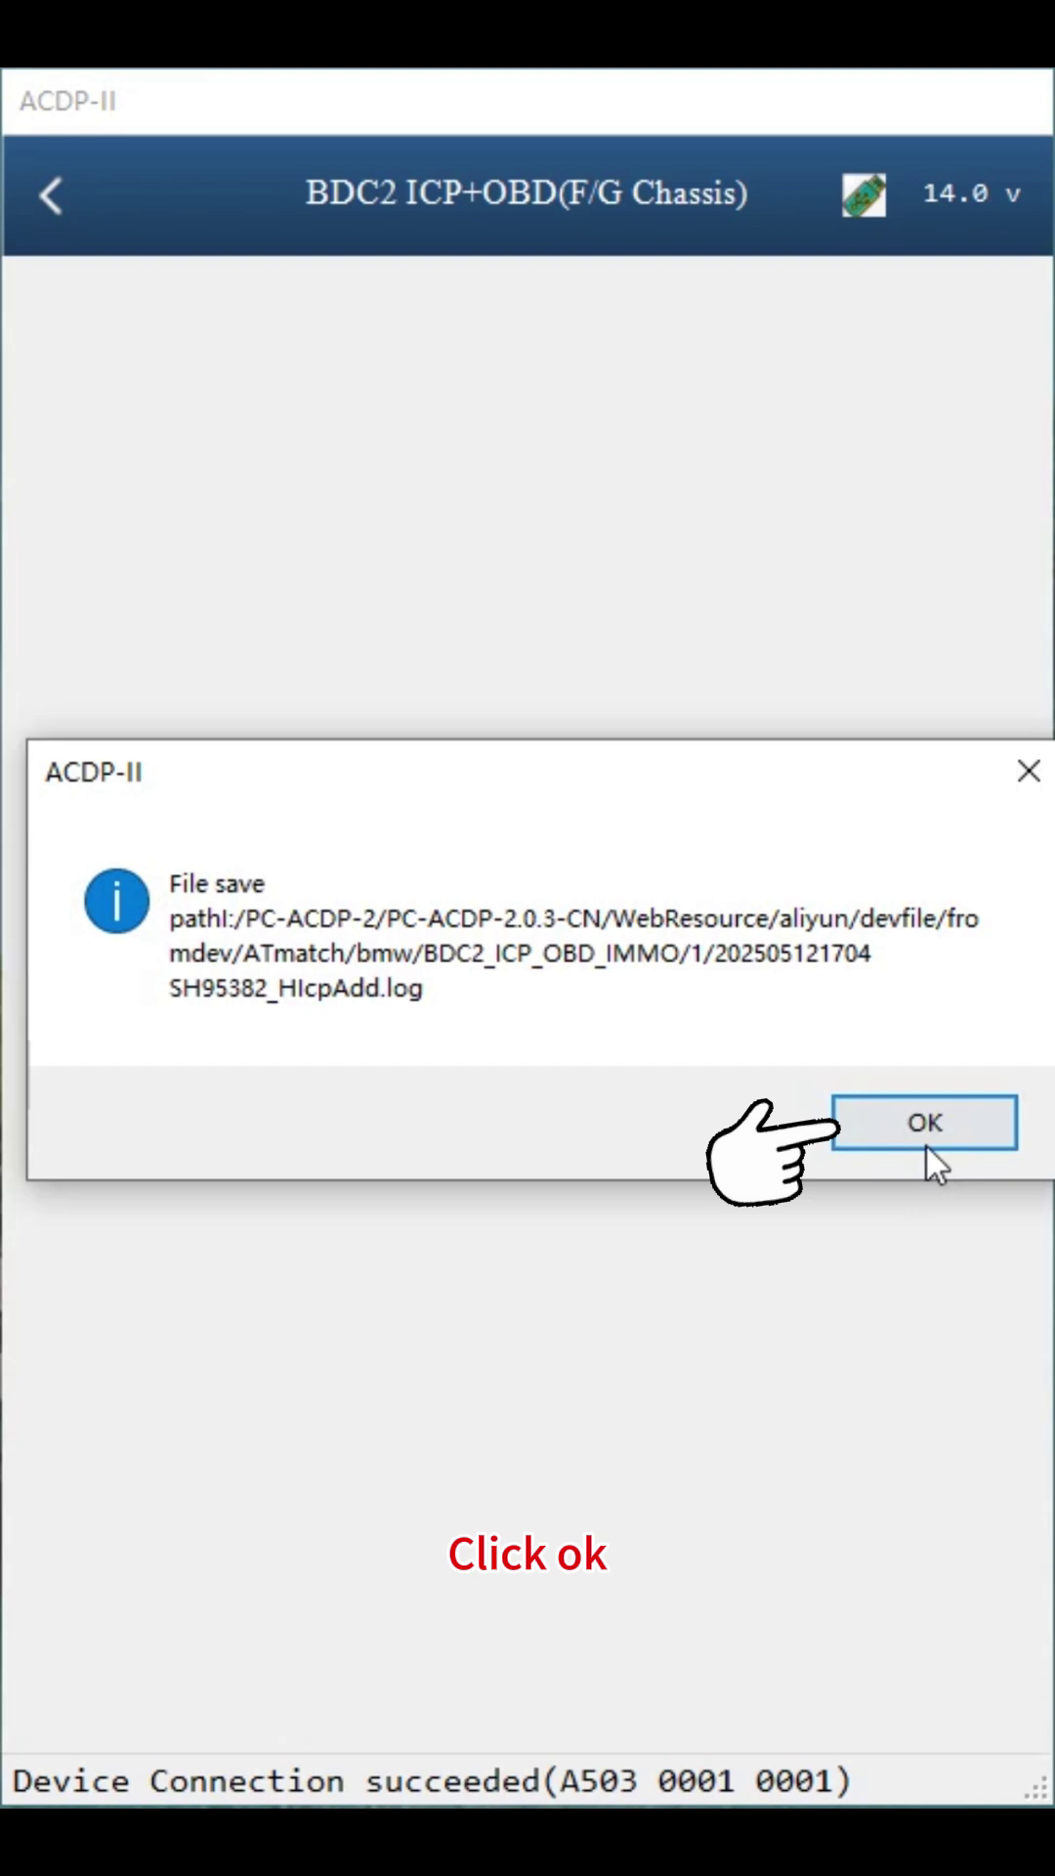
pyautogui.click(926, 1136)
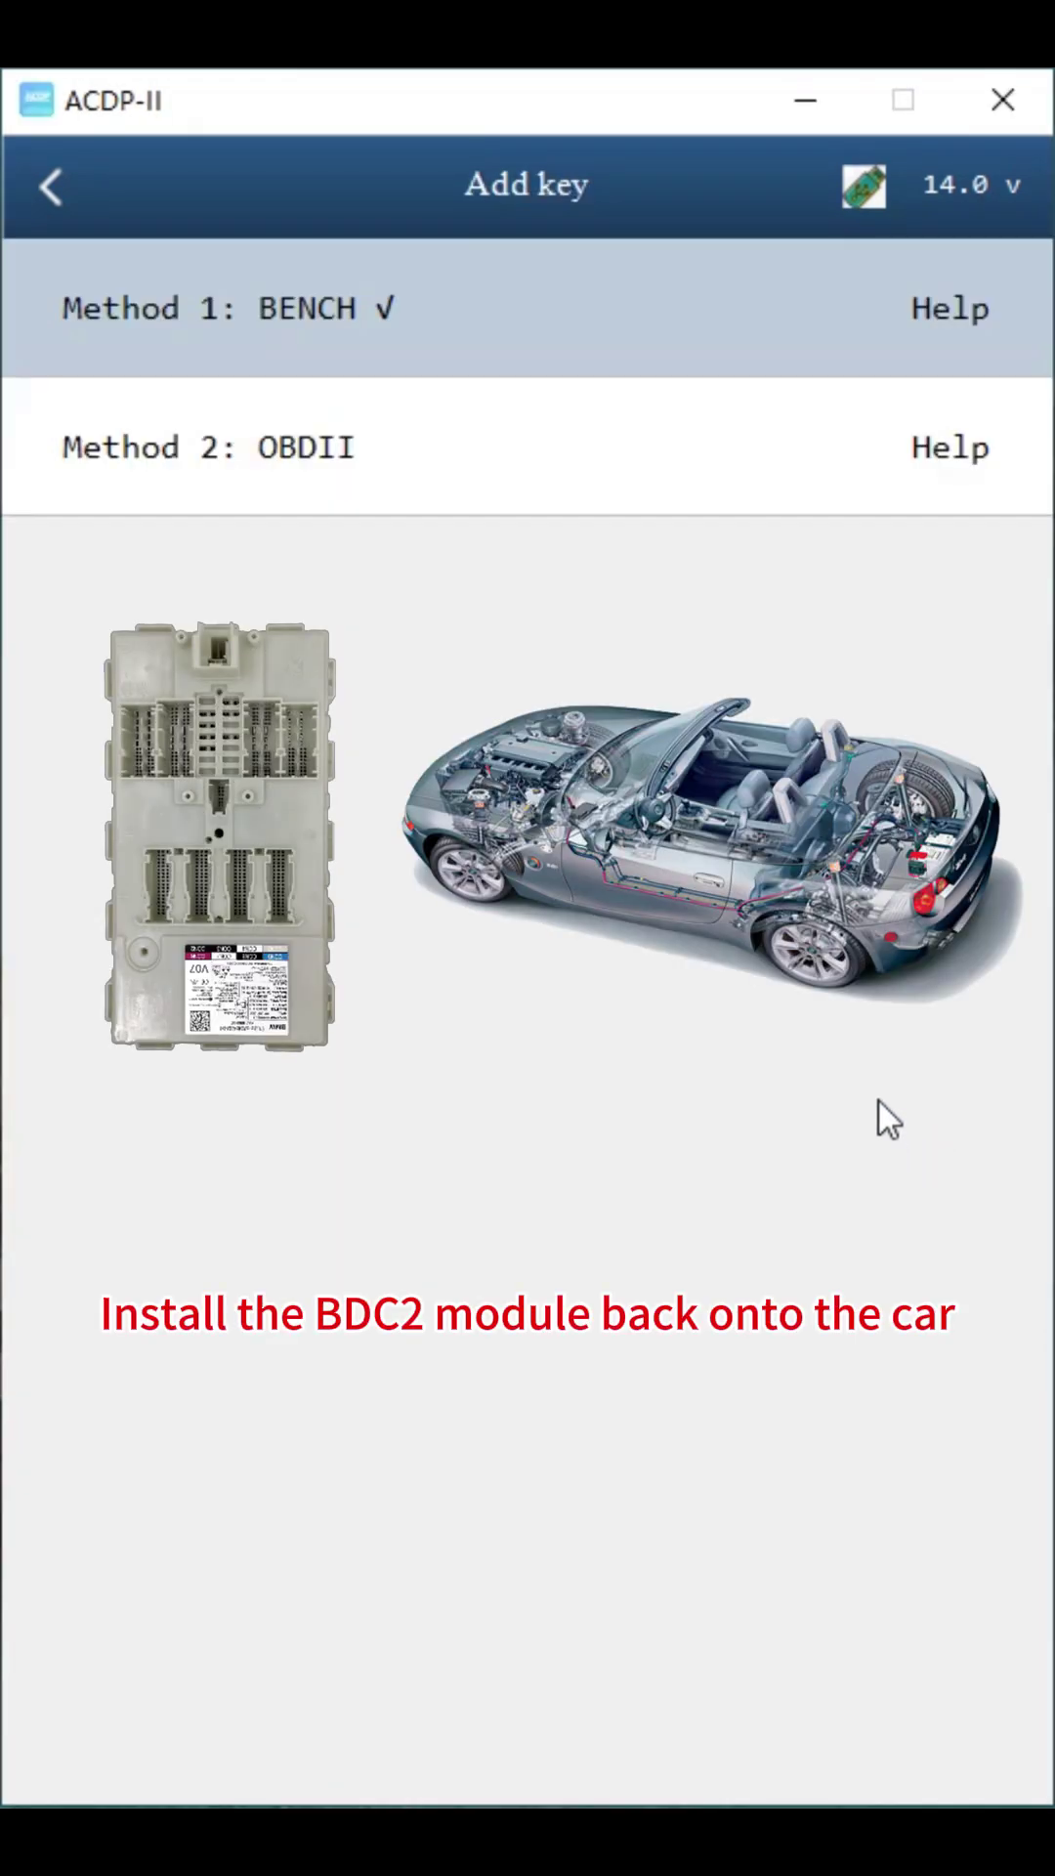